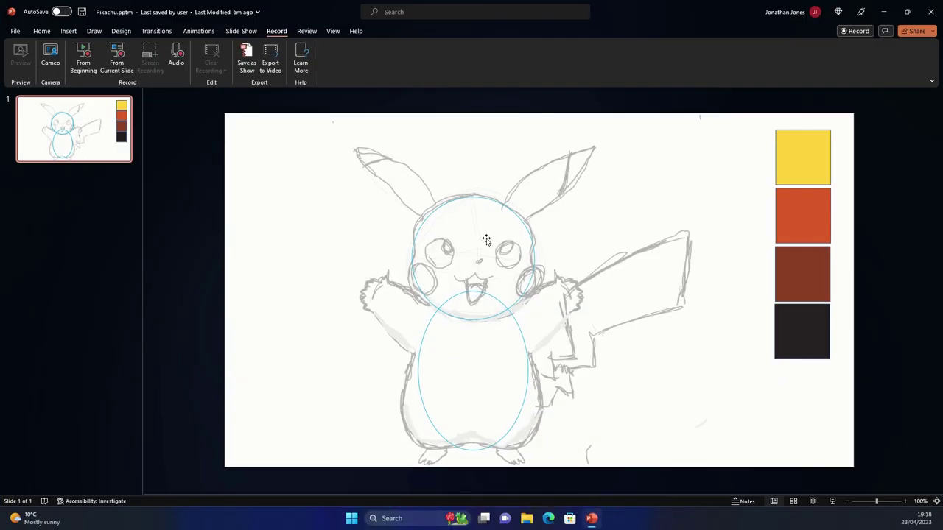
Draw a test lightning-shaped freeform over the sketch, then delete it
{"action": "left_click", "coordinate": [486, 239]}
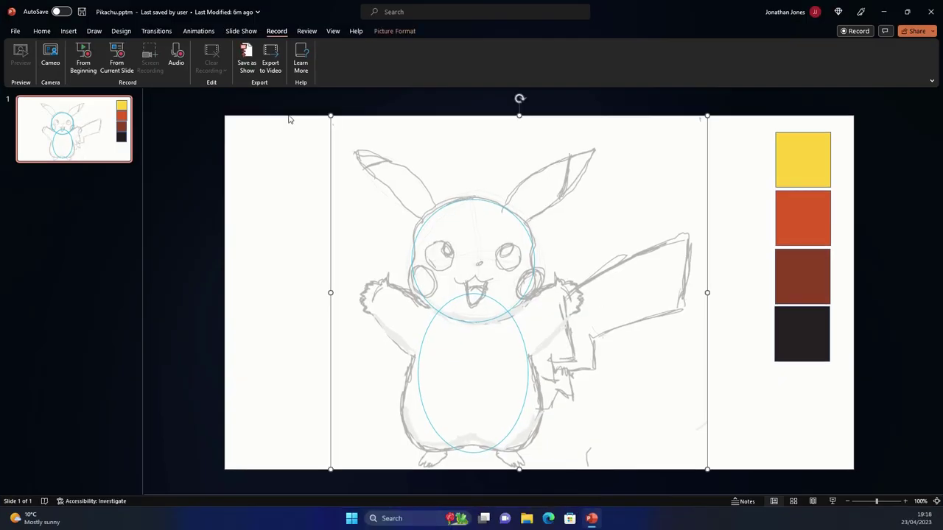
{"action": "left_click", "coordinate": [69, 31]}
{"action": "left_click", "coordinate": [174, 64]}
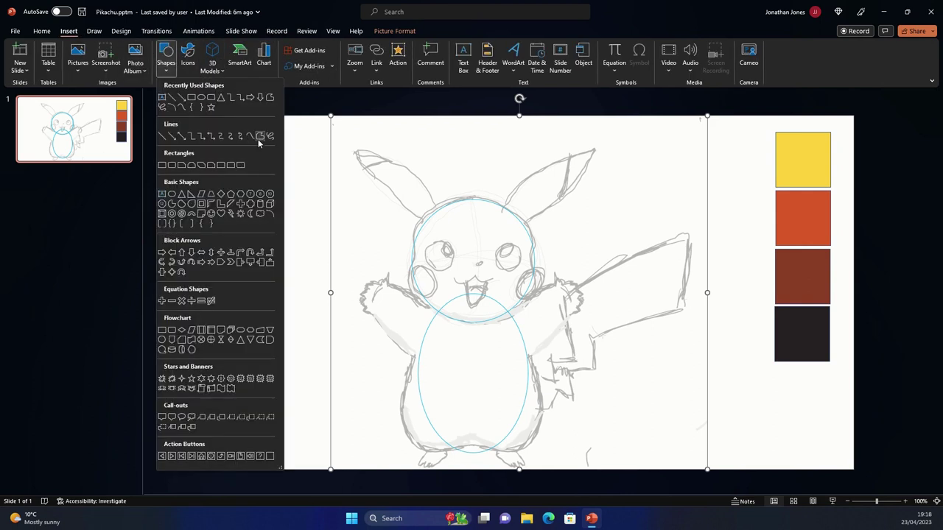
{"action": "left_click", "coordinate": [259, 138]}
{"action": "left_click", "coordinate": [276, 156]}
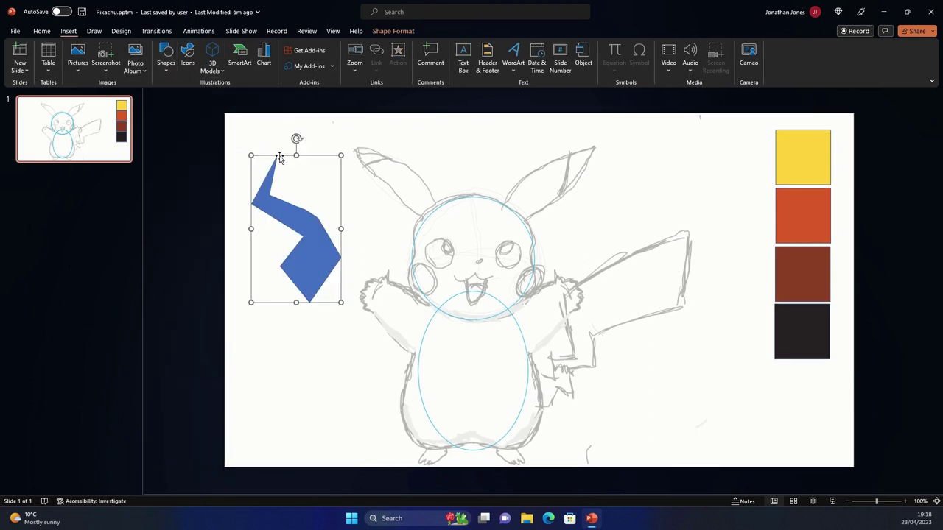
{"action": "left_click_drag", "start_coordinate": [254, 204], "coordinate": [247, 301]}
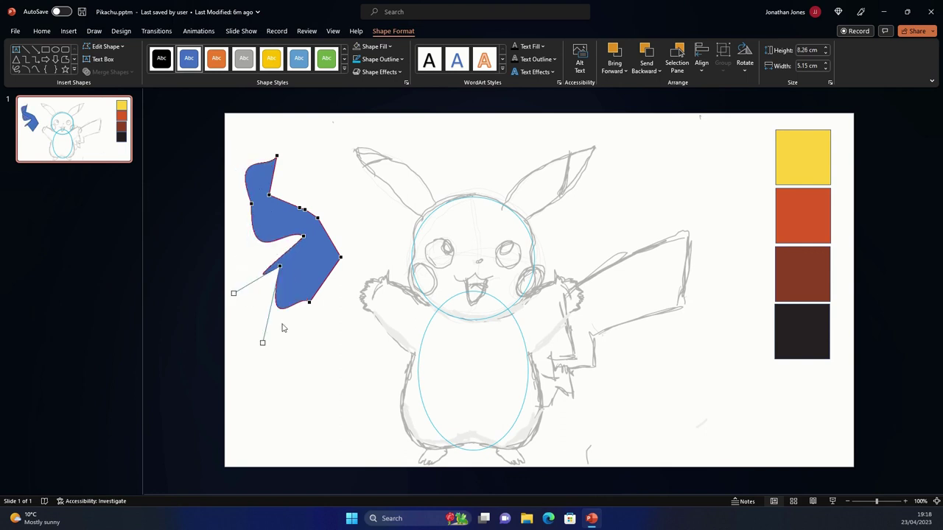
{"action": "key", "text": "Delete"}
Crop the sketch picture down to its left half
{"action": "left_click", "coordinate": [480, 255]}
{"action": "left_click", "coordinate": [394, 30]}
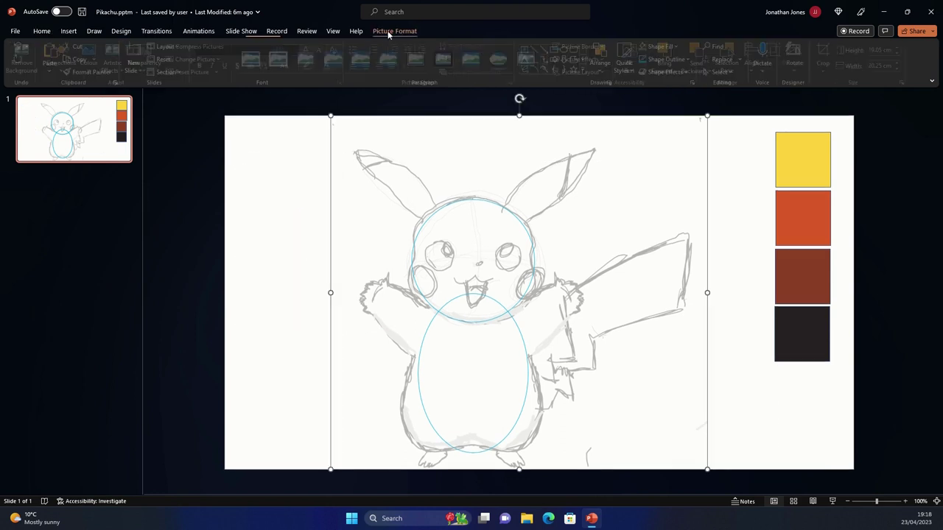
{"action": "left_click", "coordinate": [827, 55]}
{"action": "left_click_drag", "start_coordinate": [707, 293], "coordinate": [476, 343]}
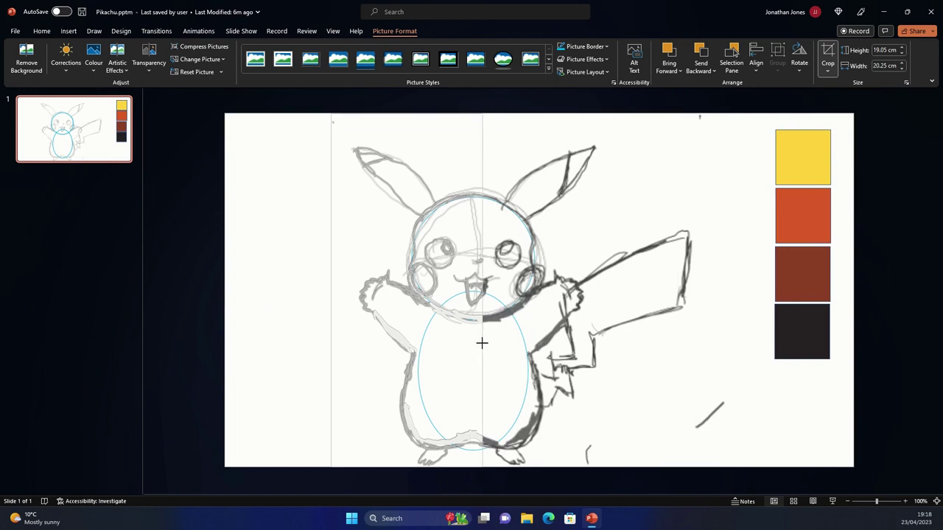
{"action": "key", "text": "Escape"}
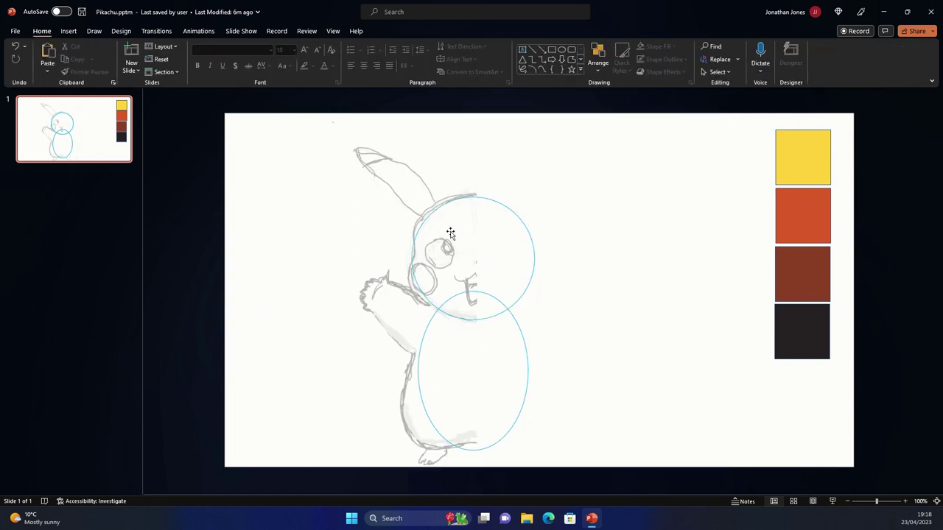
Delete the blue head and body guide circles
{"action": "left_click", "coordinate": [450, 233]}
{"action": "left_click", "coordinate": [522, 339], "text": "shift"}
{"action": "key", "text": "Delete"}
Start tracing the head outline from its top with a Freeform shape
{"action": "left_click", "coordinate": [461, 220]}
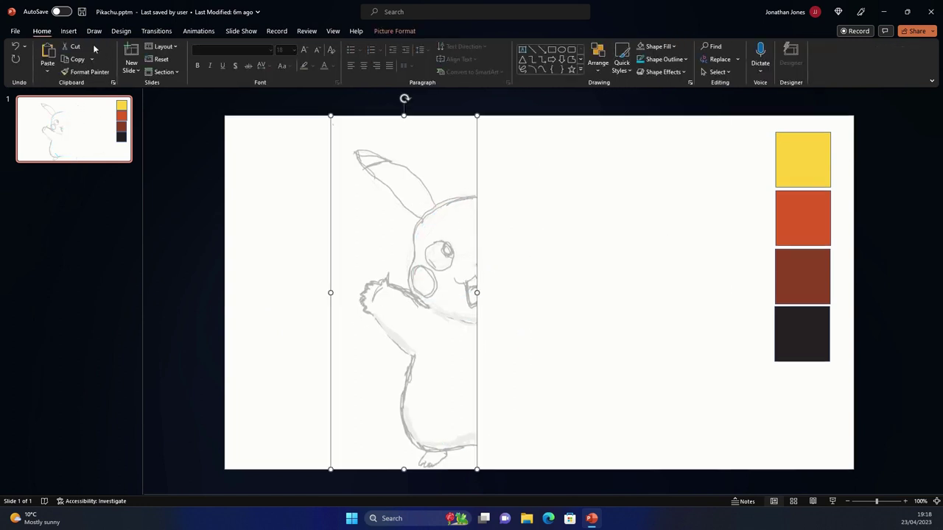
{"action": "left_click", "coordinate": [68, 31]}
{"action": "left_click", "coordinate": [166, 59]}
{"action": "left_click", "coordinate": [247, 126]}
{"action": "left_click_drag", "start_coordinate": [477, 196], "coordinate": [415, 253]}
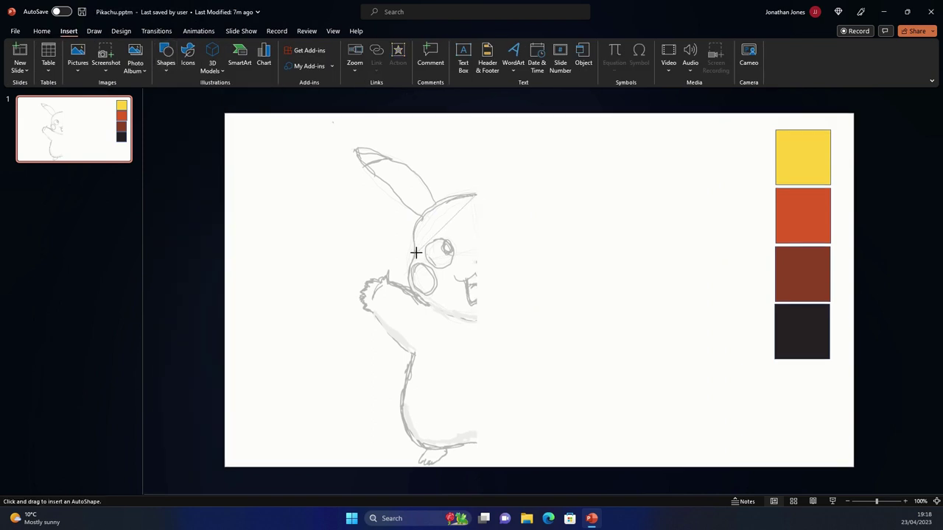
Close the head outline and curve its upper-left edges along the sketch with Edit Points
{"action": "left_click", "coordinate": [477, 197]}
{"action": "scroll", "coordinate": [477, 213], "scroll_direction": "up", "scroll_amount": 5}
{"action": "left_click", "coordinate": [105, 46]}
{"action": "scroll", "coordinate": [656, 147], "scroll_direction": "up", "scroll_amount": 1}
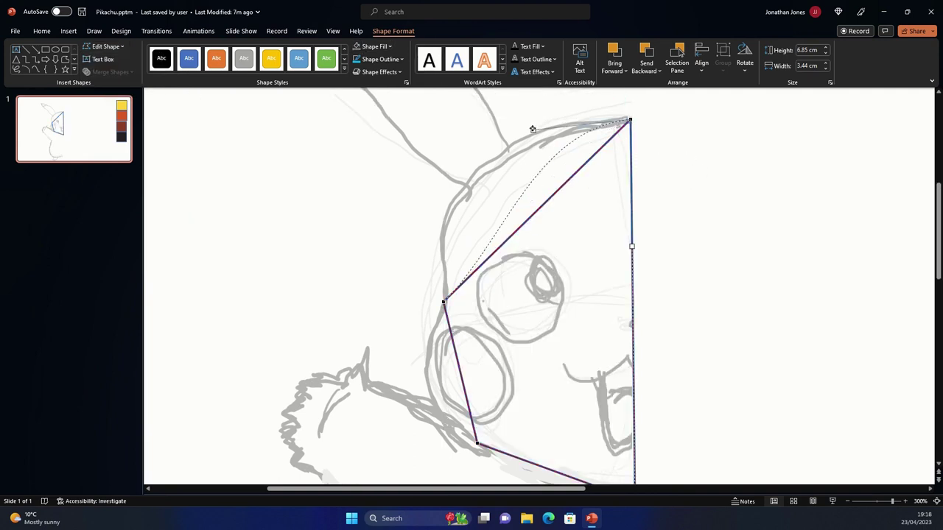
{"action": "left_click_drag", "start_coordinate": [568, 179], "coordinate": [524, 120]}
{"action": "left_click", "coordinate": [442, 302]}
{"action": "left_click_drag", "start_coordinate": [451, 278], "coordinate": [423, 192]}
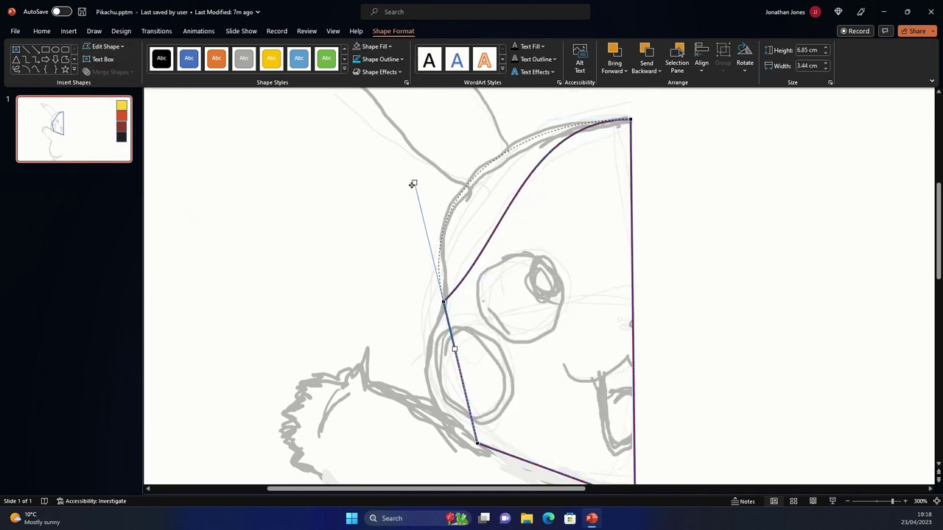
{"action": "left_click_drag", "start_coordinate": [455, 348], "coordinate": [436, 390]}
Curve the lower head edge along the cheek and reshape the head's bottom edge
{"action": "left_click", "coordinate": [477, 444]}
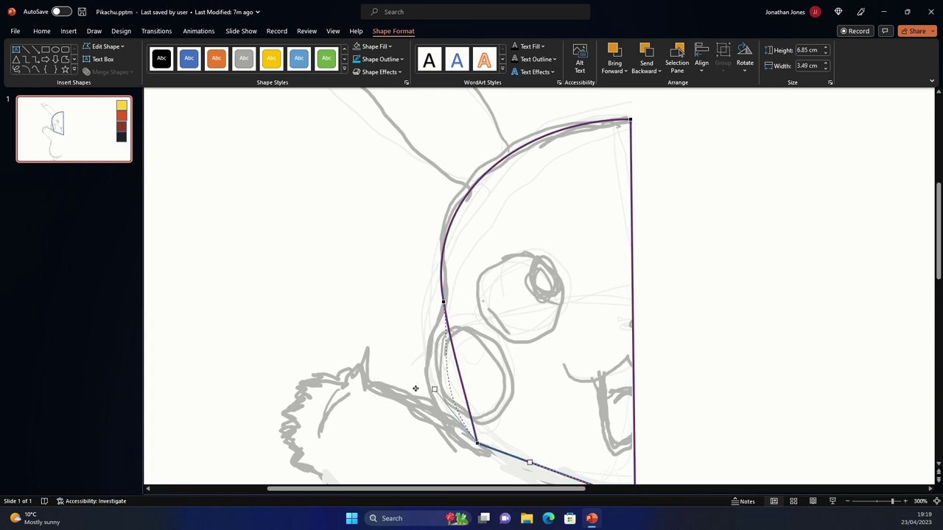
{"action": "left_click_drag", "start_coordinate": [460, 423], "coordinate": [407, 382]}
{"action": "scroll", "coordinate": [407, 385], "scroll_direction": "down", "scroll_amount": 2}
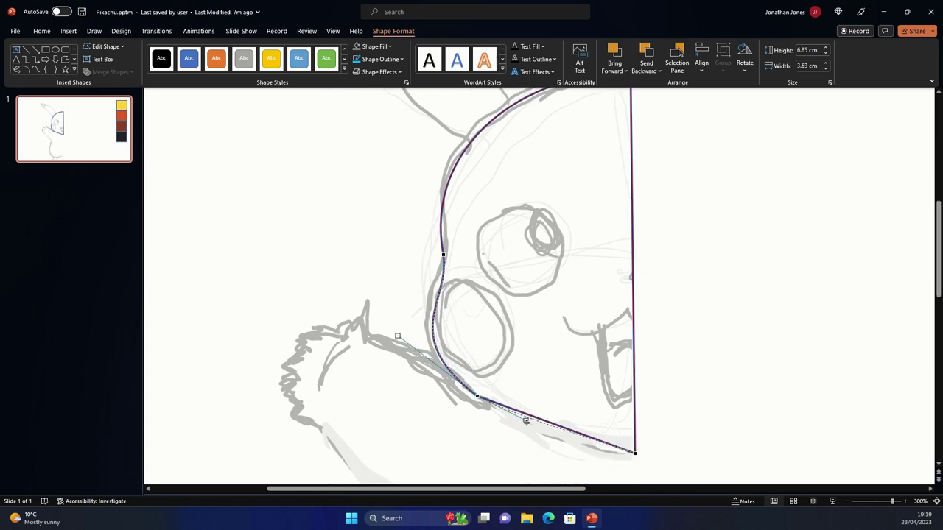
{"action": "left_click", "coordinate": [634, 452]}
{"action": "left_click_drag", "start_coordinate": [582, 435], "coordinate": [568, 455]}
{"action": "scroll", "coordinate": [516, 295], "scroll_direction": "up", "scroll_amount": 5}
{"action": "scroll", "coordinate": [516, 295], "scroll_direction": "up", "scroll_amount": 2}
Draw a closed freeform ear triangle with no fill and a light-blue outline
{"action": "left_click", "coordinate": [69, 31]}
{"action": "left_click", "coordinate": [166, 56]}
{"action": "left_click", "coordinate": [190, 101]}
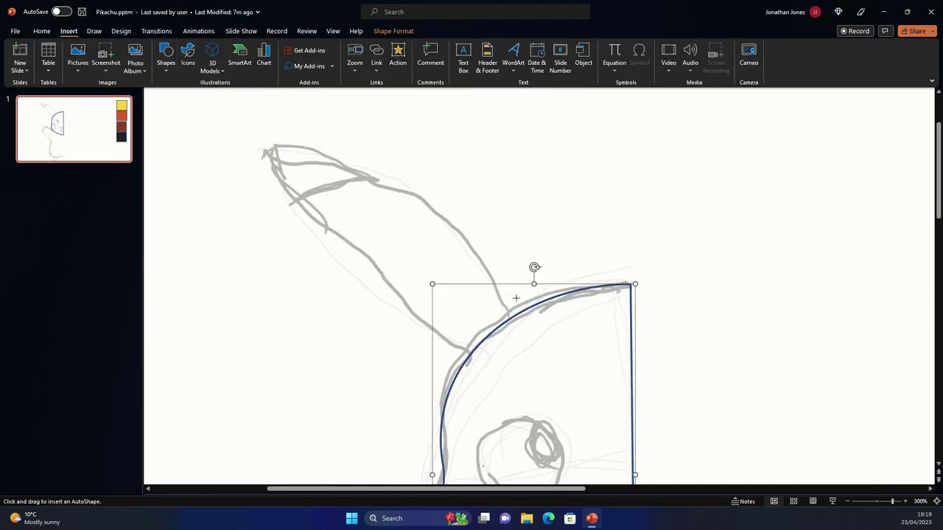
{"action": "scroll", "coordinate": [515, 298], "scroll_direction": "up", "scroll_amount": 1}
{"action": "left_click_drag", "start_coordinate": [524, 337], "coordinate": [271, 180]}
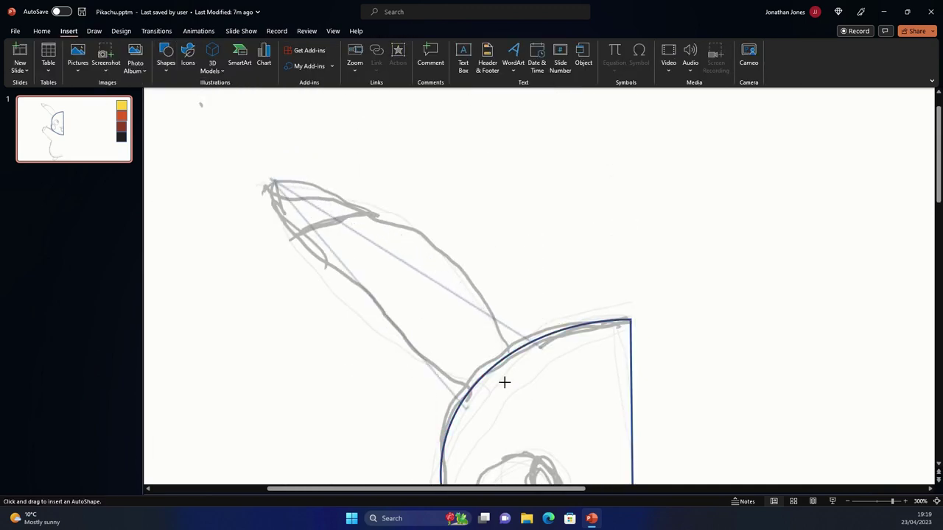
{"action": "double_click", "coordinate": [466, 407]}
{"action": "left_click", "coordinate": [366, 57]}
{"action": "left_click", "coordinate": [105, 47]}
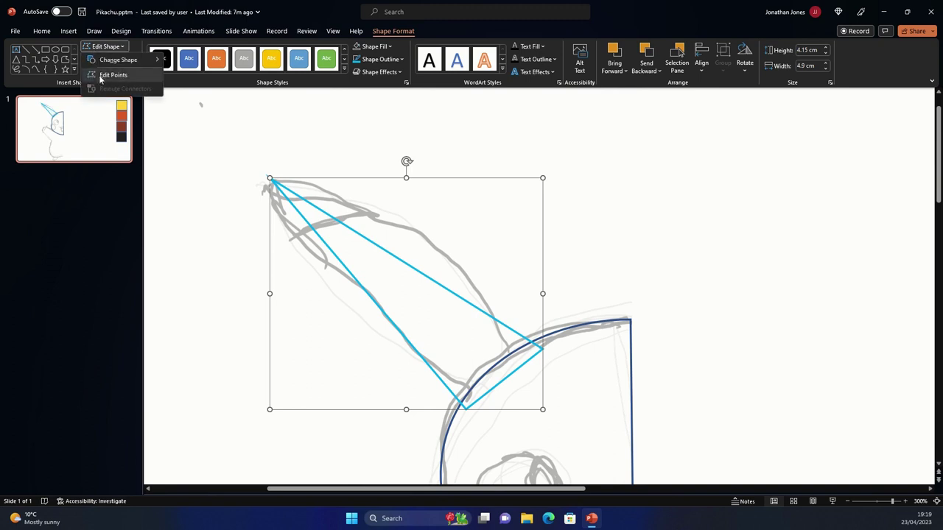
Curve the ear's sides near the tip and move its corners onto the head
{"action": "left_click", "coordinate": [110, 75]}
{"action": "left_click", "coordinate": [271, 181]}
{"action": "left_click_drag", "start_coordinate": [363, 238], "coordinate": [316, 162]}
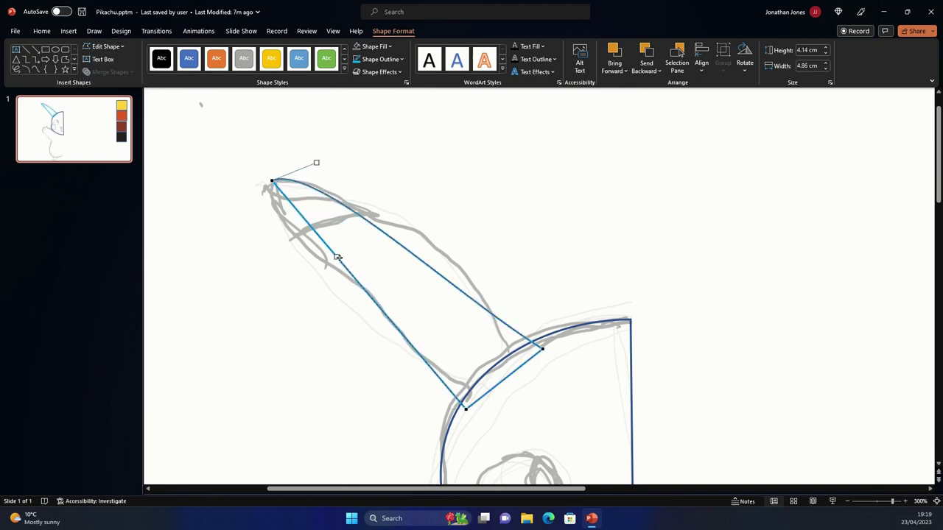
{"action": "left_click_drag", "start_coordinate": [336, 257], "coordinate": [250, 211]}
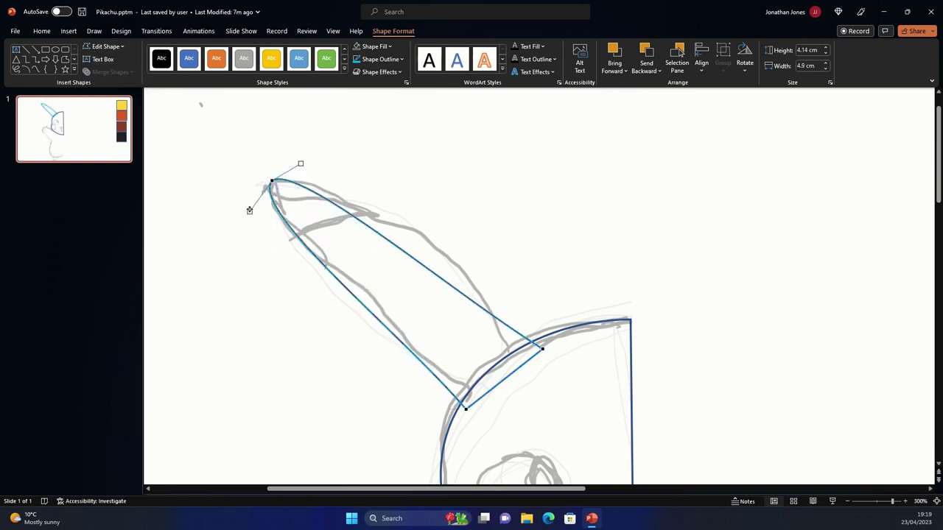
{"action": "left_click_drag", "start_coordinate": [542, 349], "coordinate": [516, 364]}
{"action": "left_click_drag", "start_coordinate": [426, 310], "coordinate": [467, 242]}
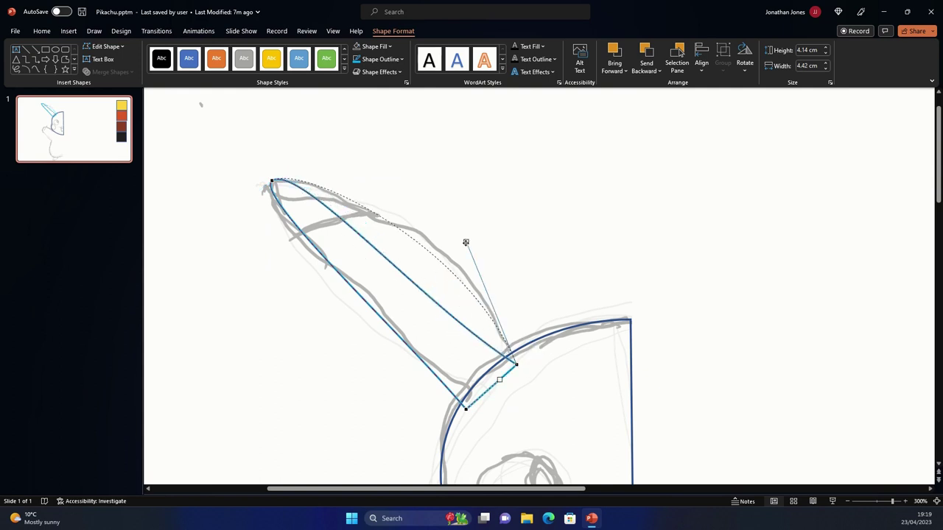
{"action": "left_click_drag", "start_coordinate": [465, 407], "coordinate": [476, 390]}
Bow the ear's left side outward and sharpen the ear tip into a leaf shape
{"action": "left_click_drag", "start_coordinate": [414, 318], "coordinate": [356, 285]}
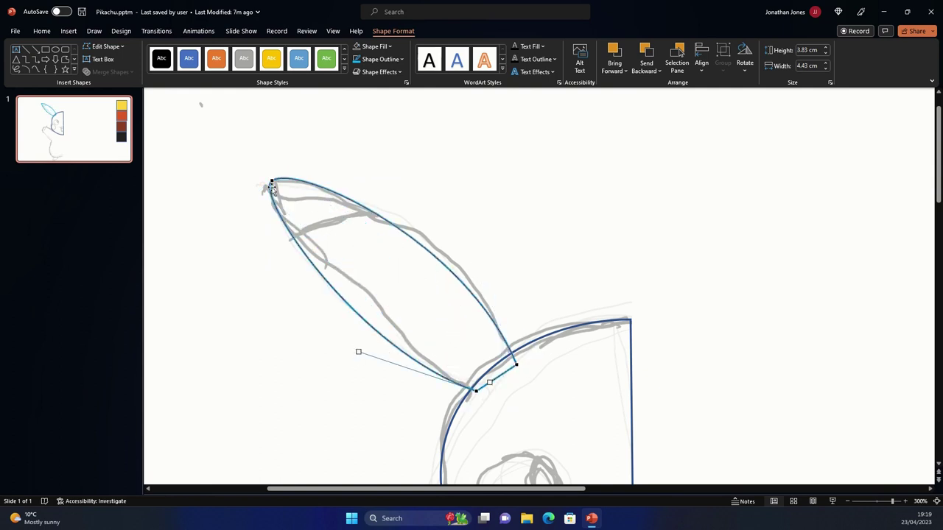
{"action": "left_click", "coordinate": [272, 182]}
{"action": "left_click_drag", "start_coordinate": [249, 212], "coordinate": [262, 188]}
{"action": "left_click_drag", "start_coordinate": [316, 162], "coordinate": [288, 168]}
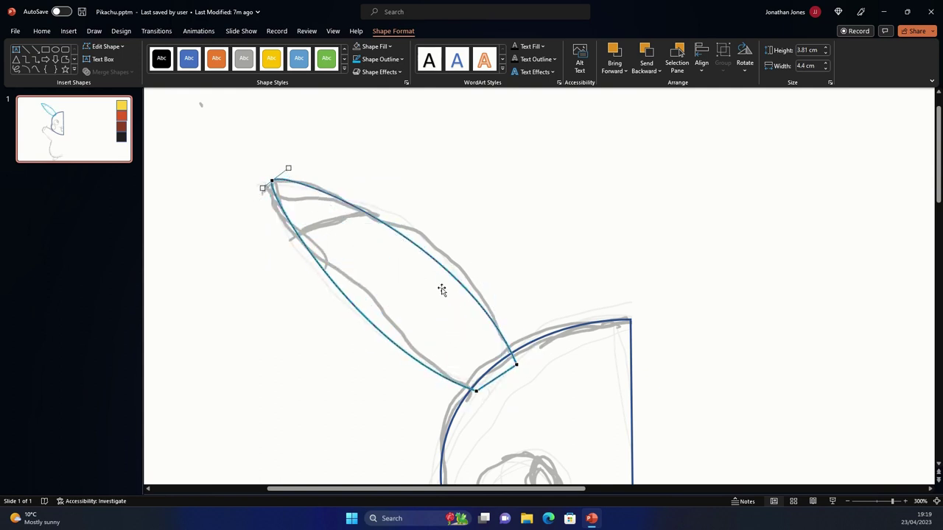
{"action": "scroll", "coordinate": [442, 289], "scroll_direction": "down", "scroll_amount": 5, "text": "ctrl"}
{"action": "left_click", "coordinate": [69, 31]}
{"action": "left_click", "coordinate": [166, 62]}
Draw a circle over the eye and duplicate it into a 1 cm-wide cheek ellipse
{"action": "left_click", "coordinate": [258, 135]}
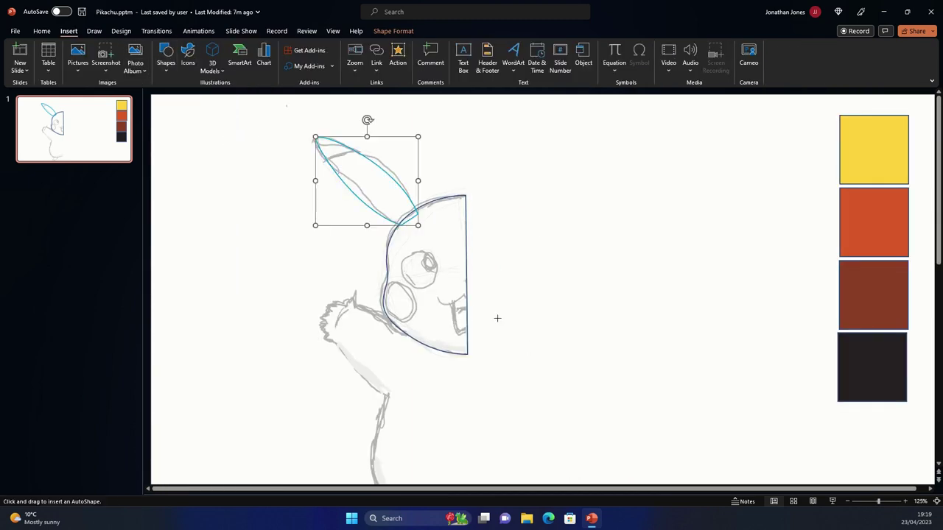
{"action": "left_click_drag", "start_coordinate": [403, 246], "coordinate": [448, 290]}
{"action": "key", "text": "ctrl+d"}
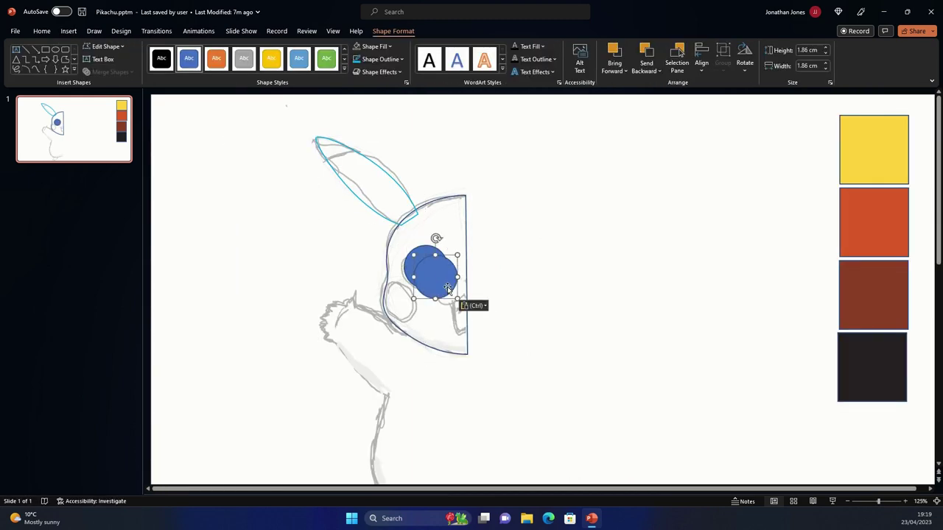
{"action": "scroll", "coordinate": [447, 289], "scroll_direction": "up", "scroll_amount": 5, "text": "ctrl"}
{"action": "left_click_drag", "start_coordinate": [465, 349], "coordinate": [423, 374]}
{"action": "left_click_drag", "start_coordinate": [509, 377], "coordinate": [461, 376]}
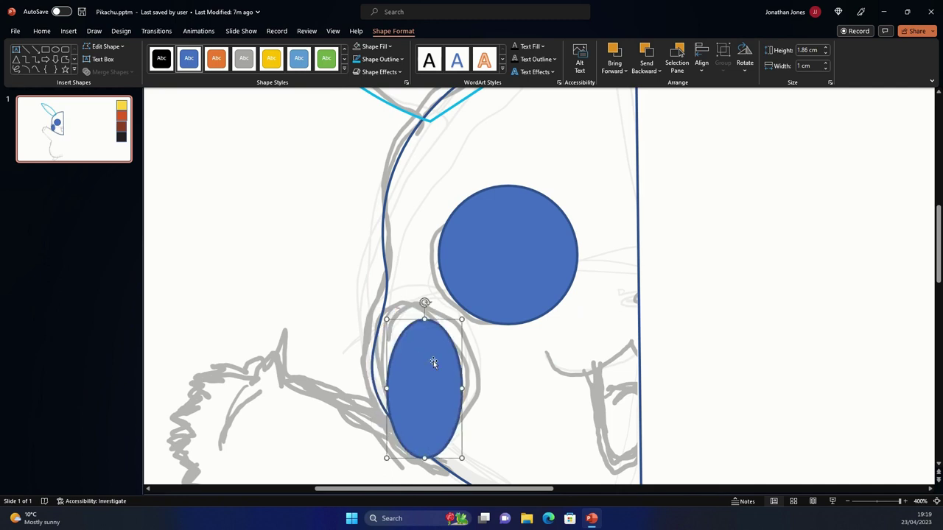
{"action": "left_click_drag", "start_coordinate": [424, 303], "coordinate": [393, 307]}
Adjust the head outline's curve around the cheek with Edit Points
{"action": "scroll", "coordinate": [438, 277], "scroll_direction": "down", "scroll_amount": 1}
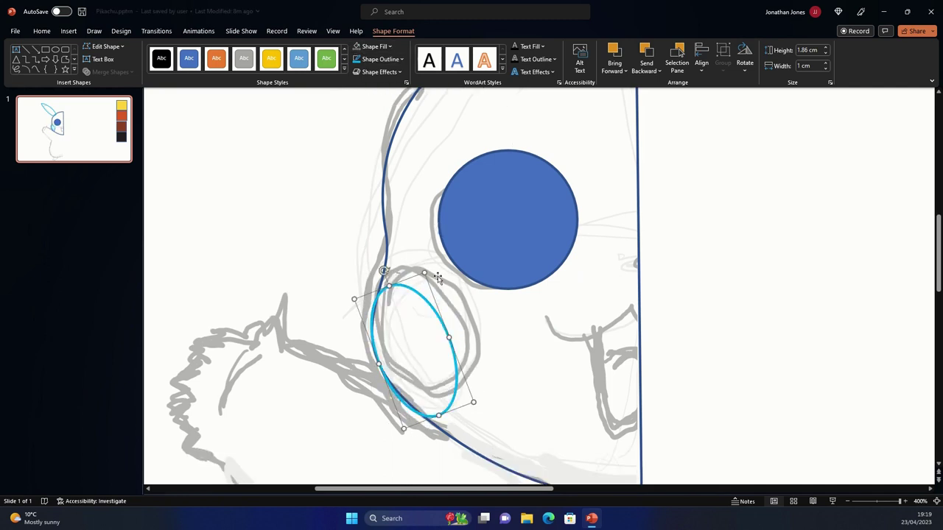
{"action": "scroll", "coordinate": [437, 277], "scroll_direction": "down", "scroll_amount": 1}
{"action": "left_click", "coordinate": [426, 373]}
{"action": "left_click", "coordinate": [106, 46]}
{"action": "left_click", "coordinate": [115, 74]}
{"action": "left_click", "coordinate": [429, 376]}
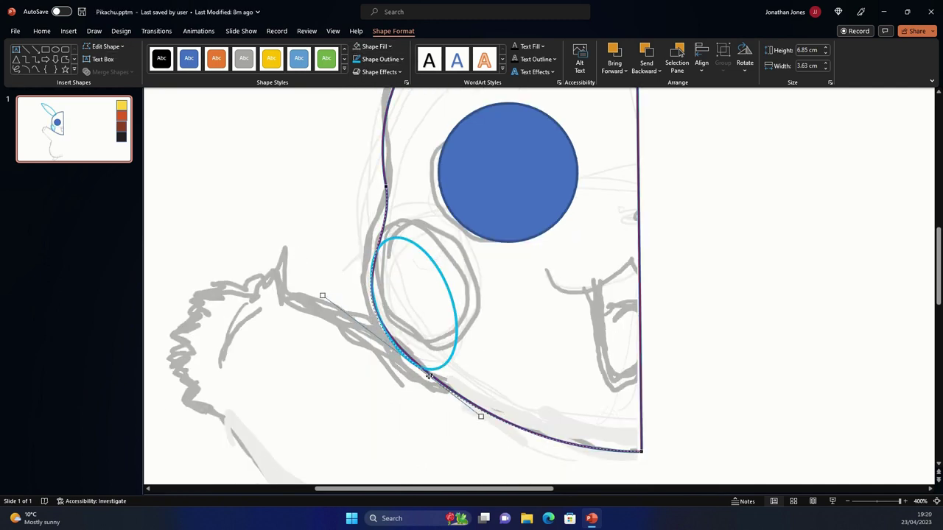
{"action": "left_click_drag", "start_coordinate": [428, 375], "coordinate": [430, 377]}
Fine-tune the head outline's upper and lower curve vertices and exit Edit Points
{"action": "left_click", "coordinate": [385, 187]}
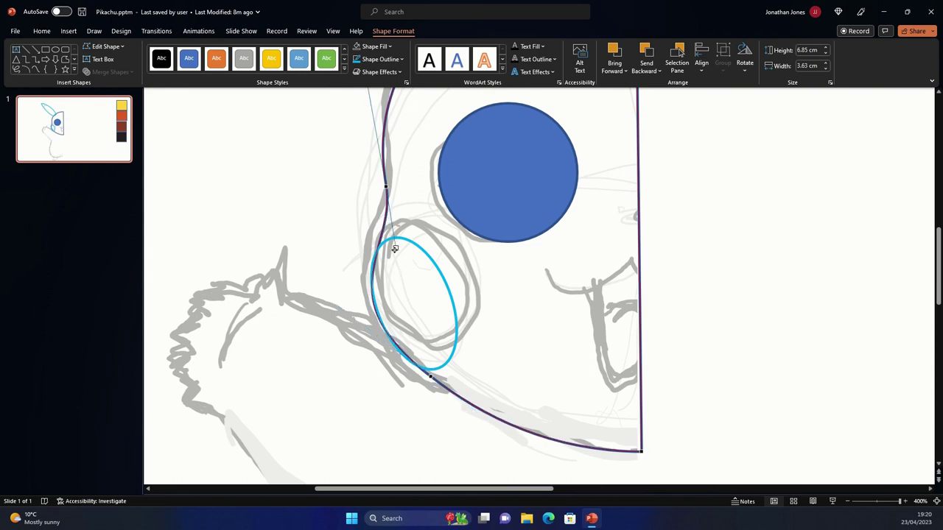
{"action": "left_click_drag", "start_coordinate": [395, 250], "coordinate": [392, 243]}
{"action": "left_click", "coordinate": [430, 377]}
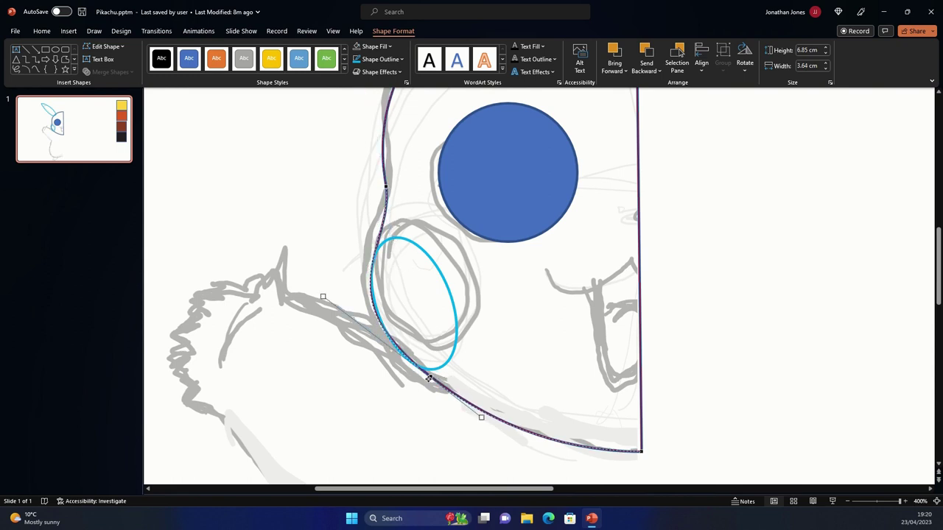
{"action": "left_click", "coordinate": [386, 189]}
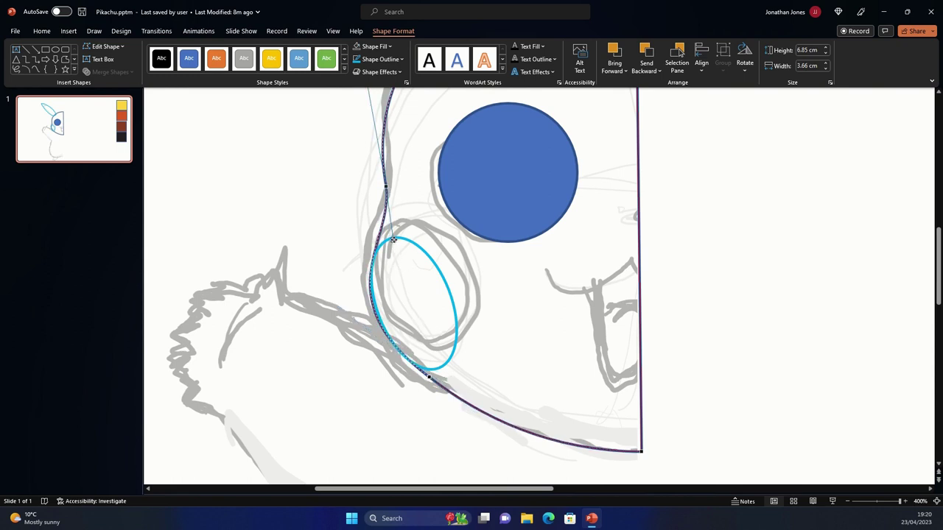
{"action": "left_click_drag", "start_coordinate": [393, 232], "coordinate": [393, 228]}
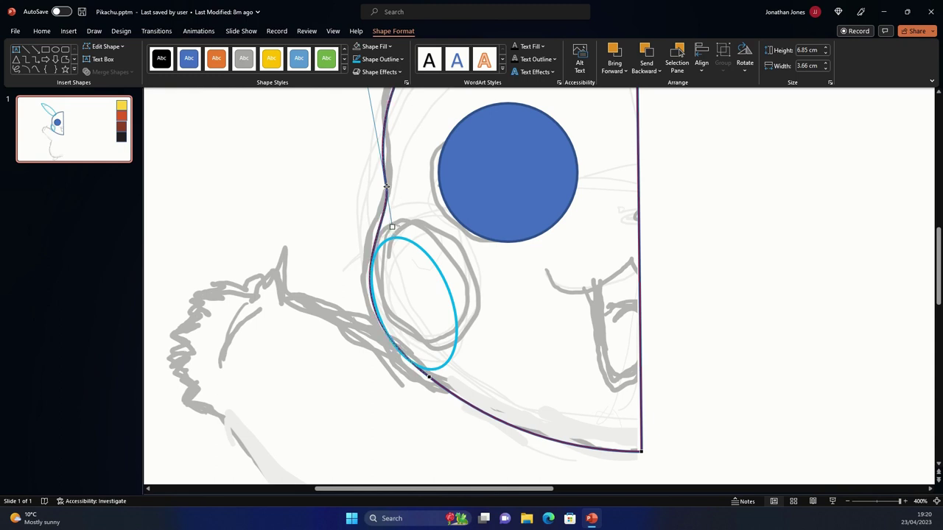
{"action": "left_click", "coordinate": [427, 376]}
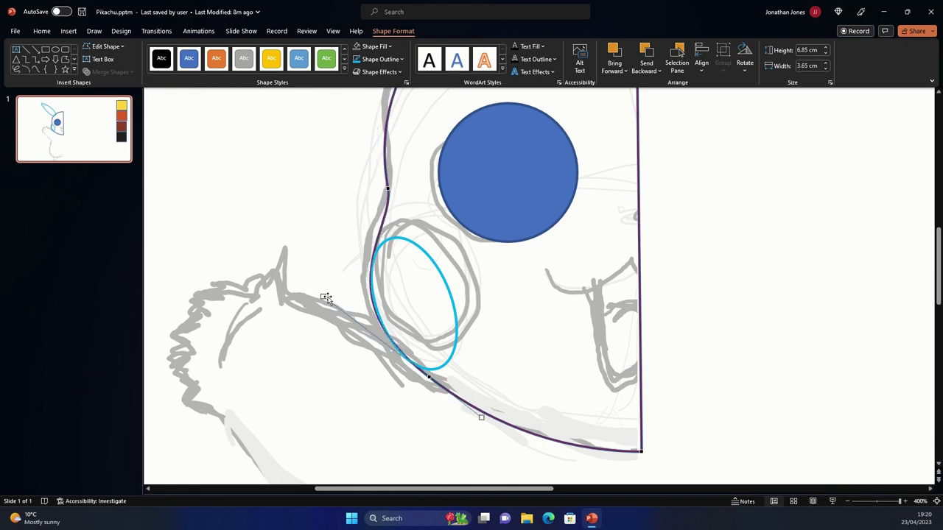
{"action": "left_click_drag", "start_coordinate": [325, 297], "coordinate": [322, 301]}
{"action": "key", "text": "Escape"}
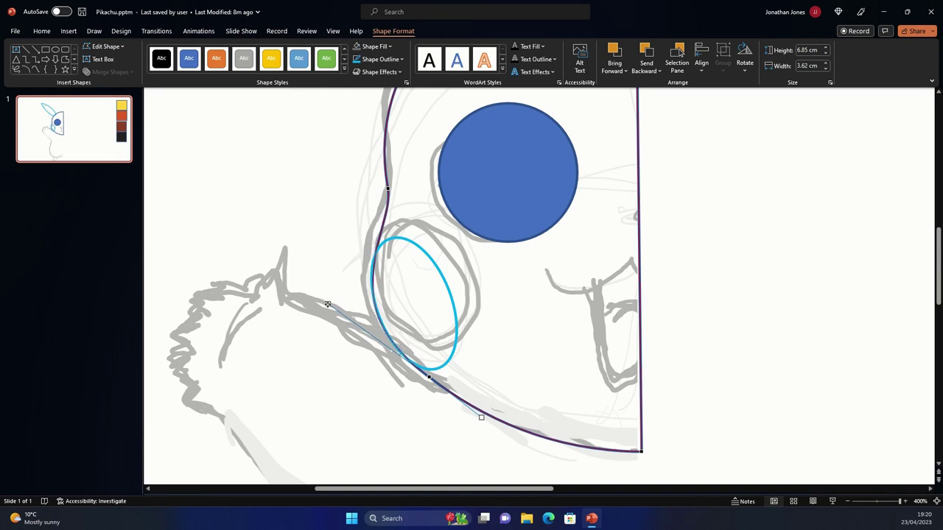
Shrink the blue eye slightly and add a small duplicated highlight circle on its upper right
{"action": "scroll", "coordinate": [479, 415], "scroll_direction": "down", "scroll_amount": 10, "text": "ctrl"}
{"action": "left_click", "coordinate": [480, 265]}
{"action": "left_click", "coordinate": [450, 232]}
{"action": "left_click_drag", "start_coordinate": [453, 229], "coordinate": [447, 235]}
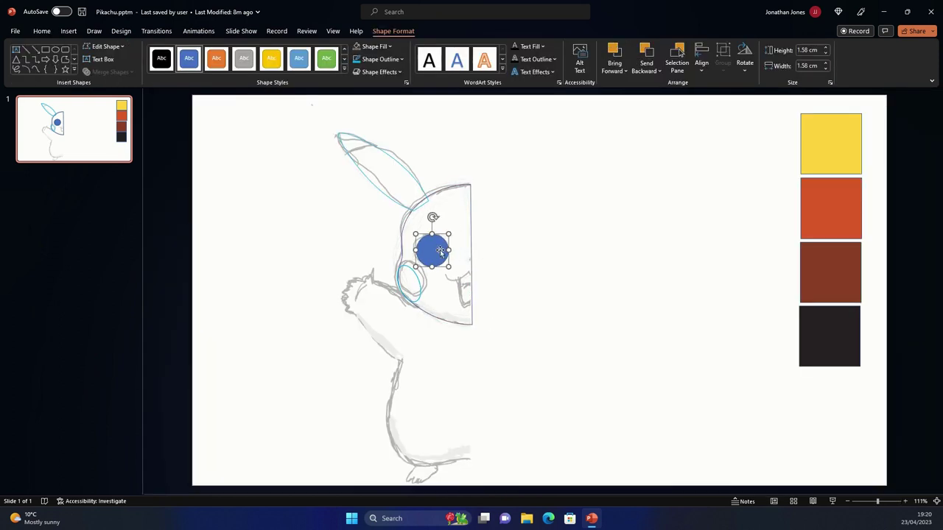
{"action": "scroll", "coordinate": [447, 235], "scroll_direction": "up", "scroll_amount": 5, "text": "ctrl"}
{"action": "key", "text": "ctrl+d"}
{"action": "mouse_move", "coordinate": [592, 230]}
{"action": "left_mouse_down"}
{"action": "mouse_move", "coordinate": [517, 307]}
{"action": "mouse_move", "coordinate": [536, 238]}
{"action": "left_mouse_up"}
{"action": "left_click", "coordinate": [520, 275], "text": "shift"}
{"action": "left_click_drag", "start_coordinate": [513, 276], "coordinate": [525, 278]}
{"action": "scroll", "coordinate": [525, 278], "scroll_direction": "down", "scroll_amount": 5, "text": "ctrl"}
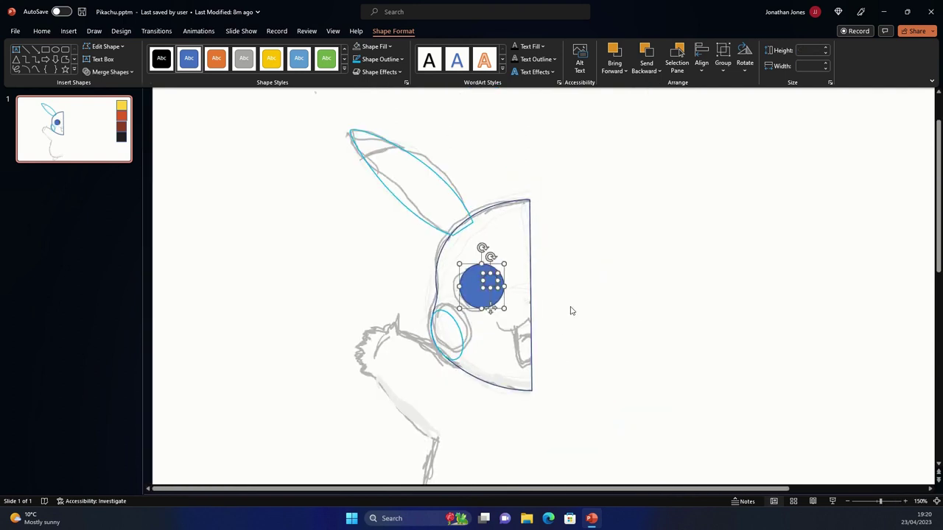
{"action": "key", "text": "Escape"}
{"action": "left_click", "coordinate": [69, 31]}
{"action": "left_click", "coordinate": [166, 62]}
{"action": "left_click", "coordinate": [268, 127]}
Draw a thin freeform triangle and bend it into a crescent mouth line
{"action": "left_click", "coordinate": [166, 63]}
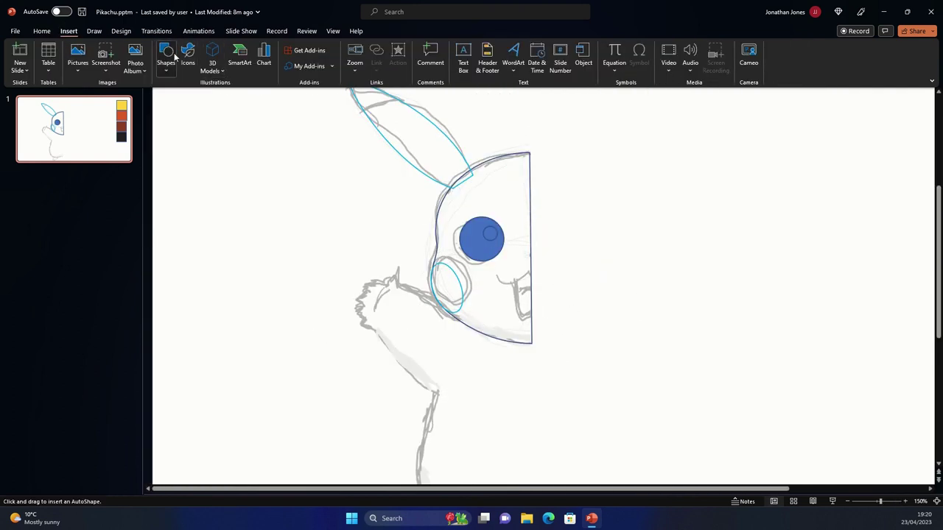
{"action": "left_click", "coordinate": [184, 103]}
{"action": "left_click_drag", "start_coordinate": [530, 276], "coordinate": [492, 270]}
{"action": "scroll", "coordinate": [493, 266], "scroll_direction": "up", "scroll_amount": 5, "text": "ctrl"}
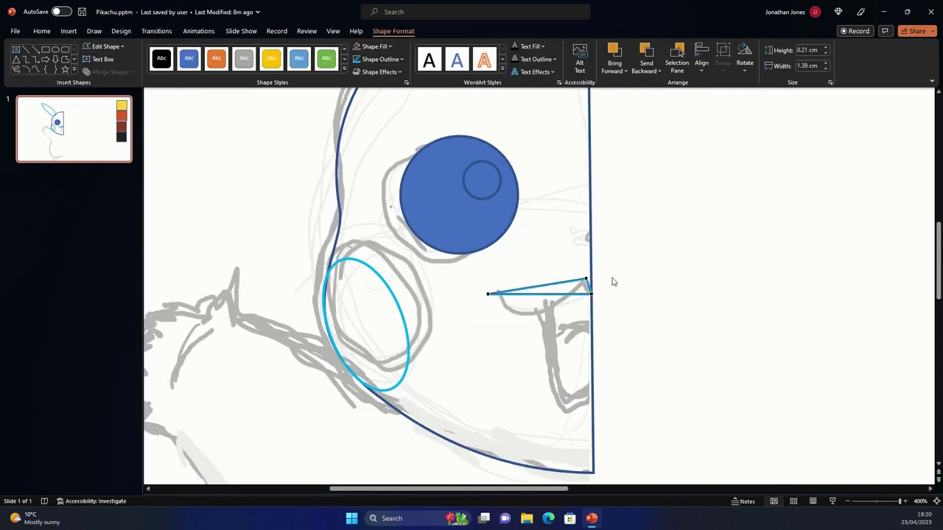
{"action": "mouse_move", "coordinate": [586, 280]}
{"action": "left_mouse_down"}
{"action": "mouse_move", "coordinate": [499, 306]}
{"action": "mouse_move", "coordinate": [507, 326]}
{"action": "left_mouse_up"}
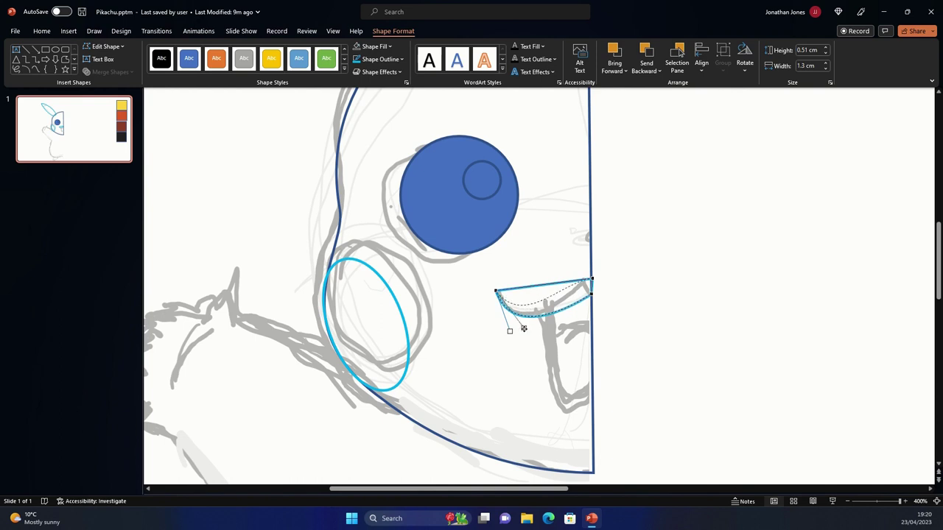
{"action": "left_click", "coordinate": [589, 282]}
{"action": "left_click_drag", "start_coordinate": [578, 288], "coordinate": [591, 288]}
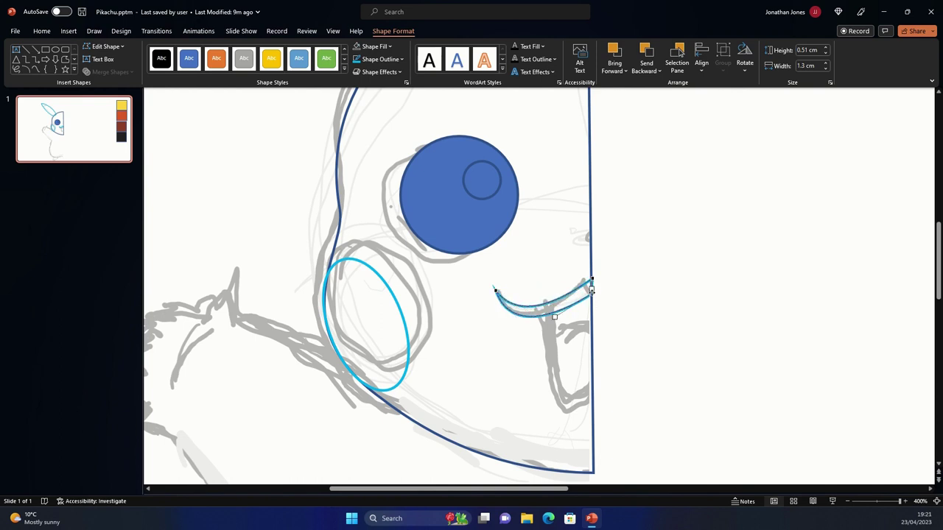
{"action": "scroll", "coordinate": [578, 294], "scroll_direction": "up", "scroll_amount": 4}
{"action": "scroll", "coordinate": [578, 295], "scroll_direction": "down", "scroll_amount": 6}
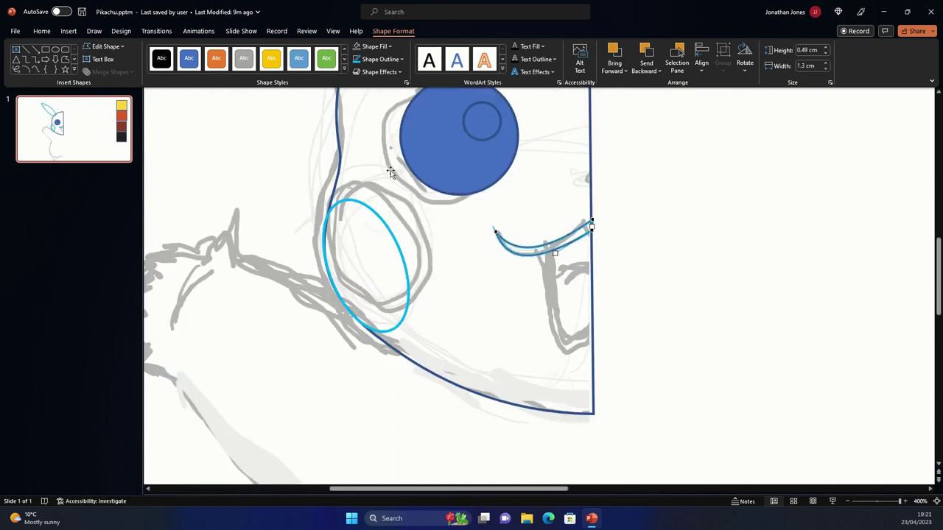
Draw the open mouth as an unfilled red-outlined freeform and curve its left edge
{"action": "left_click", "coordinate": [69, 31]}
{"action": "left_click", "coordinate": [166, 59]}
{"action": "left_click", "coordinate": [249, 135]}
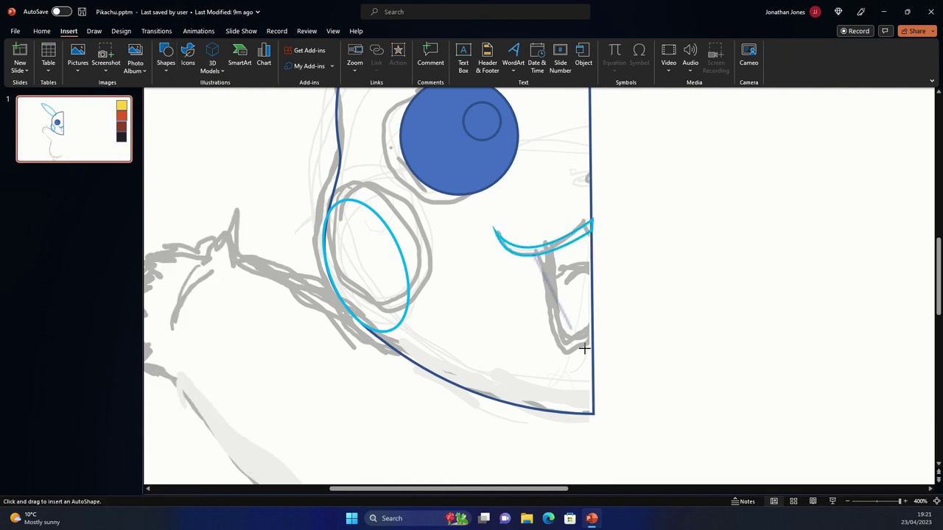
{"action": "left_click_drag", "start_coordinate": [532, 227], "coordinate": [593, 365]}
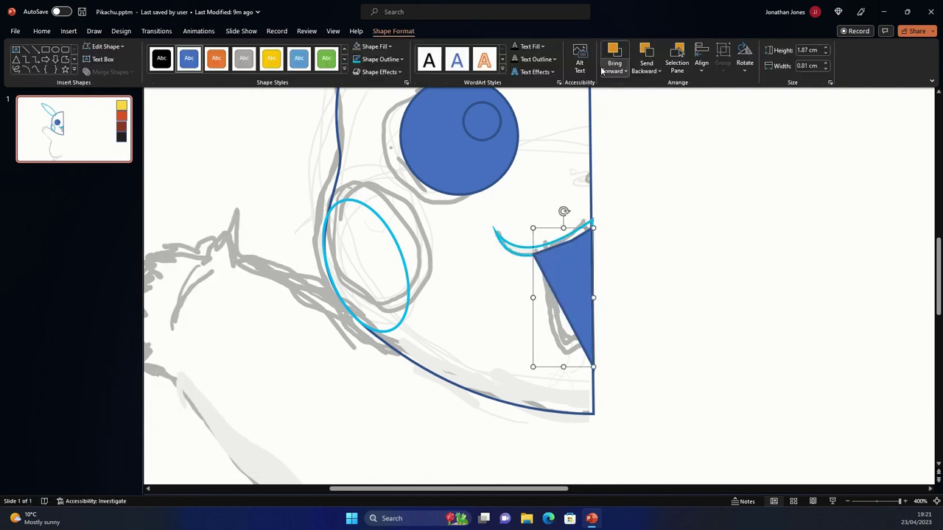
{"action": "left_click", "coordinate": [383, 59]}
{"action": "left_click", "coordinate": [371, 150]}
{"action": "left_click", "coordinate": [361, 47]}
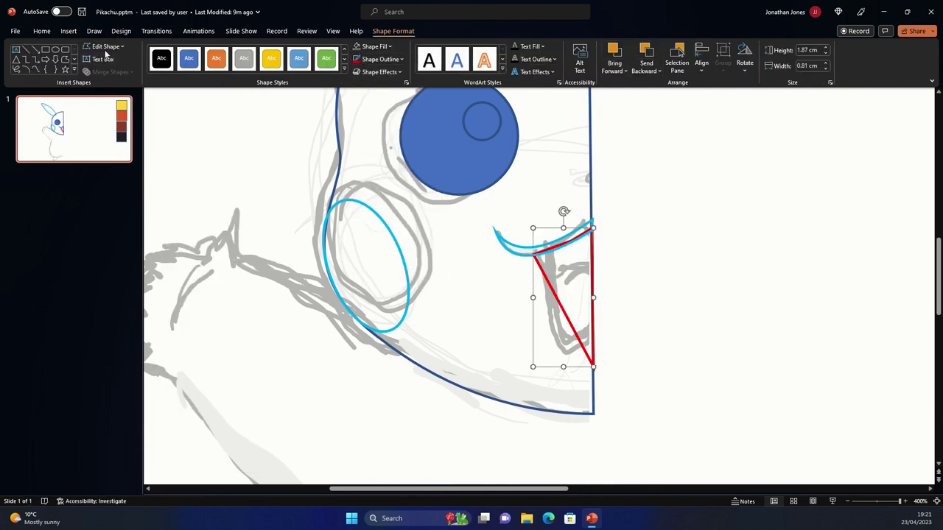
{"action": "mouse_move", "coordinate": [551, 282]}
{"action": "left_mouse_down"}
{"action": "mouse_move", "coordinate": [588, 361]}
{"action": "mouse_move", "coordinate": [559, 362]}
{"action": "left_mouse_up"}
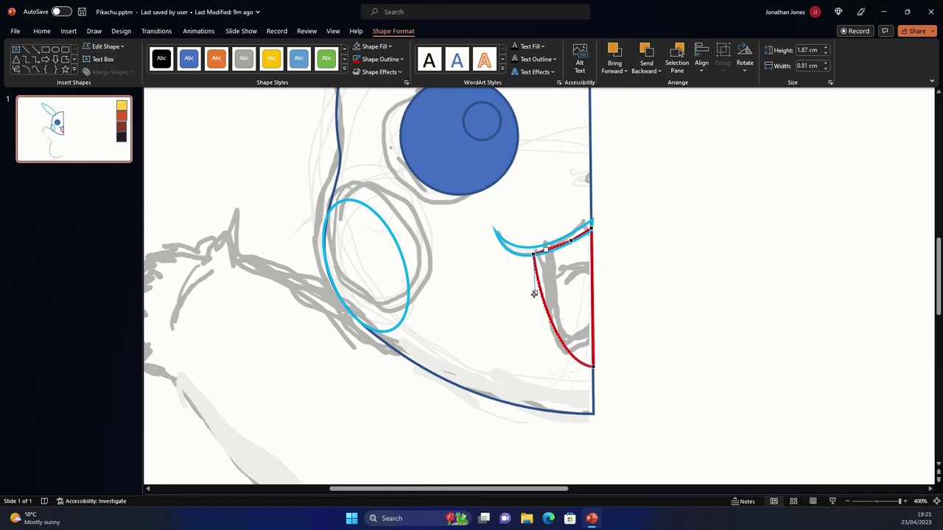
{"action": "left_click", "coordinate": [68, 31]}
Draw an unfilled tongue shape inside the mouth and curve its diagonal edge
{"action": "left_click", "coordinate": [165, 61]}
{"action": "left_click", "coordinate": [236, 99]}
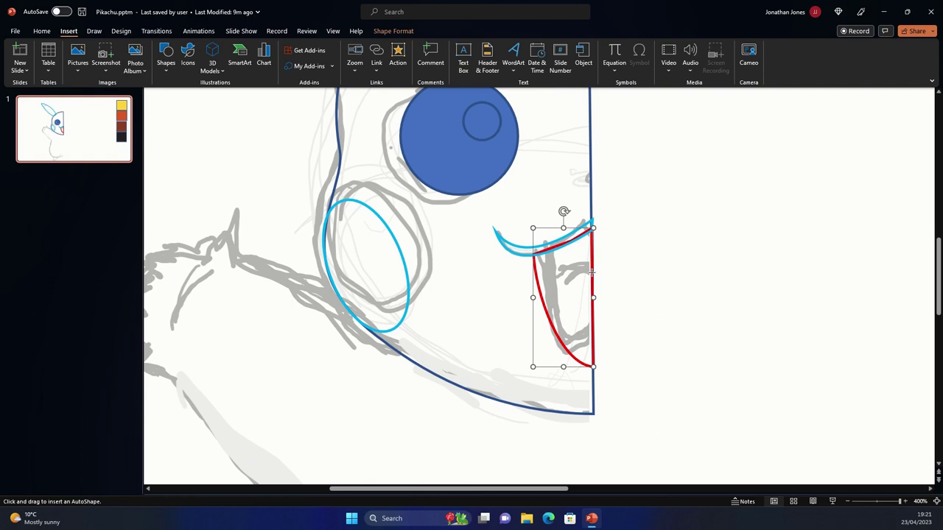
{"action": "left_click_drag", "start_coordinate": [539, 274], "coordinate": [593, 367]}
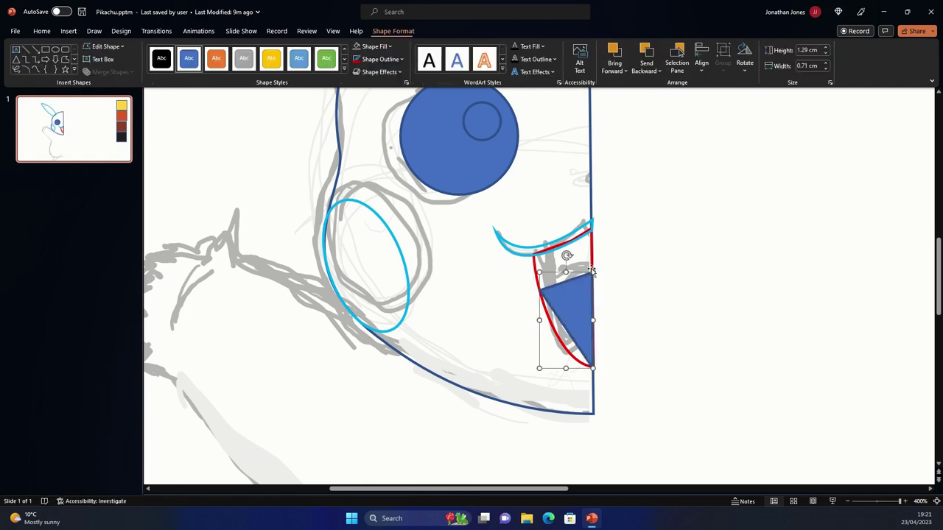
{"action": "left_click", "coordinate": [390, 46]}
{"action": "left_click", "coordinate": [375, 194]}
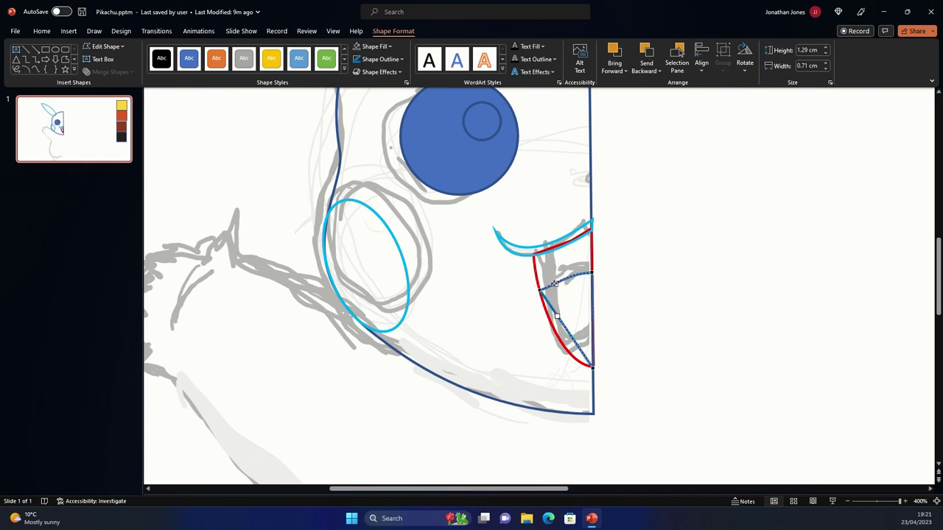
{"action": "mouse_move", "coordinate": [557, 316]}
{"action": "left_mouse_down"}
{"action": "mouse_move", "coordinate": [575, 344]}
{"action": "mouse_move", "coordinate": [568, 368]}
{"action": "left_mouse_up"}
Start tracing the arm and body outline with a new freeform
{"action": "scroll", "coordinate": [582, 346], "scroll_direction": "down", "scroll_amount": 5, "text": "ctrl"}
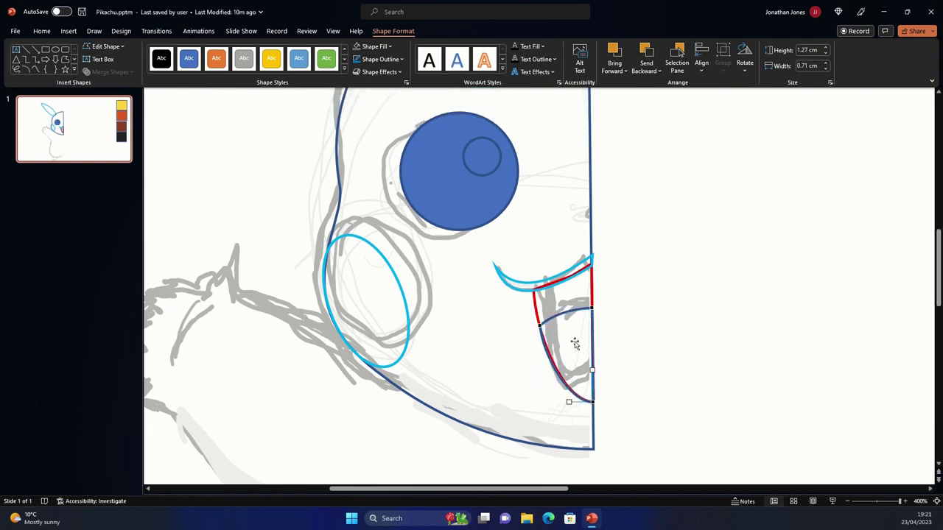
{"action": "scroll", "coordinate": [587, 305], "scroll_direction": "down", "scroll_amount": 5, "text": "ctrl"}
{"action": "scroll", "coordinate": [586, 304], "scroll_direction": "down", "scroll_amount": 5, "text": "ctrl"}
{"action": "scroll", "coordinate": [589, 312], "scroll_direction": "down", "scroll_amount": 5, "text": "ctrl"}
{"action": "scroll", "coordinate": [589, 311], "scroll_direction": "down", "scroll_amount": 3, "text": "ctrl"}
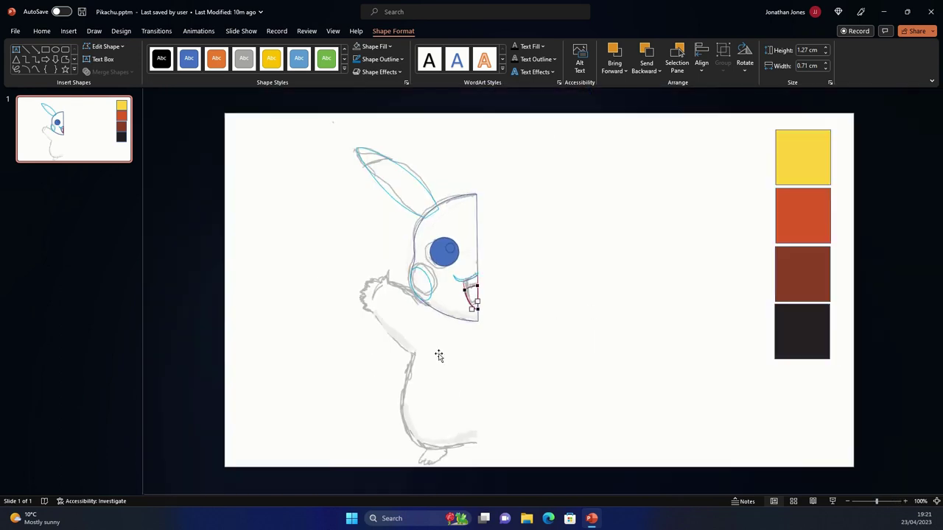
{"action": "left_click", "coordinate": [305, 347]}
{"action": "scroll", "coordinate": [368, 327], "scroll_direction": "up", "scroll_amount": 3, "text": "ctrl"}
{"action": "scroll", "coordinate": [312, 309], "scroll_direction": "down", "scroll_amount": 1}
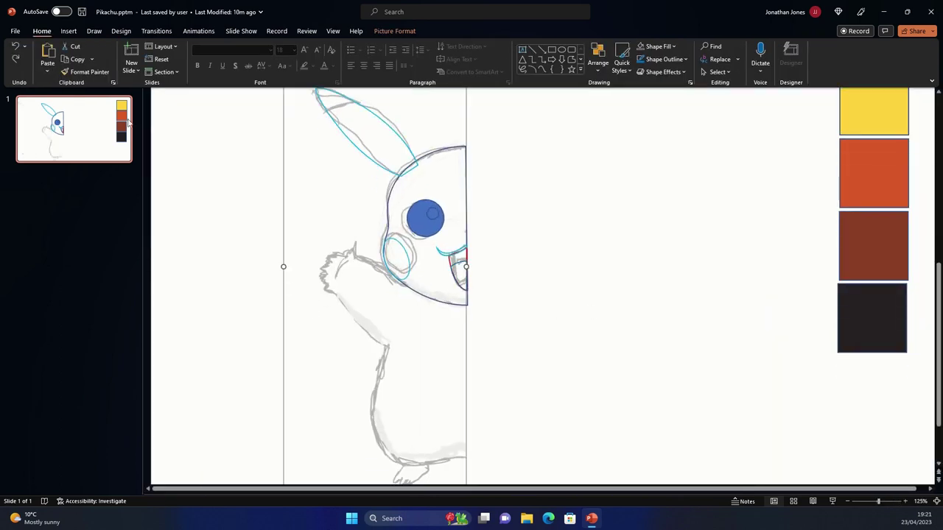
{"action": "left_click", "coordinate": [68, 31]}
{"action": "left_click", "coordinate": [165, 63]}
{"action": "left_click", "coordinate": [221, 111]}
{"action": "left_click", "coordinate": [396, 265]}
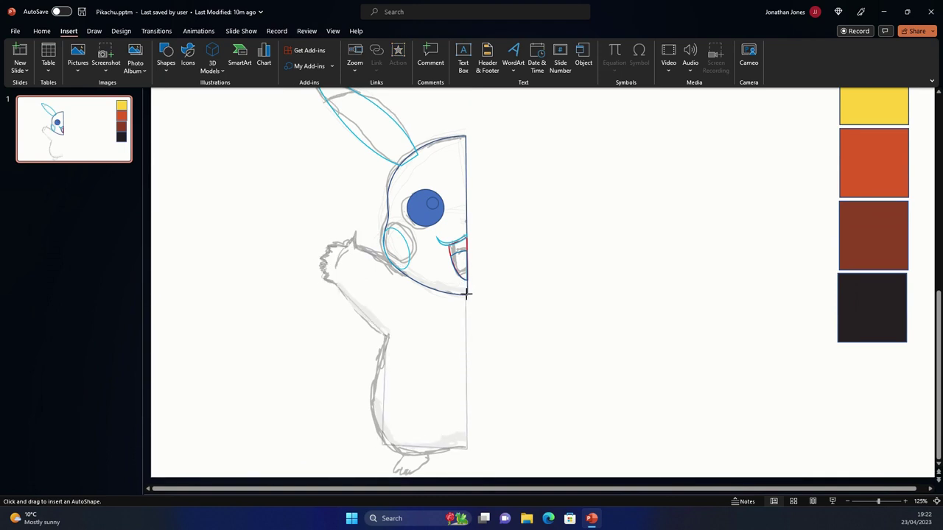
Close the traced arm-and-body freeform and give it a green outline
{"action": "left_click", "coordinate": [352, 246]}
{"action": "left_click", "coordinate": [381, 59]}
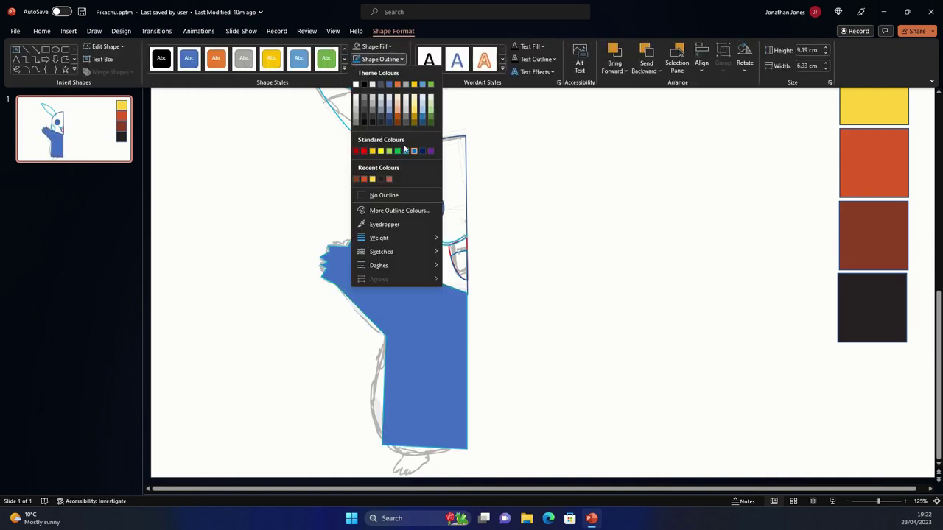
{"action": "left_click", "coordinate": [405, 150]}
{"action": "scroll", "coordinate": [404, 159], "scroll_direction": "up", "scroll_amount": 5, "text": "ctrl"}
{"action": "scroll", "coordinate": [404, 158], "scroll_direction": "up", "scroll_amount": 2}
Edit points to curve the arm's top edge and round the fingers with a smooth point
{"action": "left_click", "coordinate": [106, 47]}
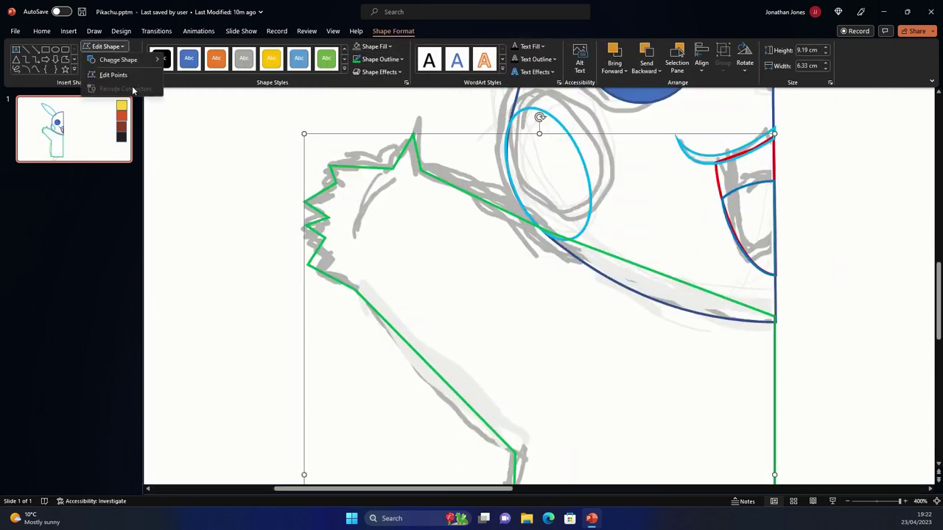
{"action": "left_click", "coordinate": [121, 75]}
{"action": "left_click_drag", "start_coordinate": [505, 211], "coordinate": [514, 201]}
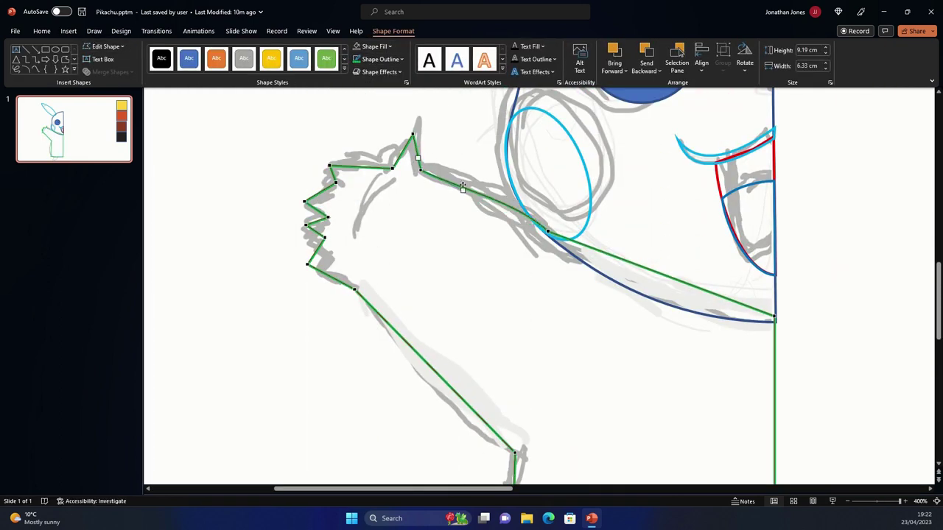
{"action": "left_click_drag", "start_coordinate": [462, 187], "coordinate": [466, 174]}
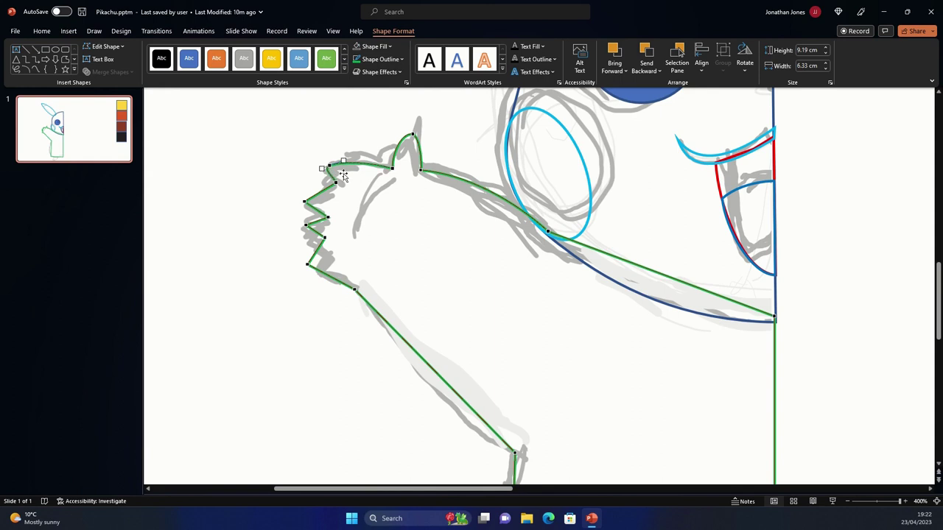
{"action": "left_click_drag", "start_coordinate": [308, 193], "coordinate": [310, 192]}
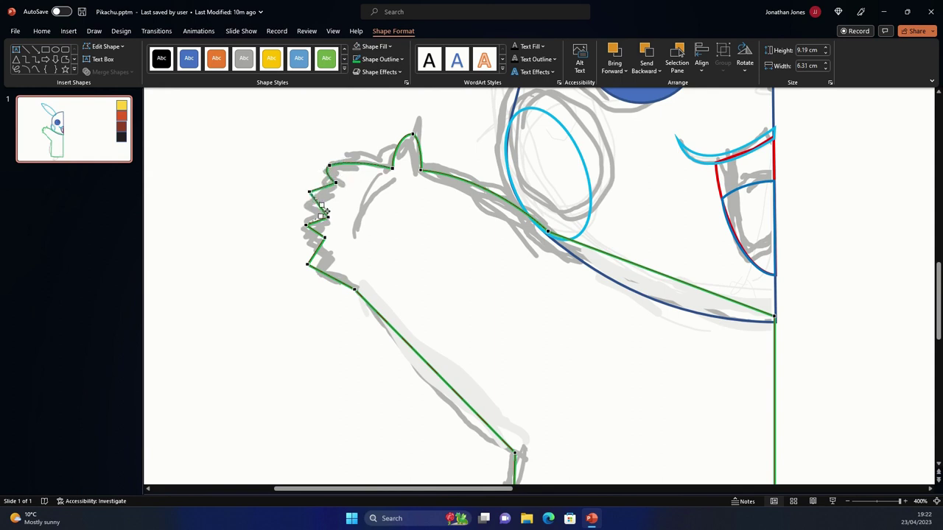
{"action": "left_click_drag", "start_coordinate": [324, 269], "coordinate": [305, 244]}
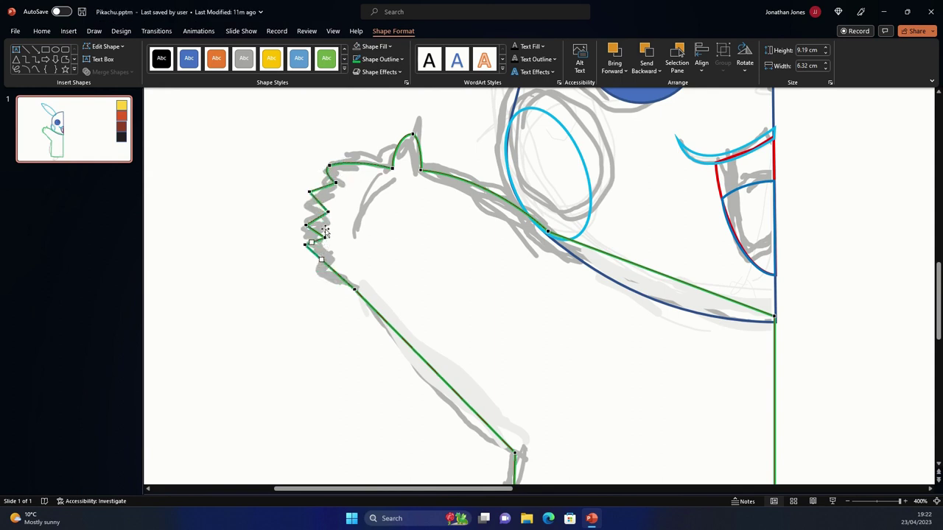
{"action": "right_click", "coordinate": [309, 191]}
{"action": "left_click", "coordinate": [346, 254]}
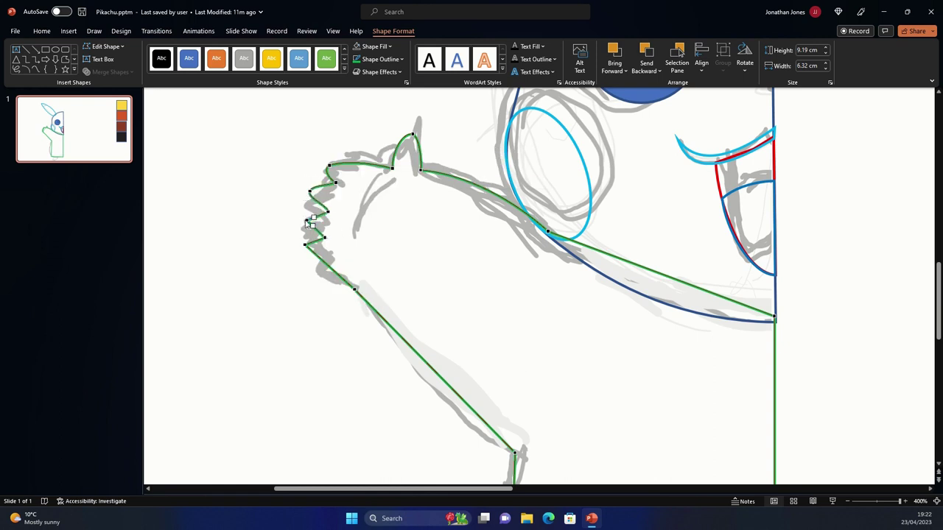
{"action": "mouse_move", "coordinate": [307, 223]}
{"action": "left_mouse_down"}
{"action": "mouse_move", "coordinate": [298, 246]}
{"action": "mouse_move", "coordinate": [307, 235]}
{"action": "left_mouse_up"}
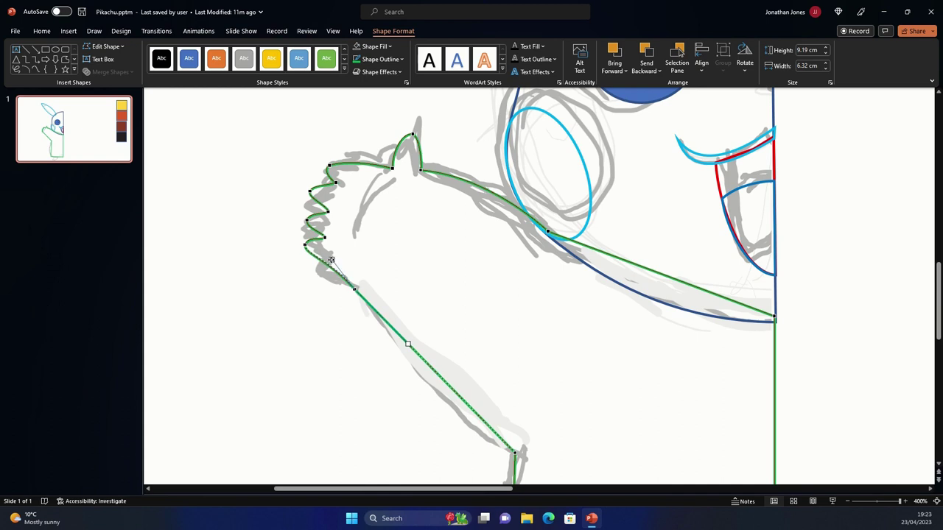
Curve the left side of the body outline down to the feet
{"action": "scroll", "coordinate": [393, 311], "scroll_direction": "down", "scroll_amount": 2}
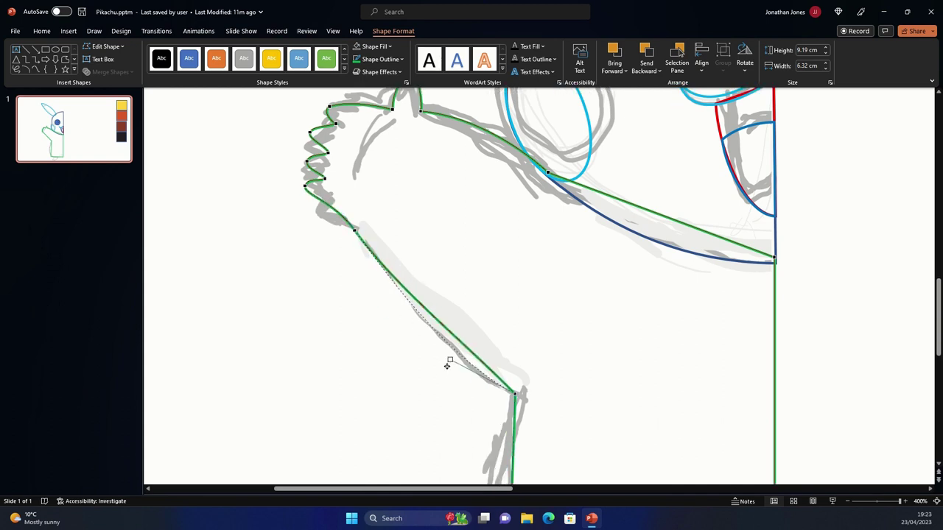
{"action": "scroll", "coordinate": [505, 370], "scroll_direction": "down", "scroll_amount": 3}
{"action": "left_click_drag", "start_coordinate": [516, 248], "coordinate": [471, 364]}
{"action": "scroll", "coordinate": [475, 359], "scroll_direction": "down", "scroll_amount": 5, "text": "ctrl"}
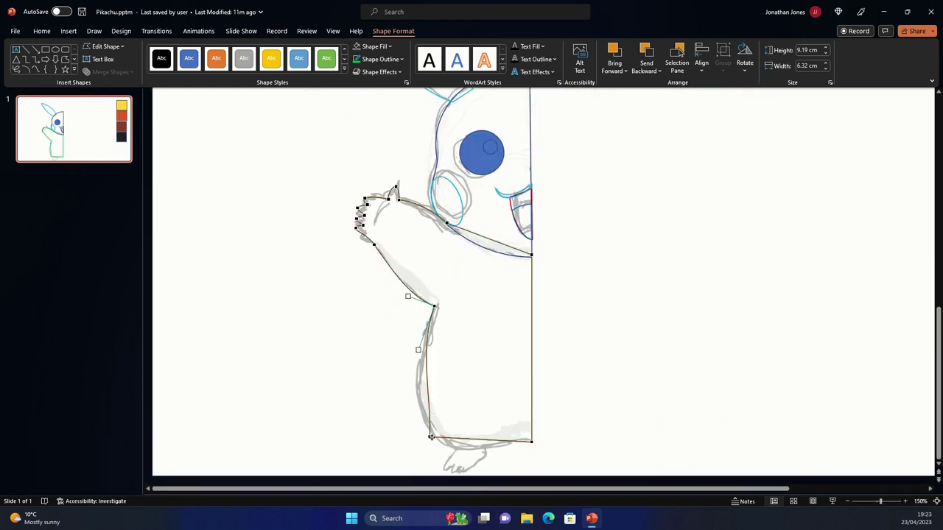
{"action": "left_click_drag", "start_coordinate": [431, 436], "coordinate": [407, 407]}
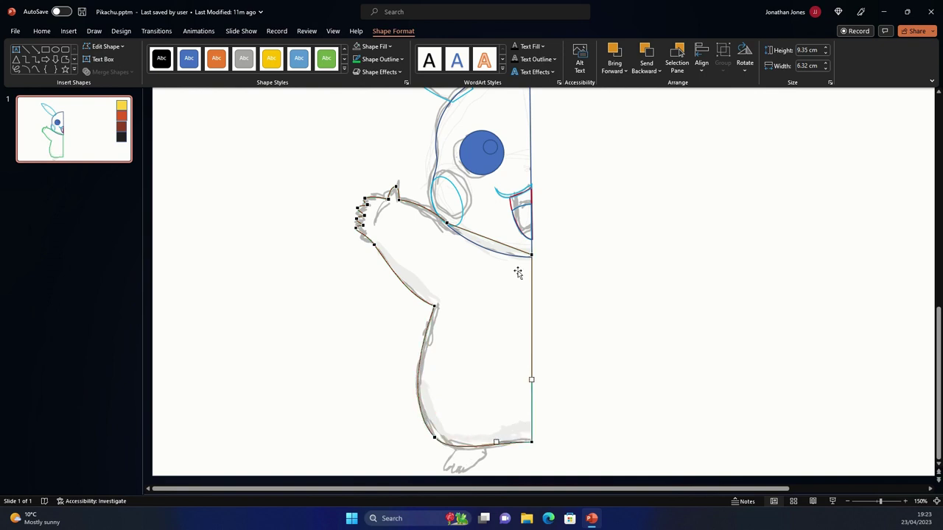
{"action": "left_click", "coordinate": [69, 31]}
{"action": "left_click", "coordinate": [166, 63]}
Draw a straight finger line across the paw and move its top end down and right
{"action": "left_click", "coordinate": [257, 137]}
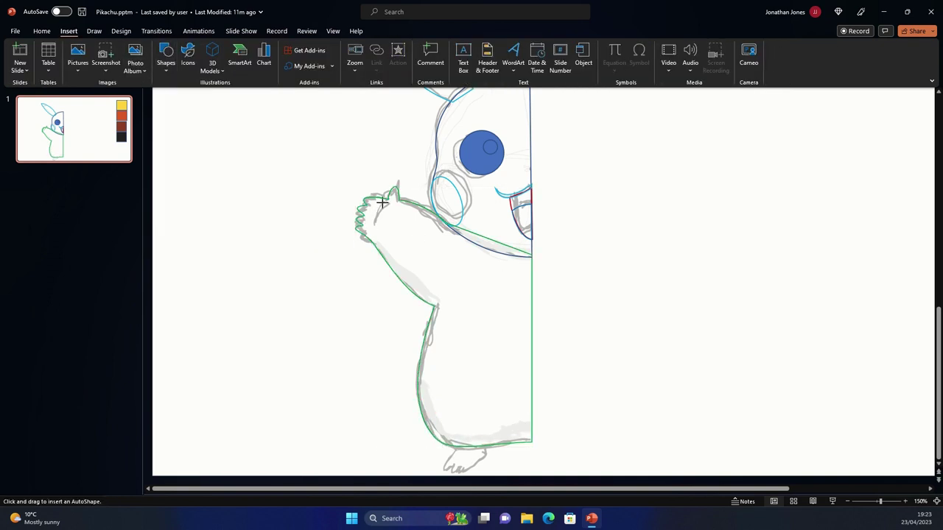
{"action": "left_click_drag", "start_coordinate": [381, 213], "coordinate": [373, 235]}
{"action": "scroll", "coordinate": [379, 221], "scroll_direction": "up", "scroll_amount": 5, "text": "ctrl"}
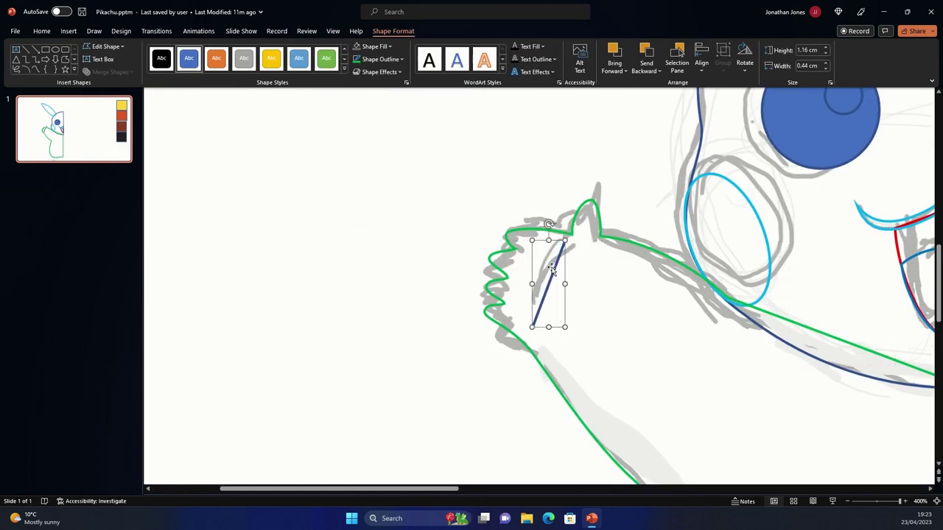
{"action": "left_click", "coordinate": [104, 46]}
{"action": "left_click", "coordinate": [114, 75]}
{"action": "mouse_move", "coordinate": [564, 241]}
{"action": "left_mouse_down"}
{"action": "mouse_move", "coordinate": [570, 247]}
{"action": "mouse_move", "coordinate": [538, 312]}
{"action": "mouse_move", "coordinate": [549, 320]}
{"action": "left_mouse_up"}
{"action": "scroll", "coordinate": [464, 297], "scroll_direction": "down", "scroll_amount": 10, "text": "ctrl"}
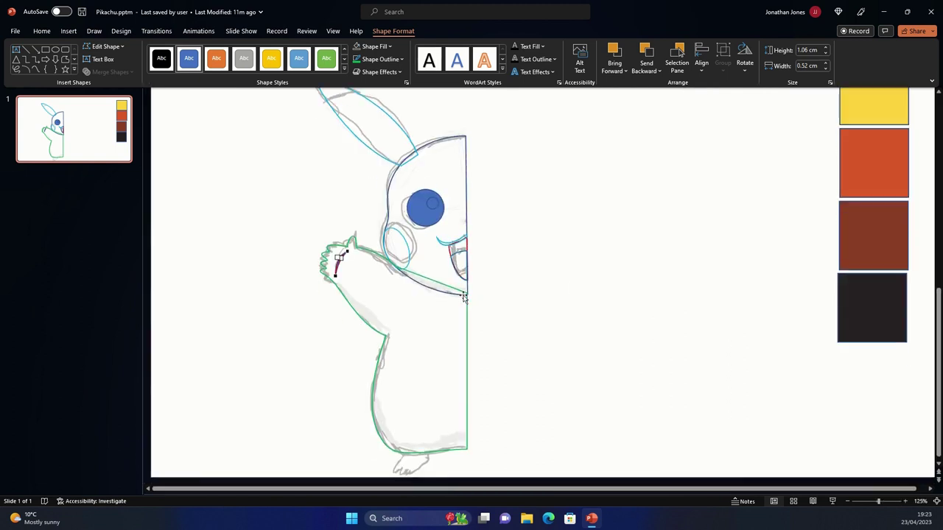
Draw a freeform foot shape beneath the body outline
{"action": "left_click", "coordinate": [69, 31]}
{"action": "left_click", "coordinate": [166, 62]}
{"action": "left_click", "coordinate": [255, 134]}
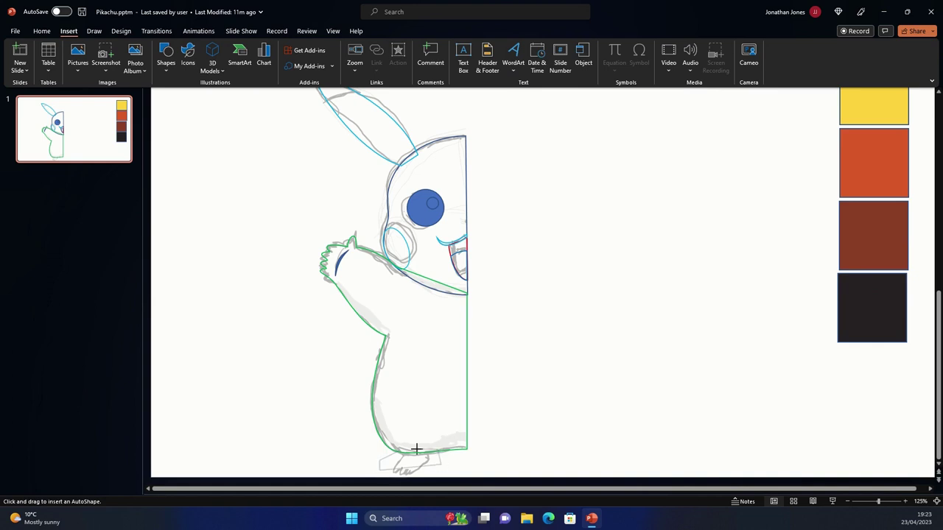
{"action": "left_click_drag", "start_coordinate": [378, 449], "coordinate": [441, 472]}
{"action": "scroll", "coordinate": [457, 322], "scroll_direction": "up", "scroll_amount": 1}
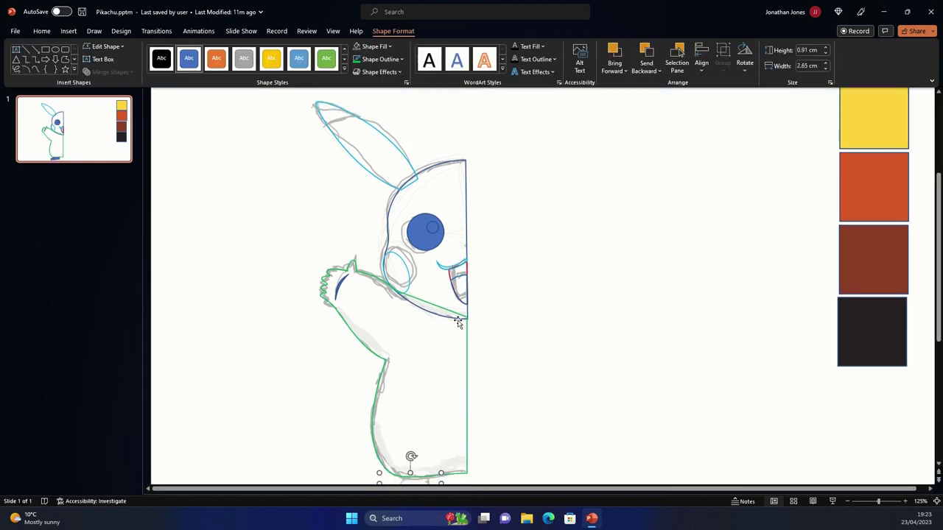
{"action": "scroll", "coordinate": [410, 434], "scroll_direction": "down", "scroll_amount": 1}
{"action": "scroll", "coordinate": [406, 448], "scroll_direction": "up", "scroll_amount": 10, "text": "ctrl"}
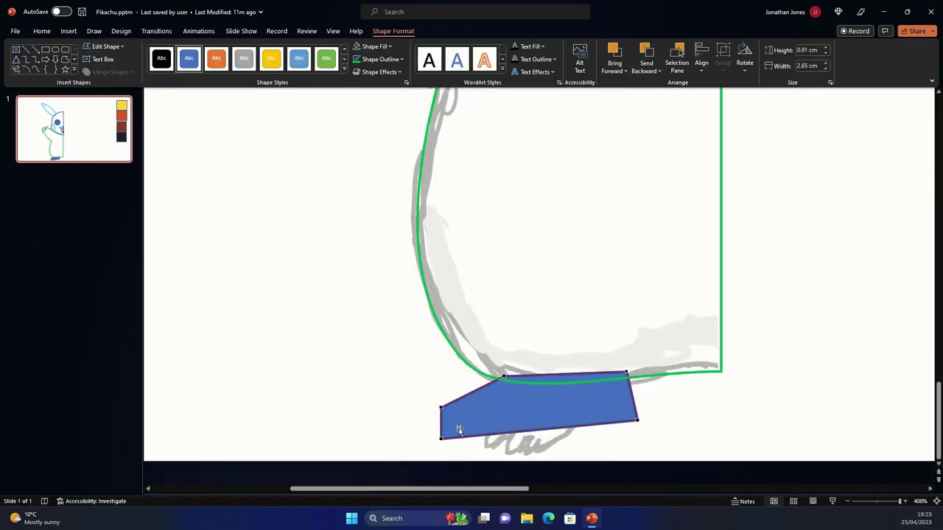
Reshape the foot: raise its lower edge, straighten the right edge and curve the front
{"action": "left_click_drag", "start_coordinate": [440, 426], "coordinate": [437, 398]}
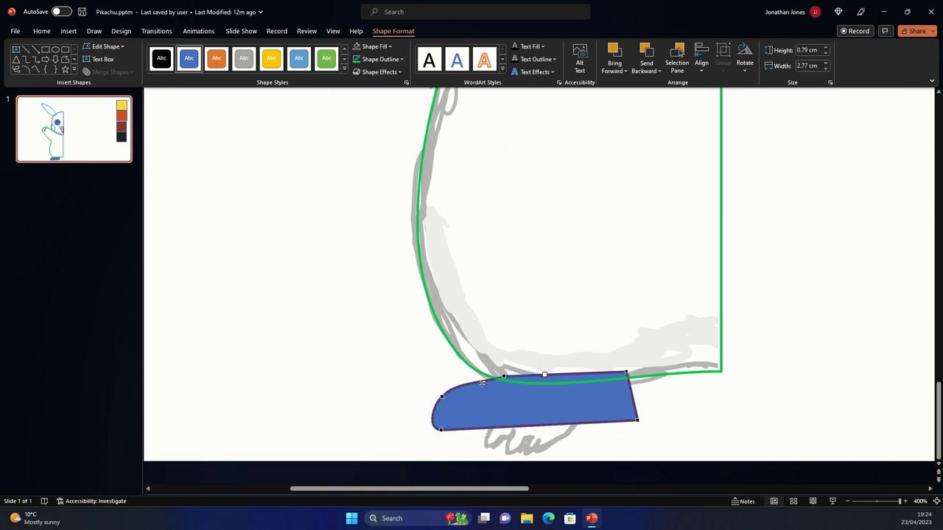
{"action": "left_click_drag", "start_coordinate": [637, 420], "coordinate": [628, 431]}
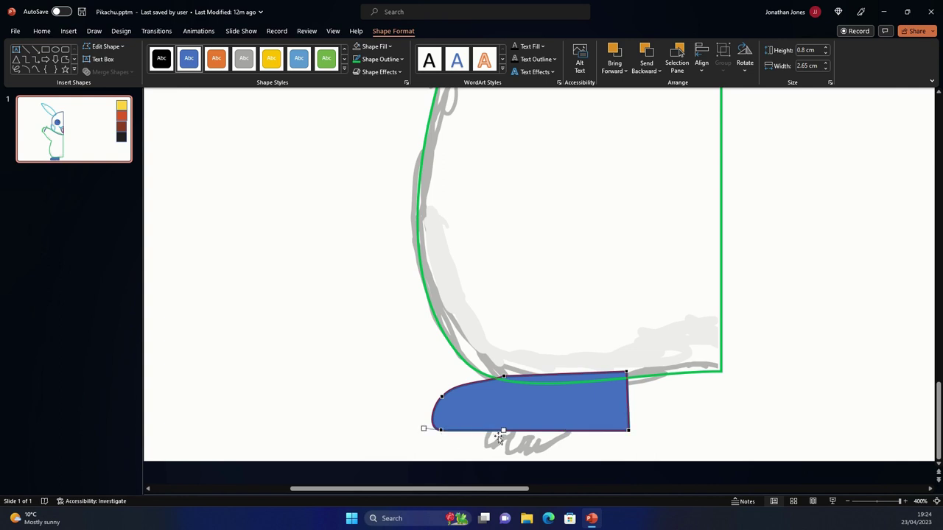
{"action": "left_click_drag", "start_coordinate": [492, 440], "coordinate": [493, 441]}
{"action": "left_click", "coordinate": [625, 428]}
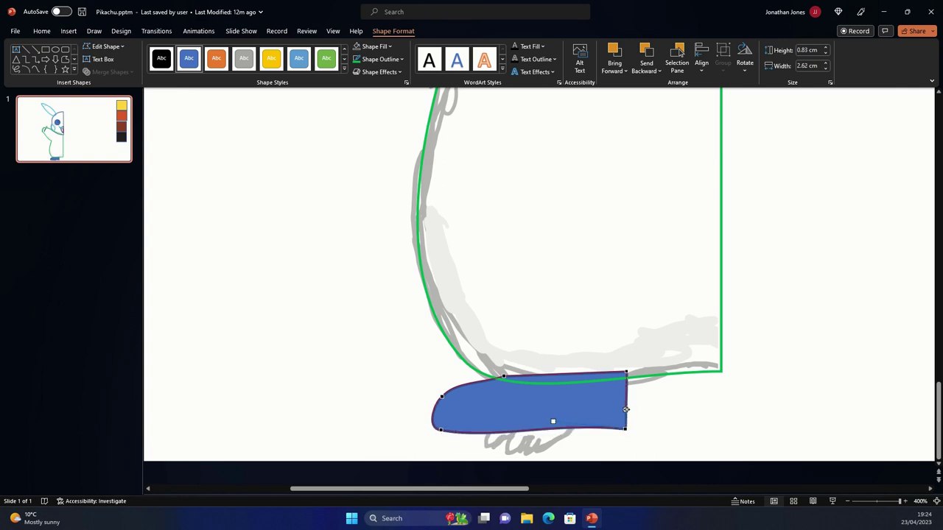
{"action": "left_click_drag", "start_coordinate": [625, 428], "coordinate": [651, 432]}
{"action": "scroll", "coordinate": [496, 383], "scroll_direction": "down", "scroll_amount": 10, "text": "ctrl"}
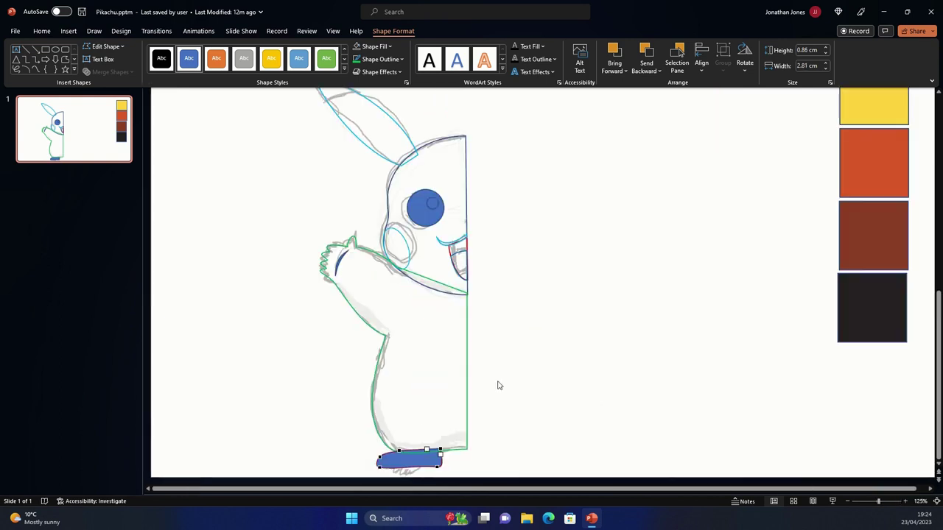
{"action": "left_click", "coordinate": [479, 345]}
{"action": "scroll", "coordinate": [479, 345], "scroll_direction": "down", "scroll_amount": 5, "text": "ctrl"}
{"action": "left_click", "coordinate": [349, 335]}
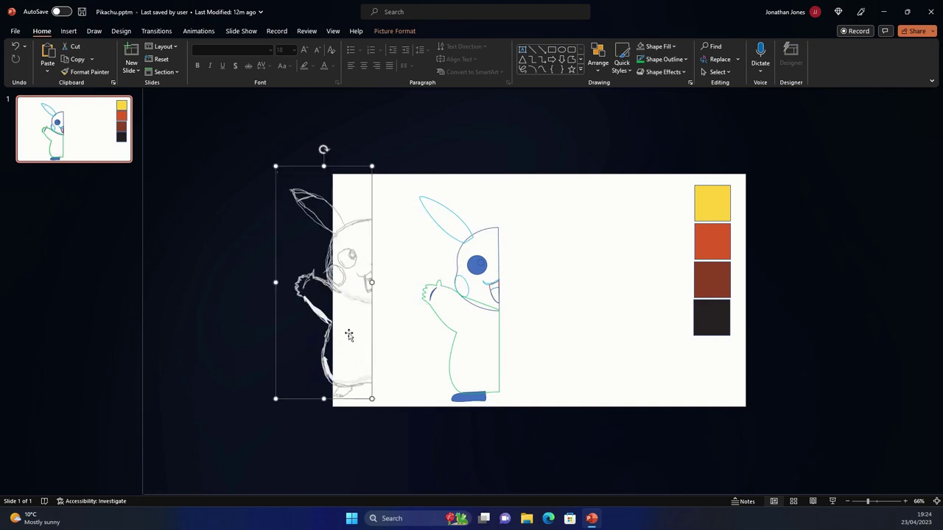
Undo an accidental move of the reference sketch picture
{"action": "left_click", "coordinate": [403, 352]}
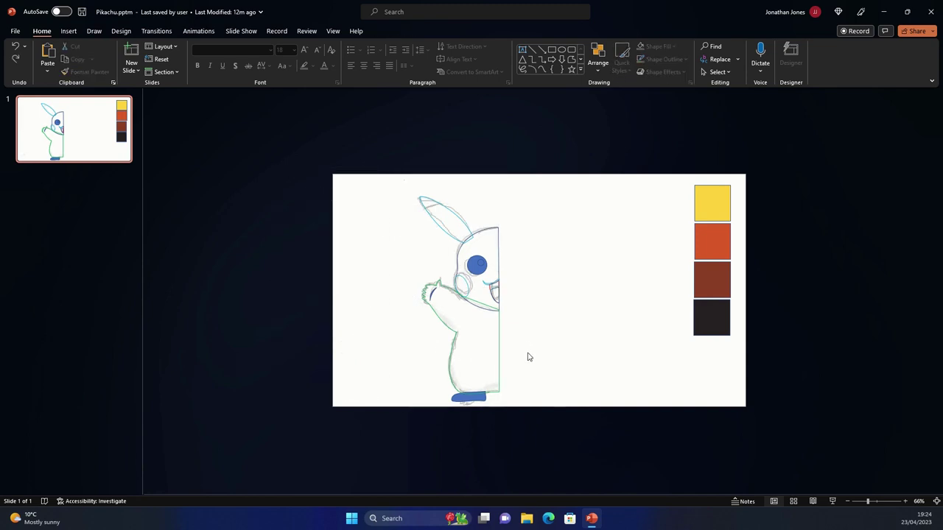
{"action": "scroll", "coordinate": [528, 355], "scroll_direction": "up", "scroll_amount": 4, "text": "ctrl"}
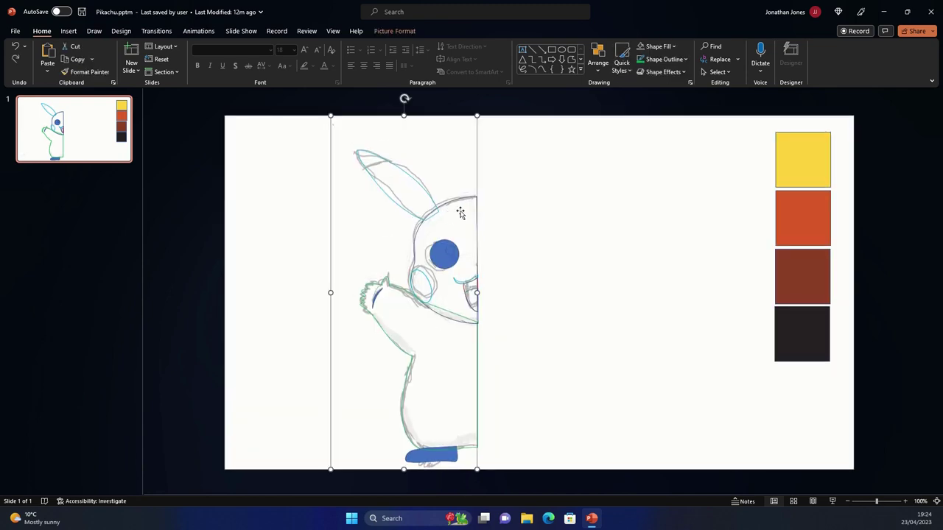
{"action": "left_click_drag", "start_coordinate": [461, 212], "coordinate": [305, 224]}
{"action": "key", "text": "ctrl+z"}
{"action": "scroll", "coordinate": [391, 202], "scroll_direction": "up", "scroll_amount": 3, "text": "ctrl"}
{"action": "scroll", "coordinate": [390, 202], "scroll_direction": "up", "scroll_amount": 2, "text": "ctrl"}
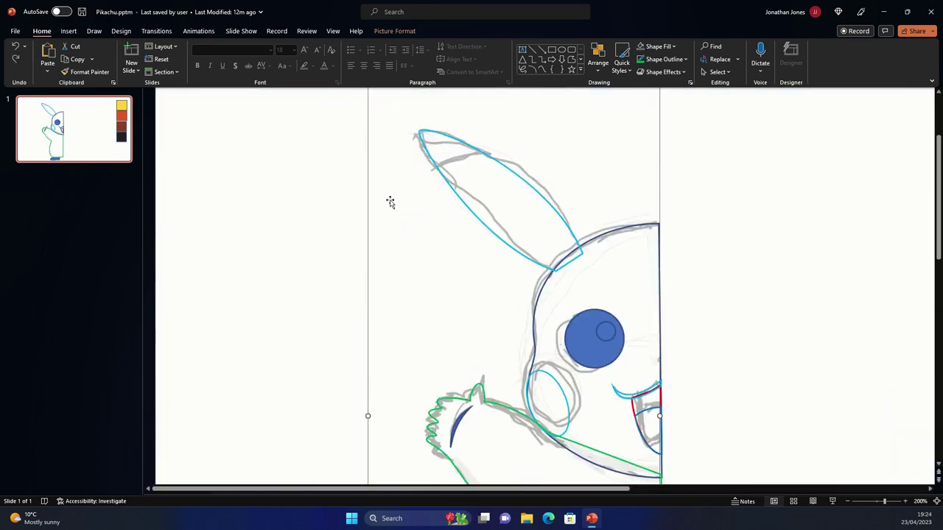
Draw an isosceles triangle over the ear tip with a green outline style
{"action": "left_click", "coordinate": [68, 31]}
{"action": "left_click", "coordinate": [166, 62]}
{"action": "left_click", "coordinate": [264, 133]}
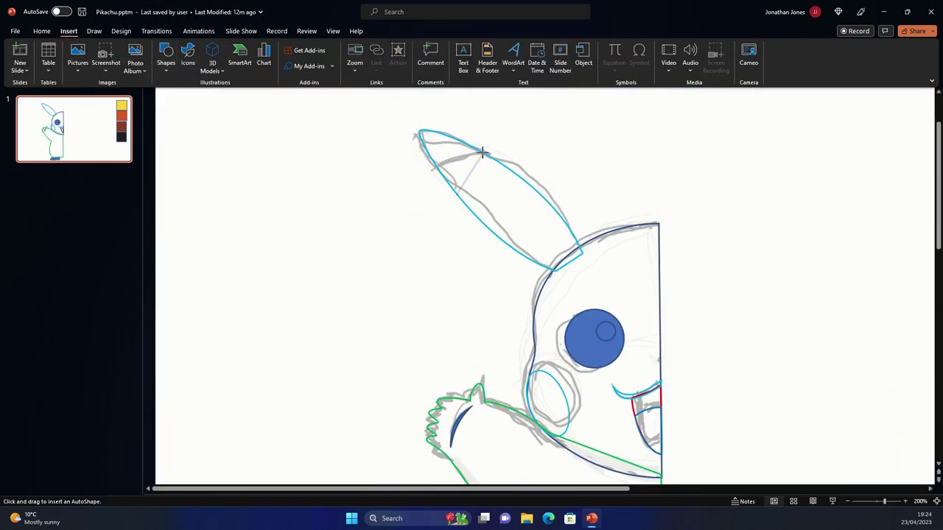
{"action": "left_click_drag", "start_coordinate": [417, 129], "coordinate": [483, 193]}
{"action": "scroll", "coordinate": [380, 121], "scroll_direction": "up", "scroll_amount": 3, "text": "ctrl"}
{"action": "left_click", "coordinate": [326, 58]}
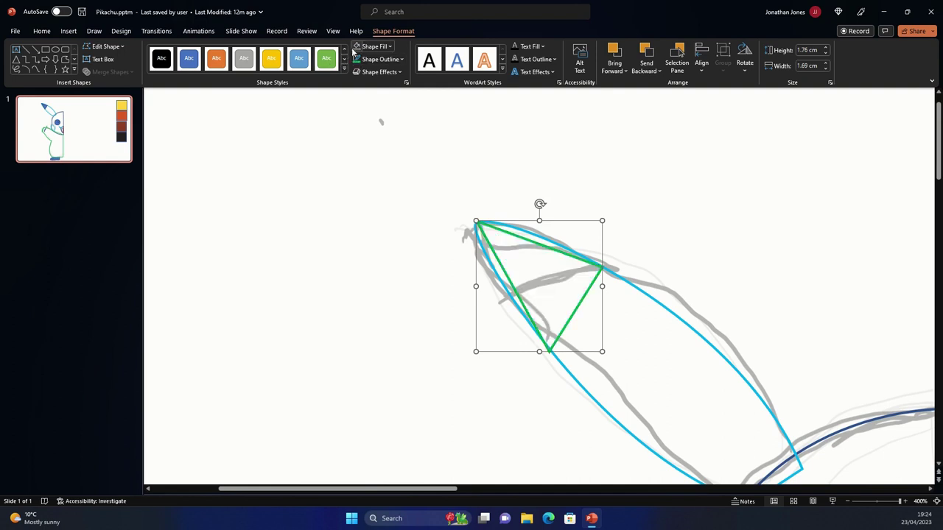
Edit the triangle's points to curve its left, top and right edges along the ear
{"action": "left_click", "coordinate": [104, 46]}
{"action": "left_click", "coordinate": [112, 75]}
{"action": "left_click", "coordinate": [551, 349]}
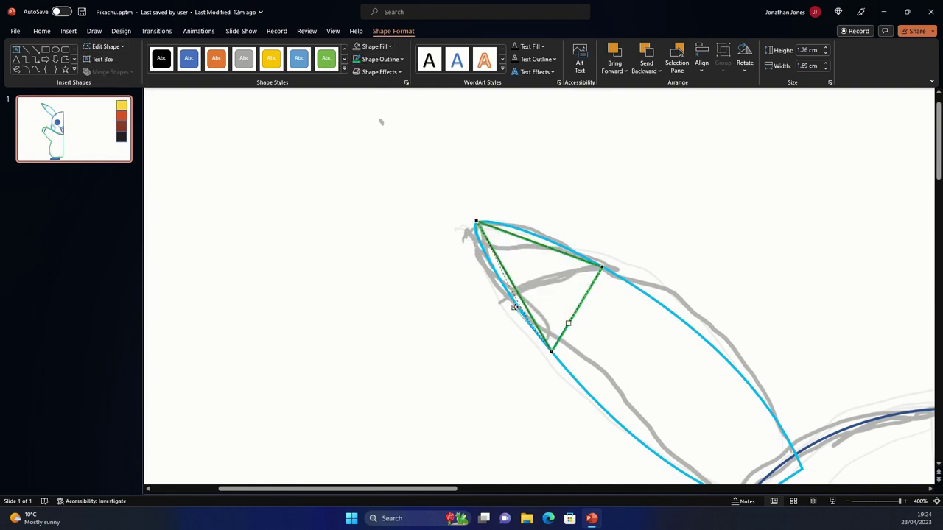
{"action": "left_click", "coordinate": [475, 220]}
{"action": "left_click_drag", "start_coordinate": [464, 238], "coordinate": [484, 216]}
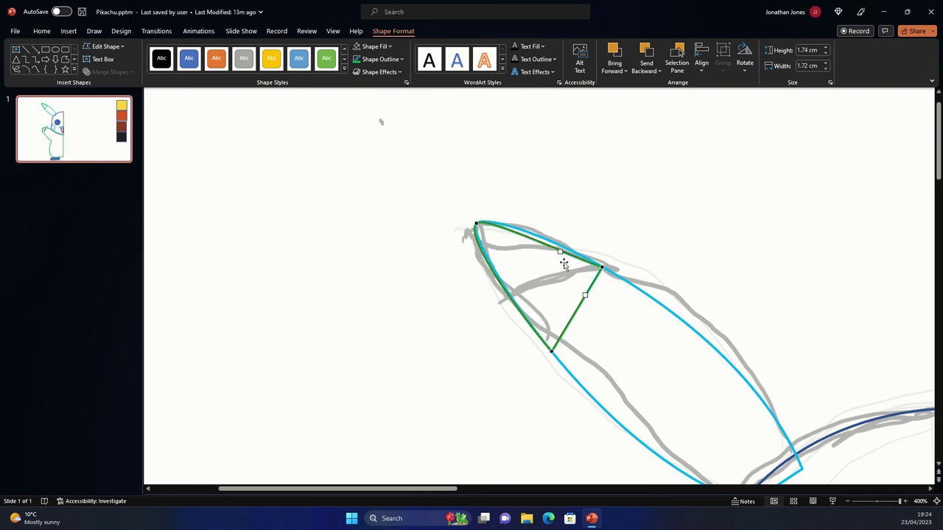
{"action": "left_click_drag", "start_coordinate": [549, 234], "coordinate": [548, 233]}
{"action": "left_click_drag", "start_coordinate": [569, 323], "coordinate": [597, 267]}
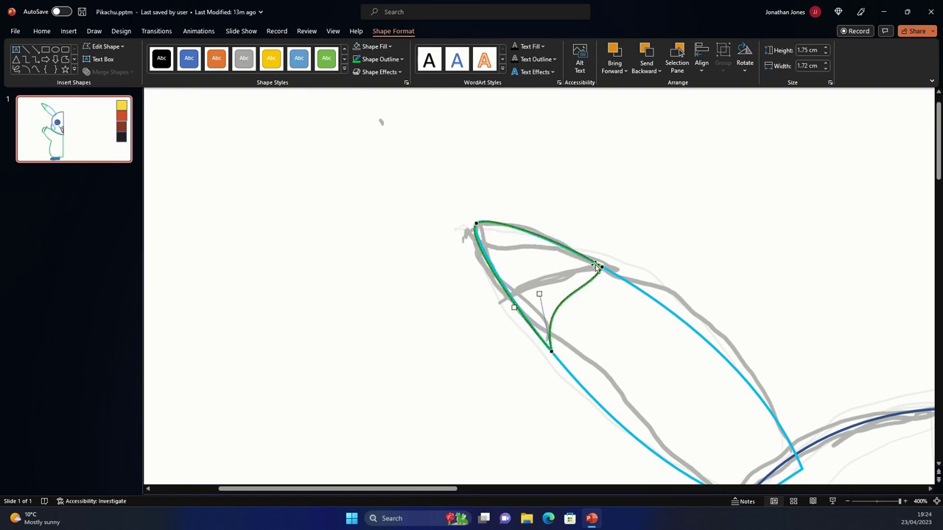
{"action": "scroll", "coordinate": [586, 296], "scroll_direction": "down", "scroll_amount": 3, "text": "ctrl"}
{"action": "scroll", "coordinate": [572, 273], "scroll_direction": "down", "scroll_amount": 3, "text": "ctrl"}
Fill the head, body and foot with the swatch yellow using the Eyedropper
{"action": "scroll", "coordinate": [385, 198], "scroll_direction": "down", "scroll_amount": 3, "text": "ctrl"}
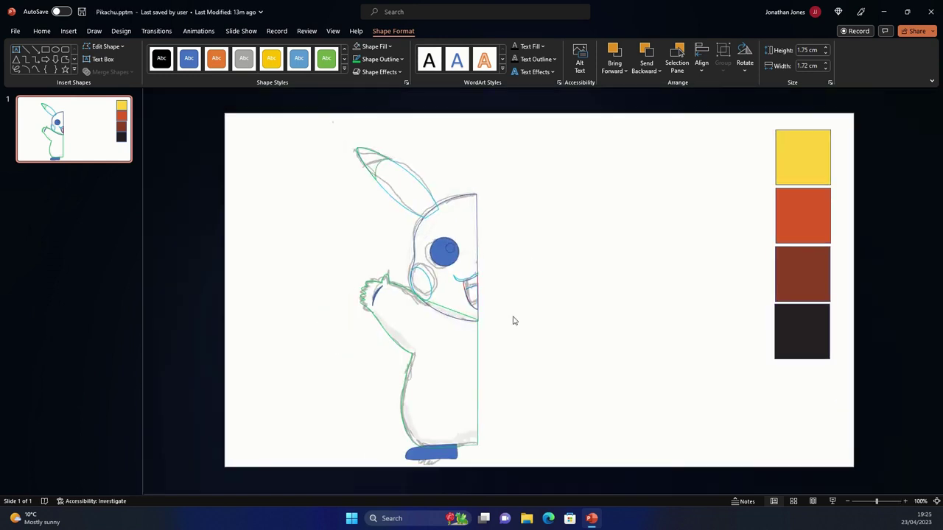
{"action": "left_click", "coordinate": [511, 319]}
{"action": "left_click", "coordinate": [469, 196]}
{"action": "left_click", "coordinate": [468, 200]}
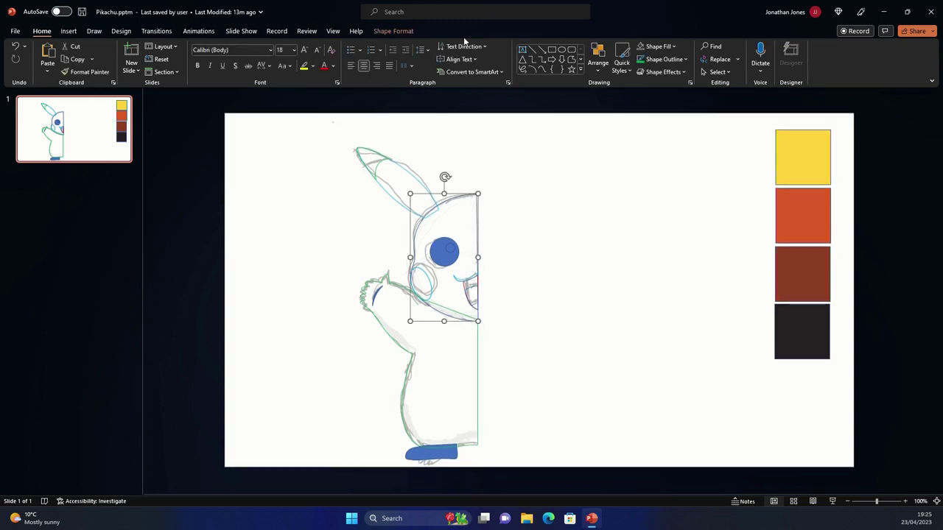
{"action": "left_click", "coordinate": [393, 31]}
{"action": "left_click", "coordinate": [376, 46]}
{"action": "left_click", "coordinate": [384, 206]}
{"action": "left_click", "coordinate": [793, 155]}
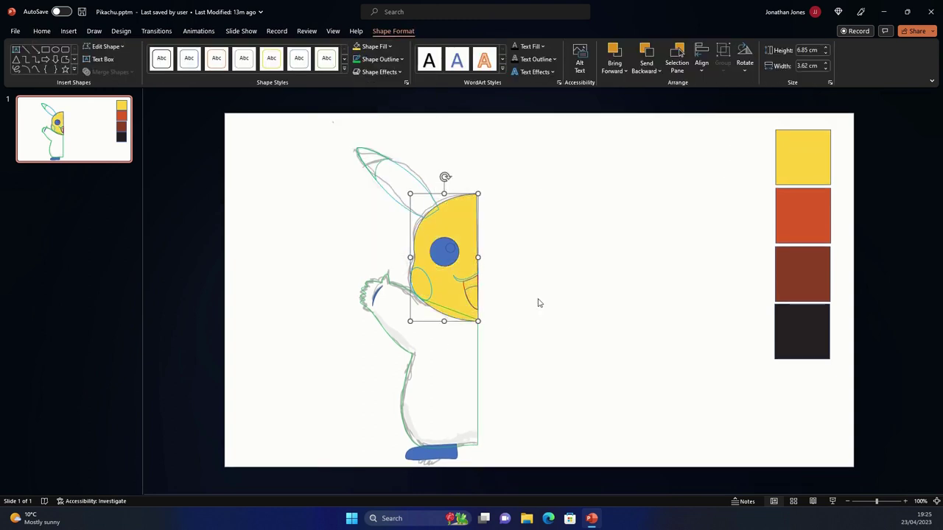
{"action": "left_click", "coordinate": [405, 352]}
{"action": "left_click", "coordinate": [358, 47]}
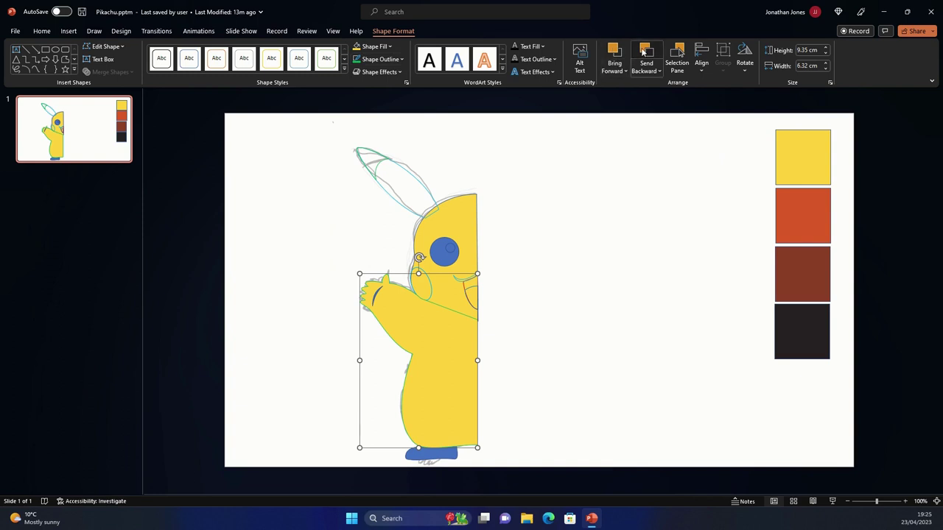
{"action": "left_click", "coordinate": [437, 444]}
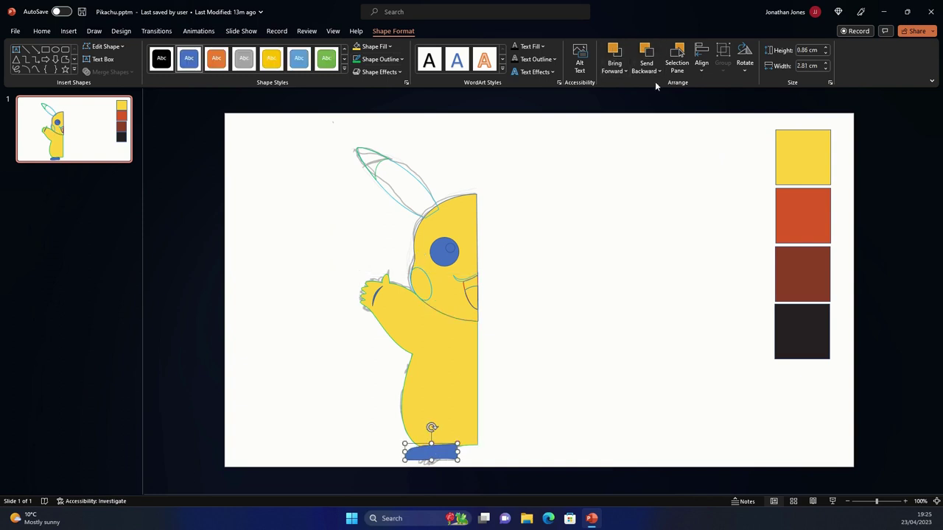
{"action": "left_click", "coordinate": [357, 46]}
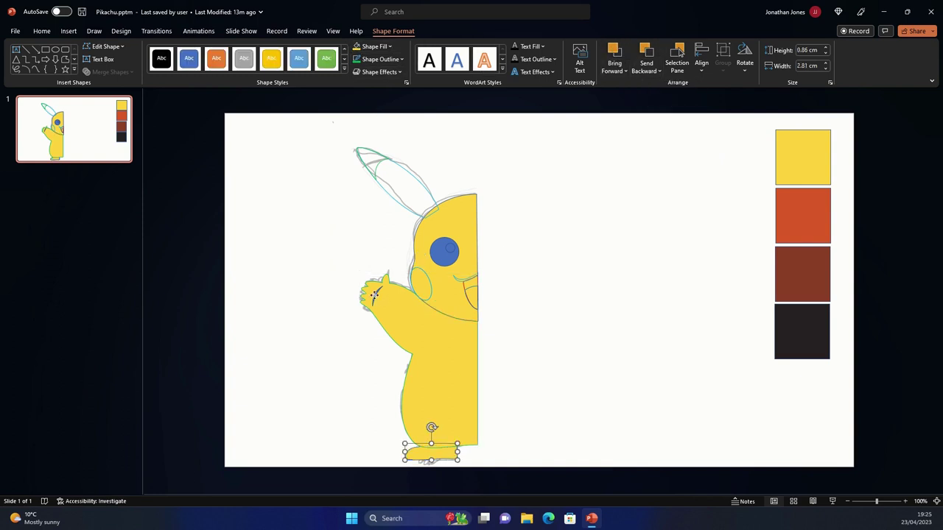
Sample the swatch yellow into the ear shape with the Eyedropper
{"action": "left_click", "coordinate": [374, 294]}
{"action": "left_click", "coordinate": [390, 46]}
{"action": "left_click", "coordinate": [360, 165]}
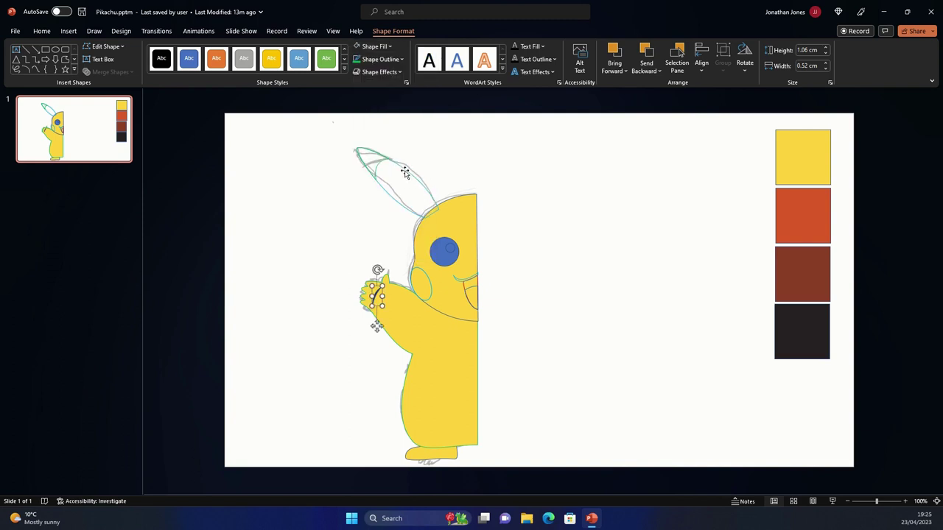
{"action": "left_click", "coordinate": [404, 173]}
{"action": "left_click", "coordinate": [389, 46]}
{"action": "left_click", "coordinate": [385, 213]}
{"action": "left_click", "coordinate": [800, 147]}
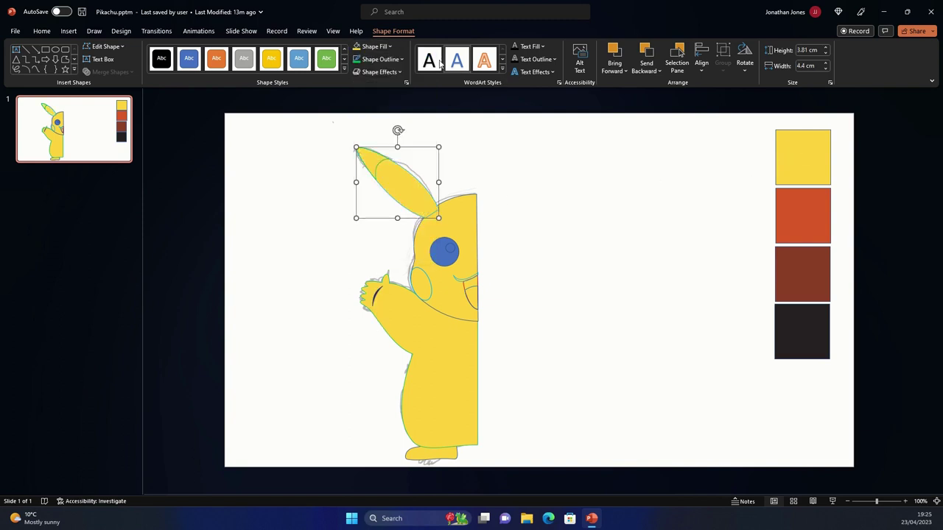
{"action": "left_click", "coordinate": [390, 46]}
{"action": "left_click", "coordinate": [390, 195]}
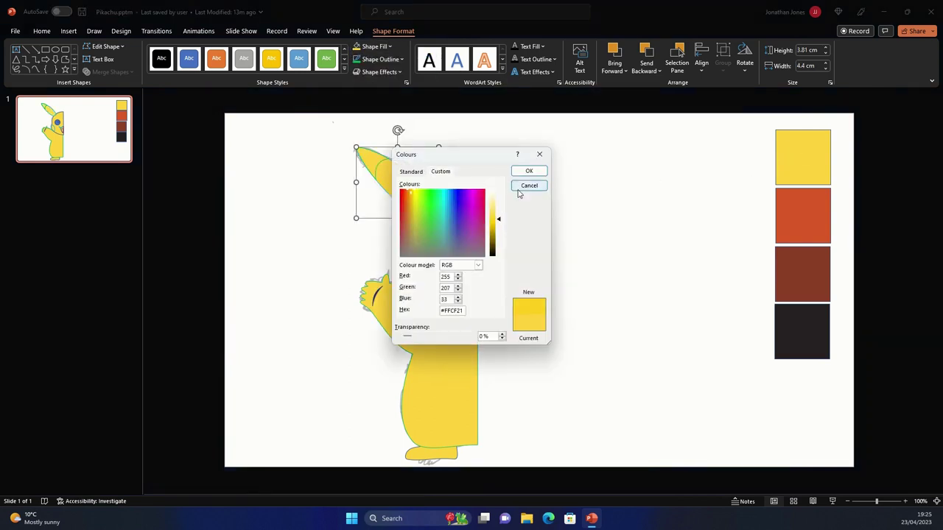
{"action": "left_click", "coordinate": [528, 185]}
Draw a small oval beside the ear and set its fill colour
{"action": "left_click", "coordinate": [69, 31]}
{"action": "left_click", "coordinate": [166, 62]}
{"action": "left_click", "coordinate": [180, 204]}
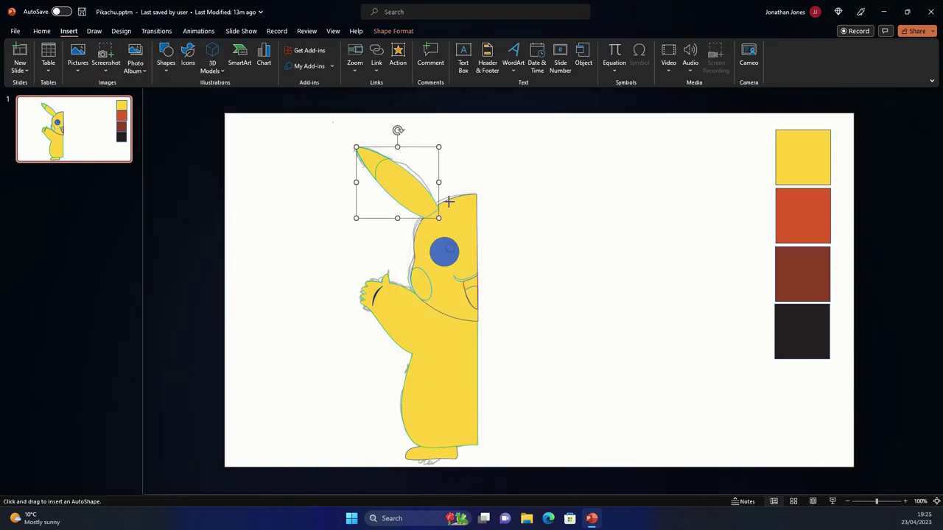
{"action": "left_click_drag", "start_coordinate": [444, 199], "coordinate": [471, 225]}
{"action": "left_click", "coordinate": [375, 46]}
{"action": "left_click", "coordinate": [364, 84]}
{"action": "left_click", "coordinate": [379, 59]}
{"action": "left_click", "coordinate": [383, 195]}
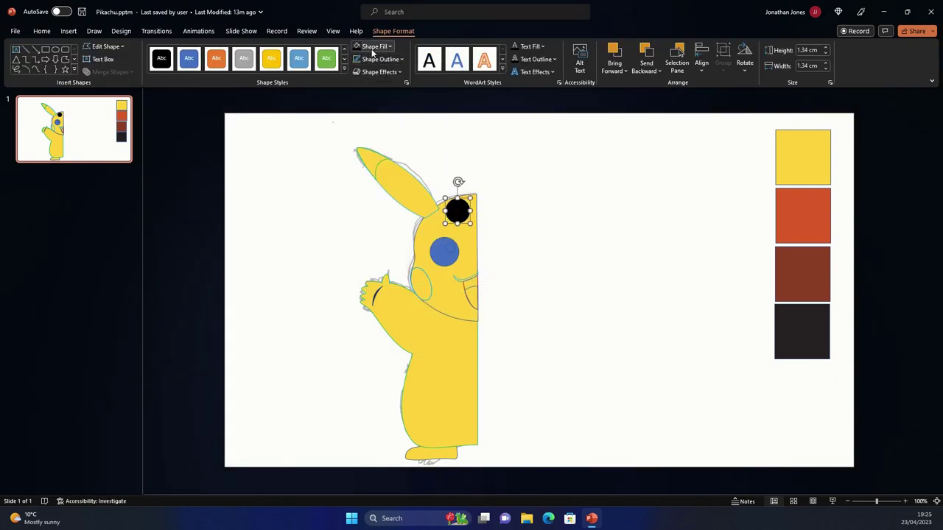
{"action": "left_click", "coordinate": [375, 47]}
{"action": "left_click", "coordinate": [391, 196]}
{"action": "key", "text": "Return"}
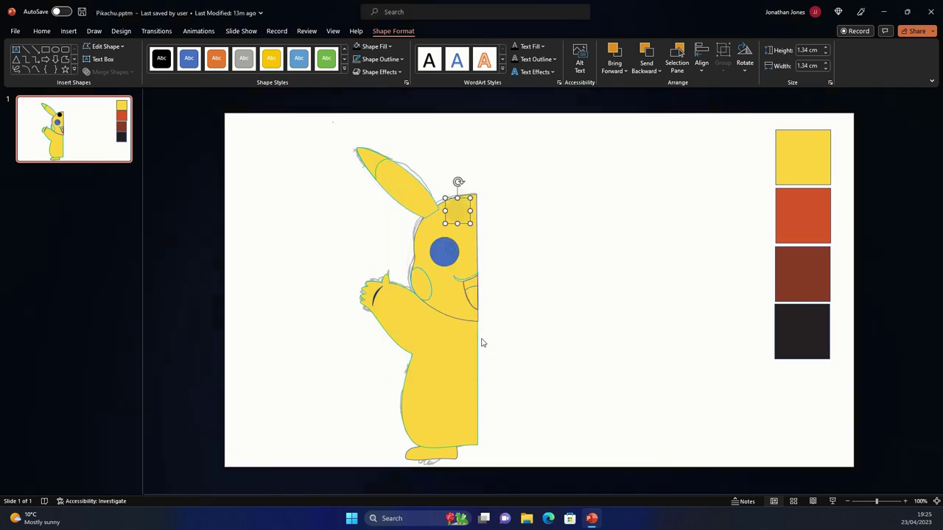
Fill the ear tip black from the swatch and group it with the ear
{"action": "left_click", "coordinate": [418, 209]}
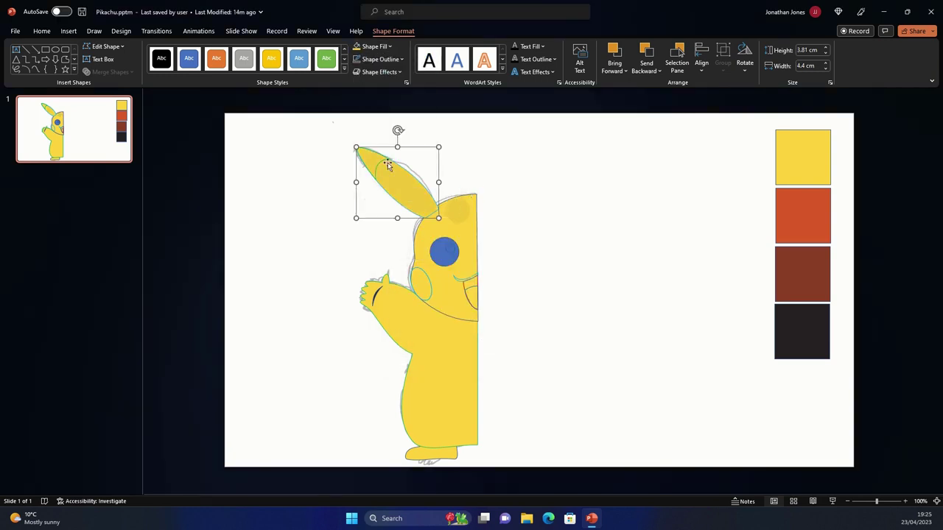
{"action": "left_click", "coordinate": [368, 160]}
{"action": "left_click", "coordinate": [375, 46]}
{"action": "left_click", "coordinate": [379, 210]}
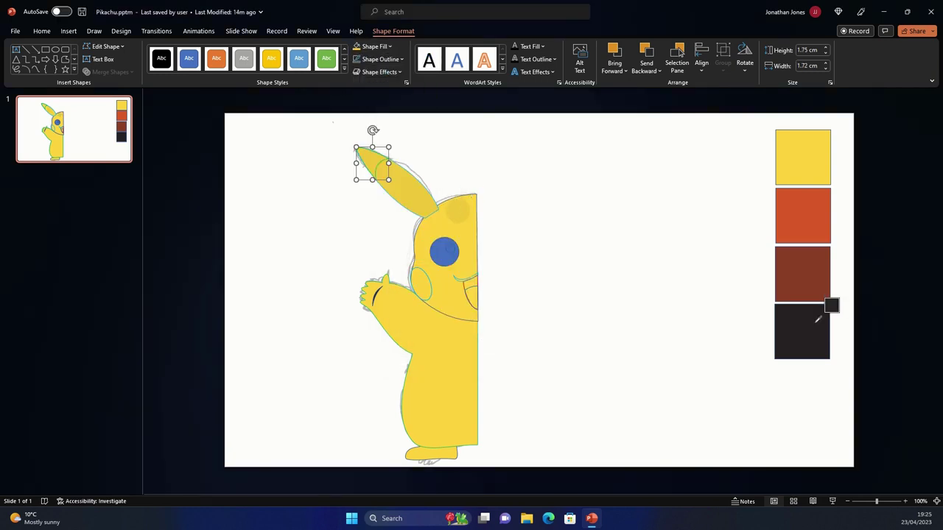
{"action": "left_click", "coordinate": [433, 207], "text": "shift"}
{"action": "left_click", "coordinate": [722, 65]}
{"action": "left_click", "coordinate": [732, 96]}
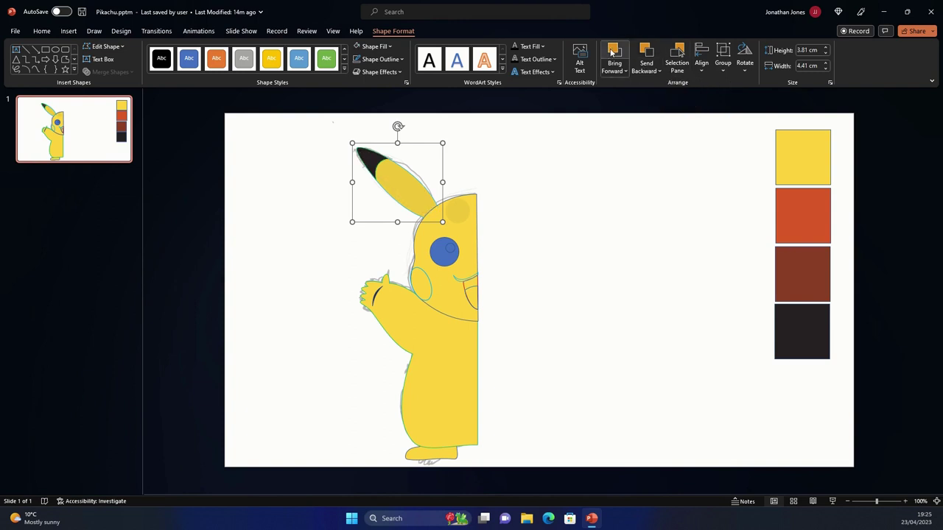
Fill the eye black with a white highlight and sample the cheek colour from the swatches
{"action": "left_click", "coordinate": [444, 255]}
{"action": "left_click", "coordinate": [357, 46]}
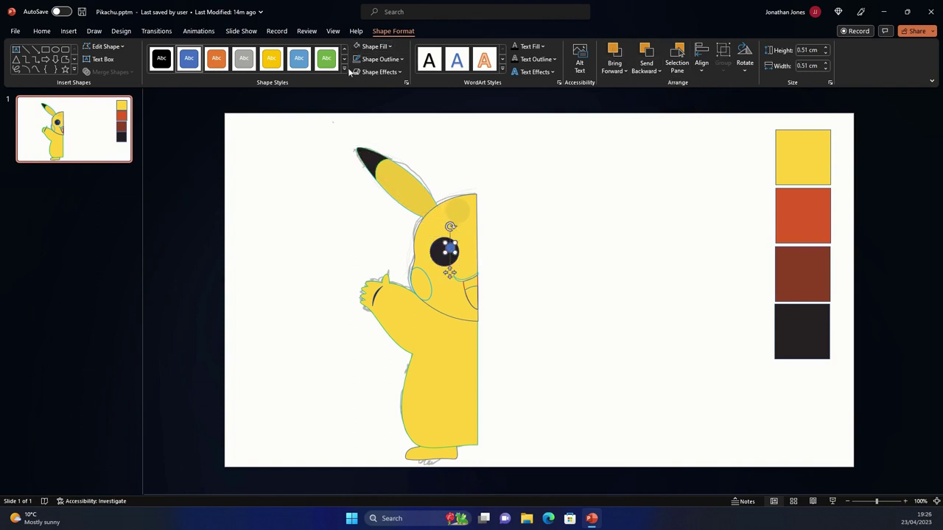
{"action": "left_click", "coordinate": [375, 47]}
{"action": "left_click", "coordinate": [355, 71]}
{"action": "left_click", "coordinate": [423, 284]}
{"action": "left_click", "coordinate": [375, 46]}
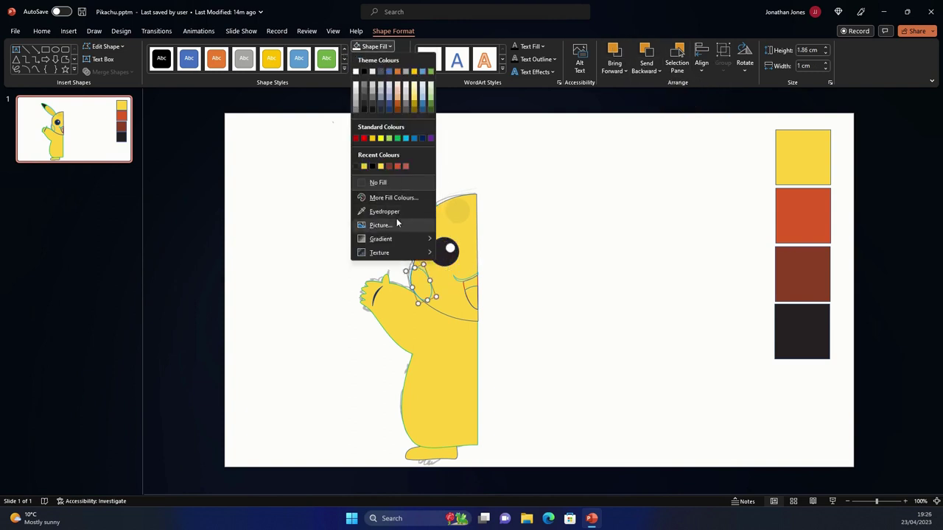
{"action": "left_click", "coordinate": [384, 212]}
Select the head and foot, leaving their fills unchanged
{"action": "left_click", "coordinate": [461, 215]}
{"action": "key", "text": "Escape"}
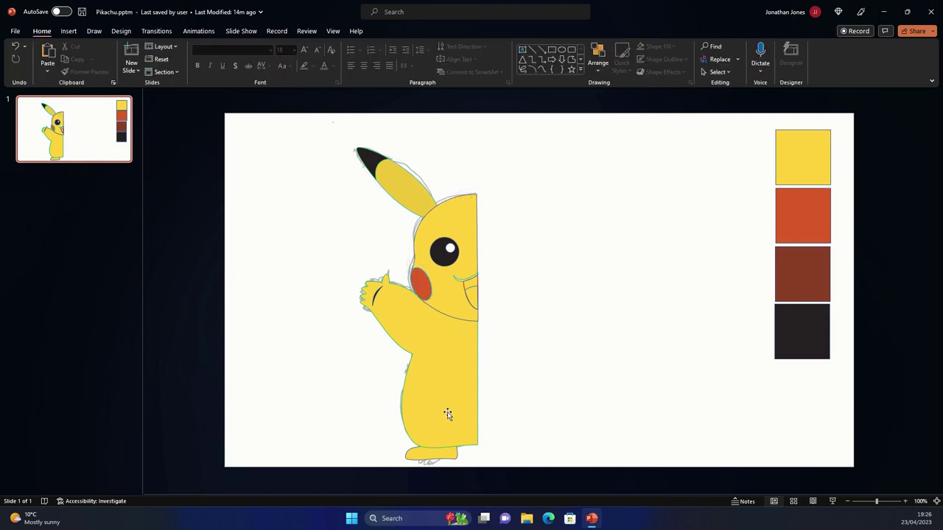
{"action": "left_click", "coordinate": [434, 453]}
{"action": "left_click", "coordinate": [375, 46]}
{"action": "key", "text": "Escape"}
{"action": "left_click", "coordinate": [337, 246]}
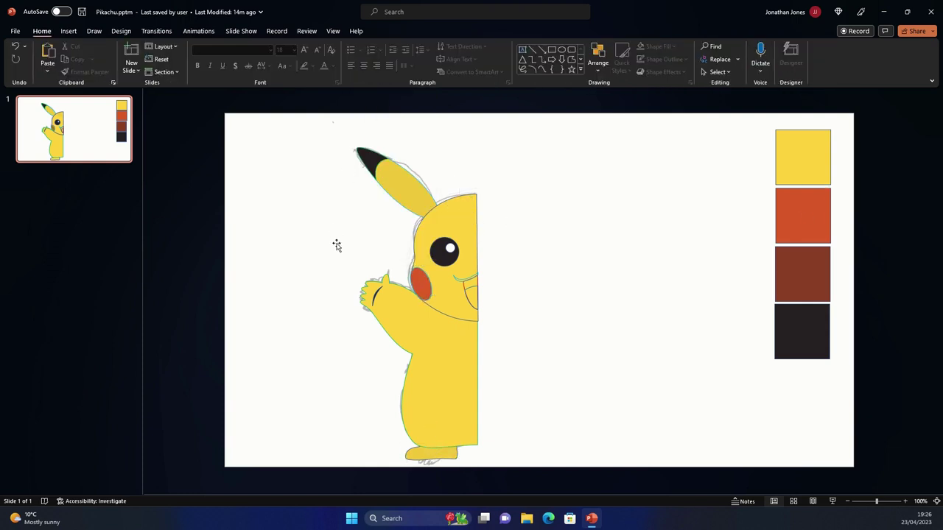
Colour the mouth dark red by darkening a custom fill colour
{"action": "left_click", "coordinate": [456, 281]}
{"action": "left_click", "coordinate": [375, 46]}
{"action": "left_click", "coordinate": [384, 211]}
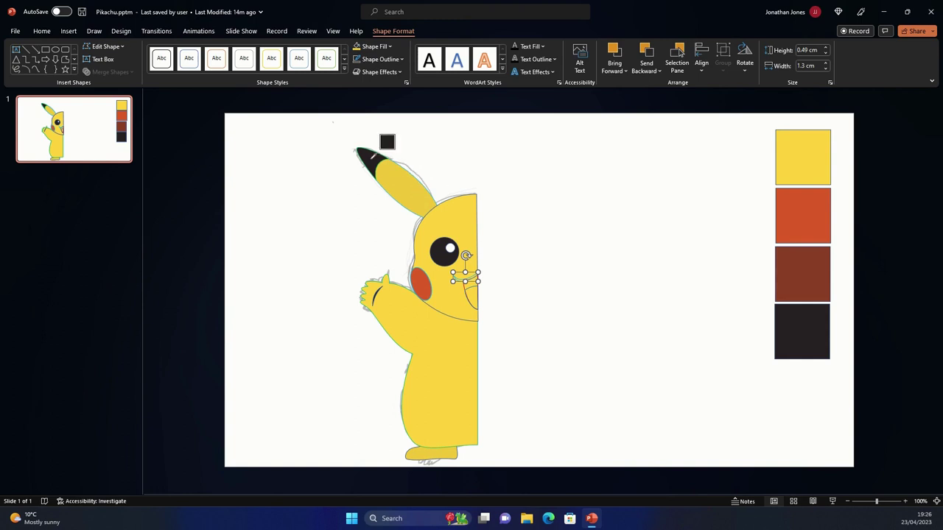
{"action": "left_click", "coordinate": [375, 46]}
{"action": "left_click", "coordinate": [383, 212]}
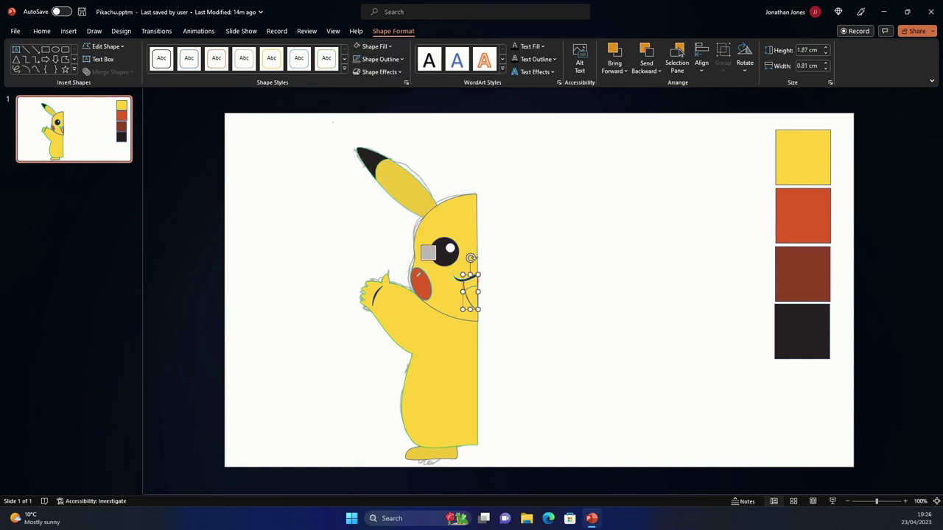
{"action": "scroll", "coordinate": [428, 291], "scroll_direction": "up", "scroll_amount": 5}
{"action": "left_click", "coordinate": [375, 47]}
{"action": "left_click", "coordinate": [401, 196]}
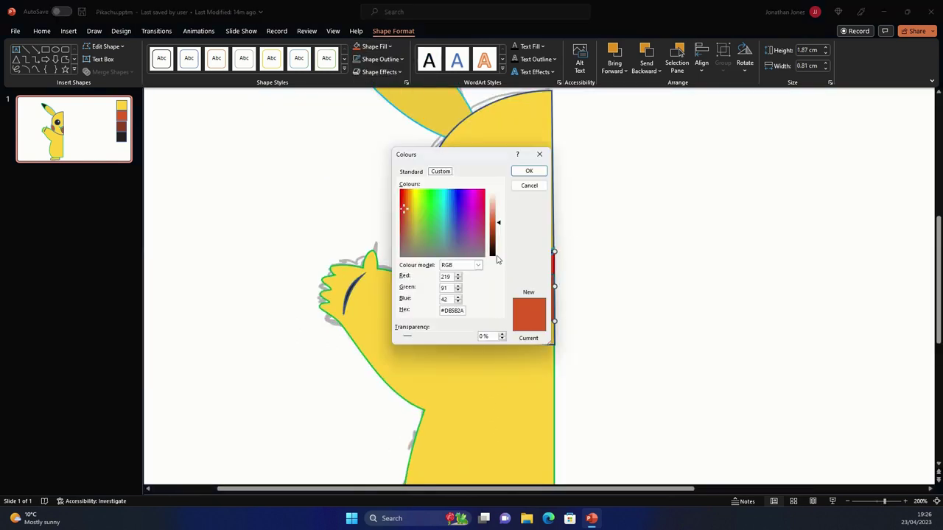
{"action": "left_click_drag", "start_coordinate": [497, 221], "coordinate": [497, 236]}
{"action": "left_click", "coordinate": [529, 171]}
Fill the tongue pink with 30% transparency
{"action": "left_click", "coordinate": [540, 294]}
{"action": "left_click", "coordinate": [375, 46]}
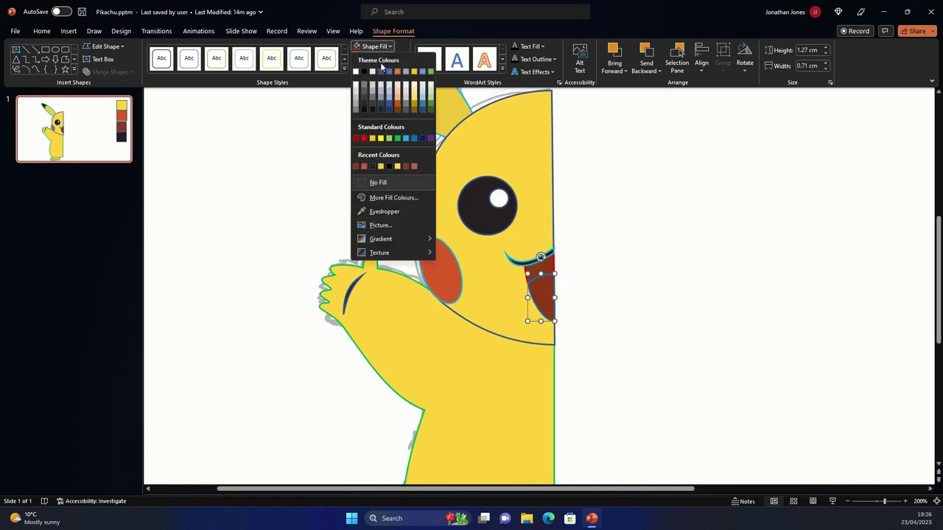
{"action": "left_click", "coordinate": [398, 197]}
{"action": "left_click", "coordinate": [457, 240]}
{"action": "left_click", "coordinate": [527, 172]}
{"action": "left_click", "coordinate": [374, 46]}
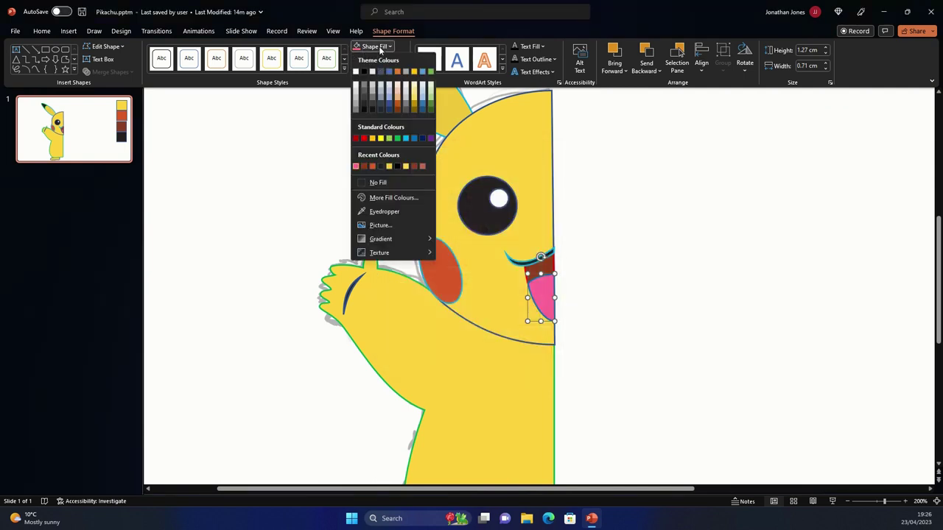
{"action": "left_click", "coordinate": [394, 198]}
{"action": "left_click", "coordinate": [456, 336]}
{"action": "left_click", "coordinate": [522, 171]}
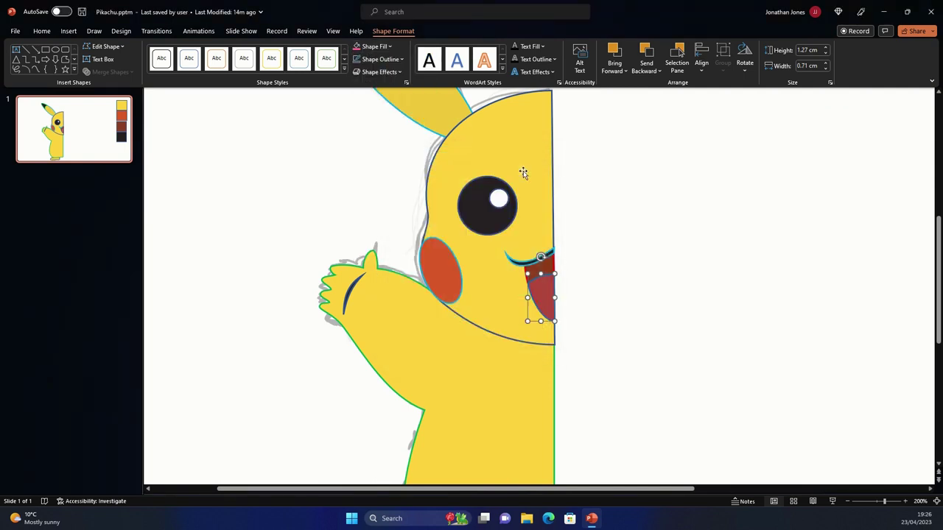
Uncrop the pencil sketch to show all of it and move it beside the colour swatches
{"action": "scroll", "coordinate": [542, 286], "scroll_direction": "down", "scroll_amount": 5}
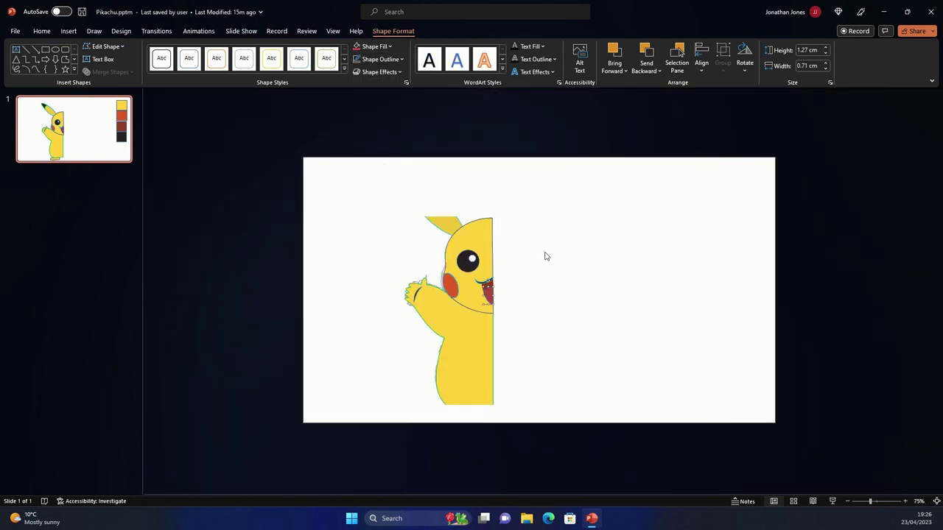
{"action": "left_click", "coordinate": [514, 313]}
{"action": "left_click_drag", "start_coordinate": [426, 255], "coordinate": [587, 242]}
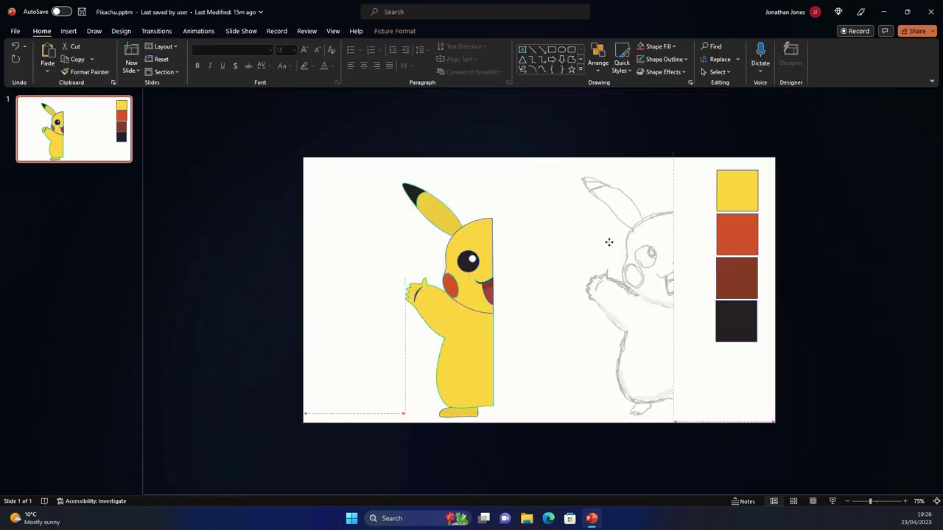
{"action": "left_click", "coordinate": [828, 53]}
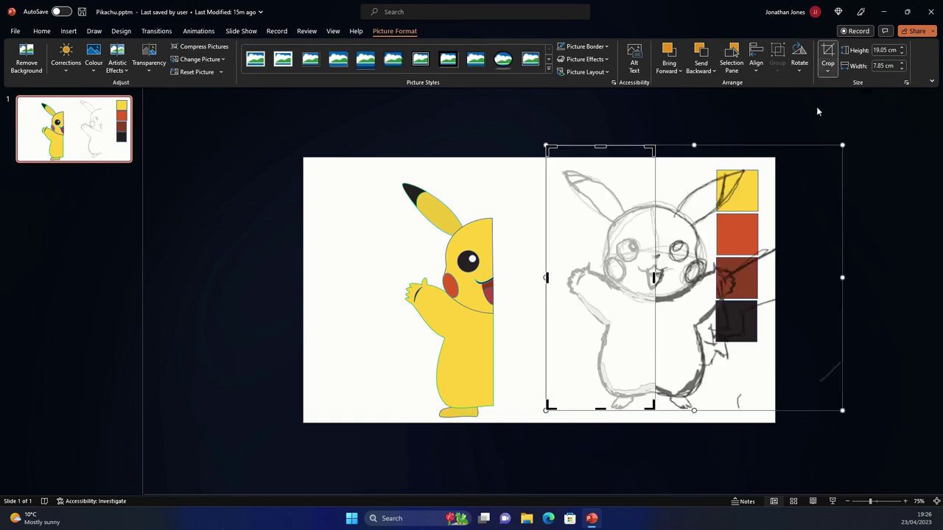
{"action": "left_click_drag", "start_coordinate": [654, 277], "coordinate": [817, 277]}
{"action": "left_click", "coordinate": [541, 277]}
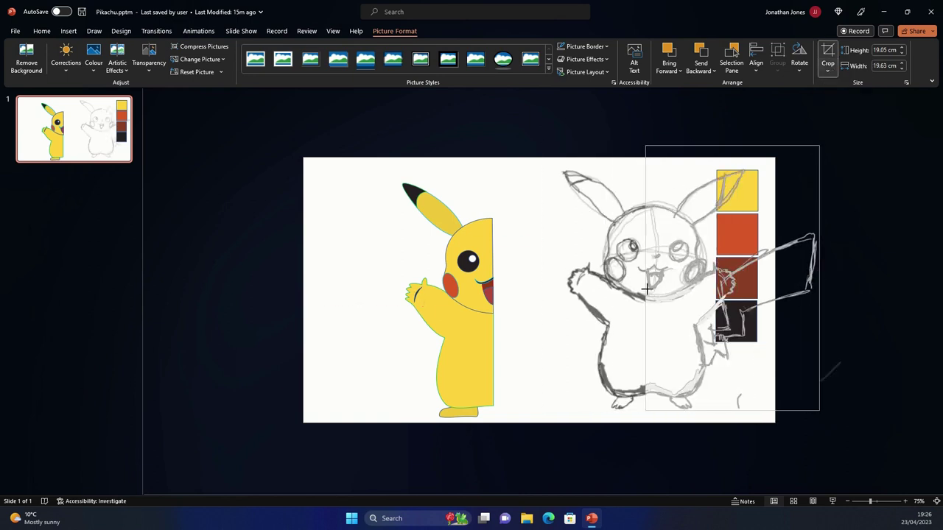
{"action": "left_click_drag", "start_coordinate": [641, 256], "coordinate": [700, 256]}
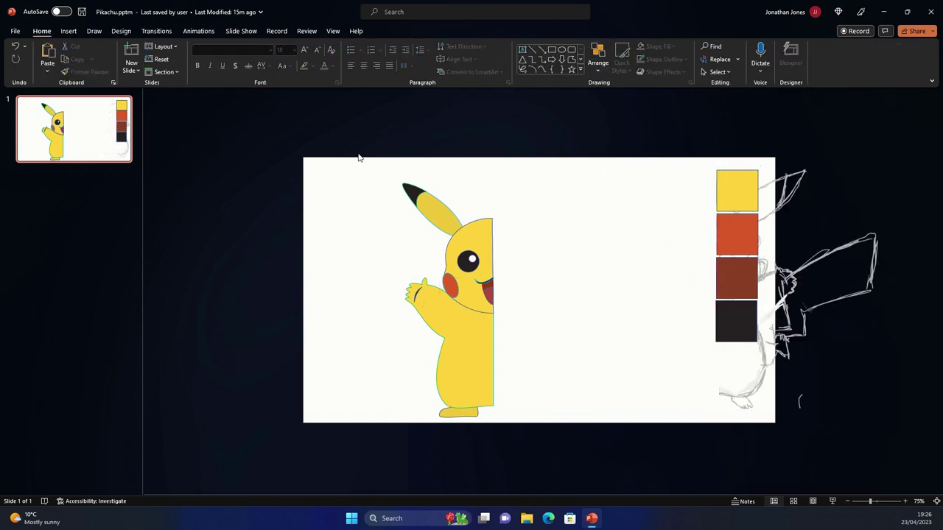
Group the half-Pikachu, duplicate it, flip the copy horizontally, and place it as the right half
{"action": "mouse_move", "coordinate": [358, 154]}
{"action": "left_mouse_down"}
{"action": "mouse_move", "coordinate": [509, 394]}
{"action": "mouse_move", "coordinate": [418, 374]}
{"action": "left_mouse_up"}
{"action": "left_click", "coordinate": [393, 31]}
{"action": "left_click", "coordinate": [723, 66]}
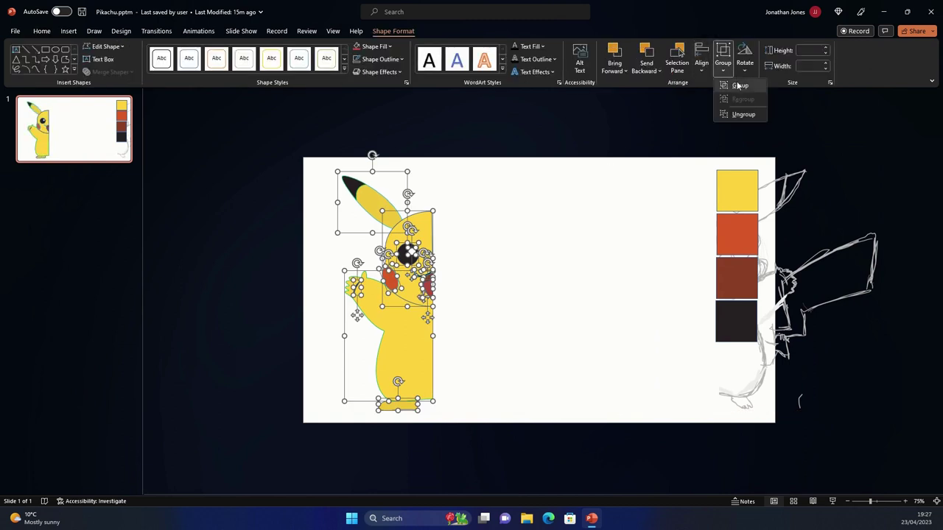
{"action": "left_click", "coordinate": [740, 84]}
{"action": "key", "text": "ctrl+c"}
{"action": "key", "text": "ctrl+v"}
{"action": "left_click", "coordinate": [743, 70]}
{"action": "left_click", "coordinate": [770, 147]}
{"action": "mouse_move", "coordinate": [383, 318]}
{"action": "left_mouse_down"}
{"action": "mouse_move", "coordinate": [472, 318]}
{"action": "mouse_move", "coordinate": [478, 331]}
{"action": "mouse_move", "coordinate": [538, 326]}
{"action": "left_mouse_up"}
Select both Pikachu halves and group them into one figure
{"action": "key", "text": "ctrl+a"}
{"action": "left_click", "coordinate": [701, 65]}
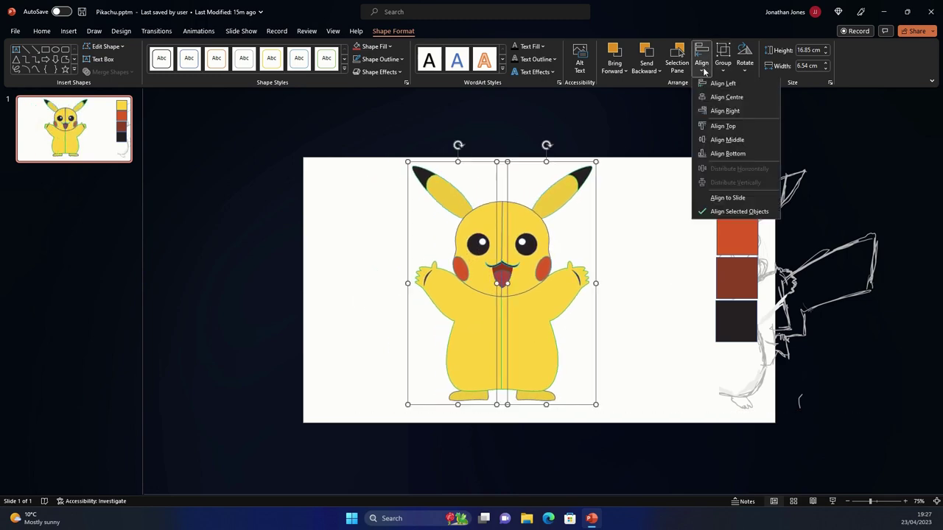
{"action": "key", "text": "Escape"}
{"action": "left_click", "coordinate": [723, 65]}
{"action": "left_click", "coordinate": [737, 89]}
{"action": "left_click", "coordinate": [375, 341]}
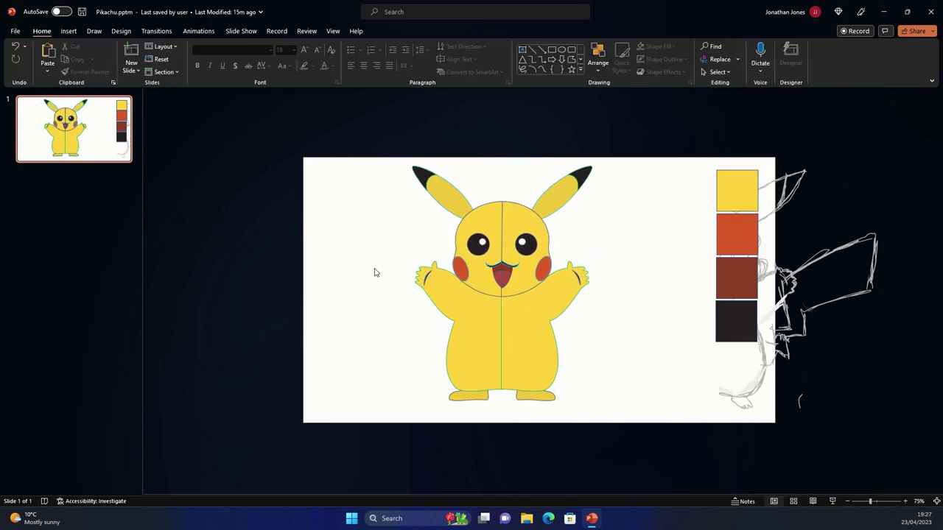
Group the body parts, narrow and nudge them into place, and send the body behind the head
{"action": "left_click_drag", "start_coordinate": [385, 258], "coordinate": [656, 426]}
{"action": "scroll", "coordinate": [547, 251], "scroll_direction": "up", "scroll_amount": 5}
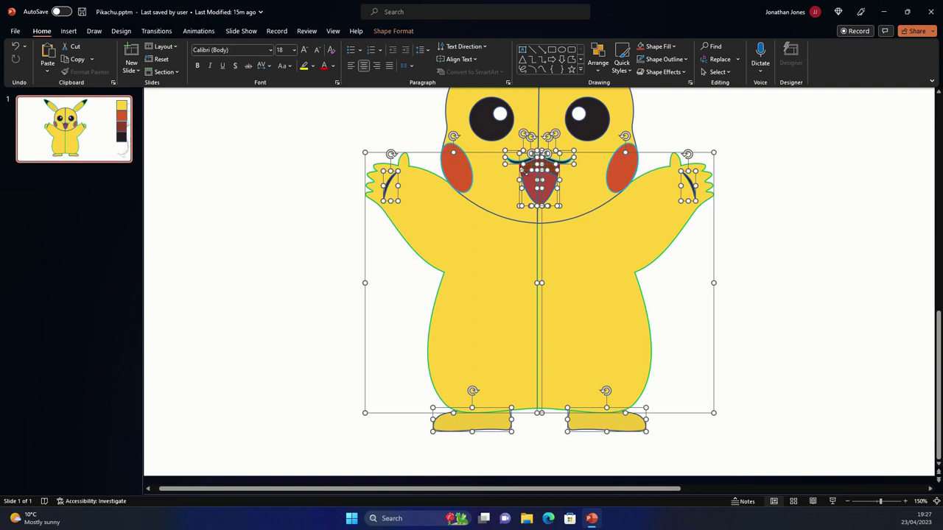
{"action": "scroll", "coordinate": [569, 211], "scroll_direction": "up", "scroll_amount": 10}
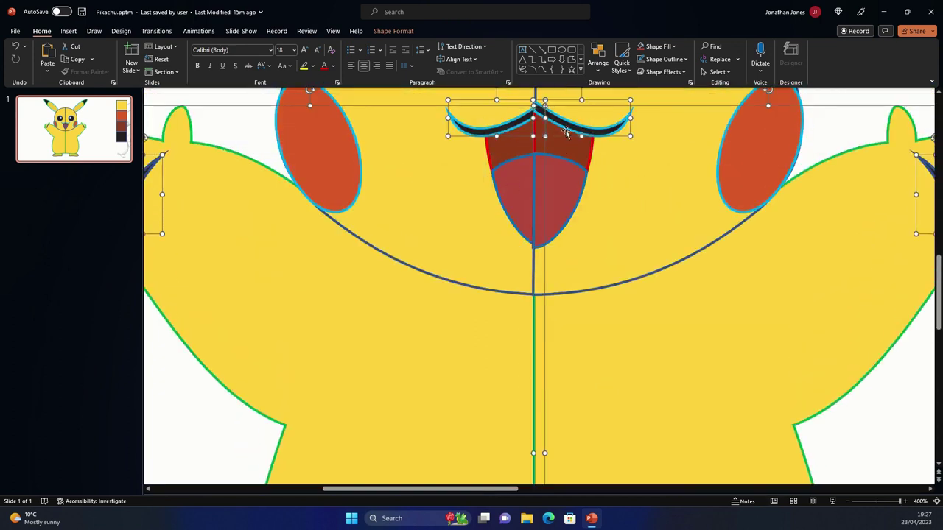
{"action": "scroll", "coordinate": [518, 255], "scroll_direction": "down", "scroll_amount": 10}
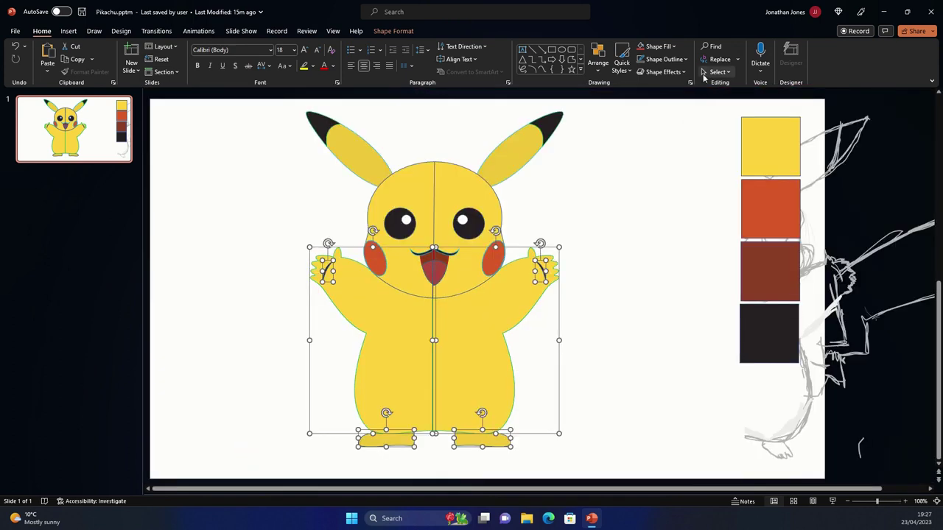
{"action": "left_click", "coordinate": [393, 31]}
{"action": "left_click", "coordinate": [722, 62]}
{"action": "left_click", "coordinate": [733, 87]}
{"action": "left_click_drag", "start_coordinate": [564, 343], "coordinate": [545, 346]}
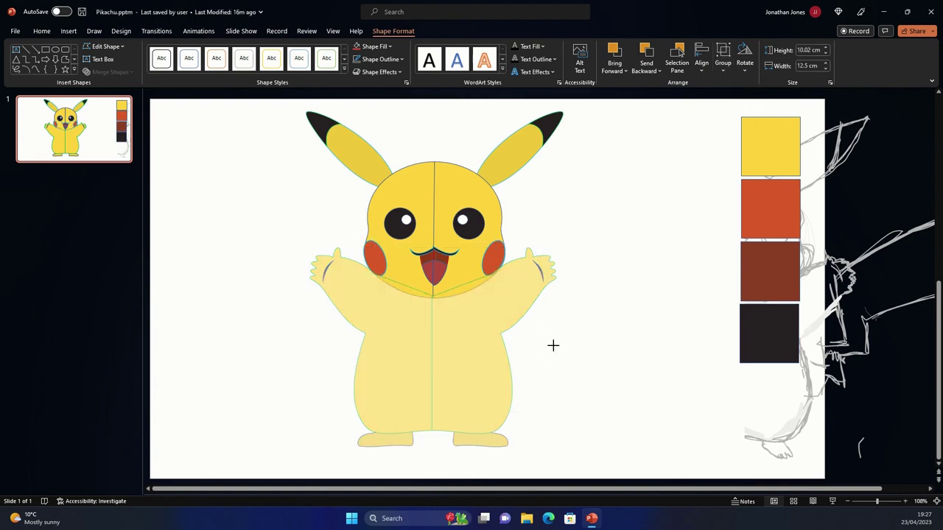
{"action": "mouse_move", "coordinate": [489, 360]}
{"action": "left_mouse_down"}
{"action": "mouse_move", "coordinate": [498, 359]}
{"action": "mouse_move", "coordinate": [465, 356]}
{"action": "left_mouse_up"}
{"action": "left_click", "coordinate": [646, 59]}
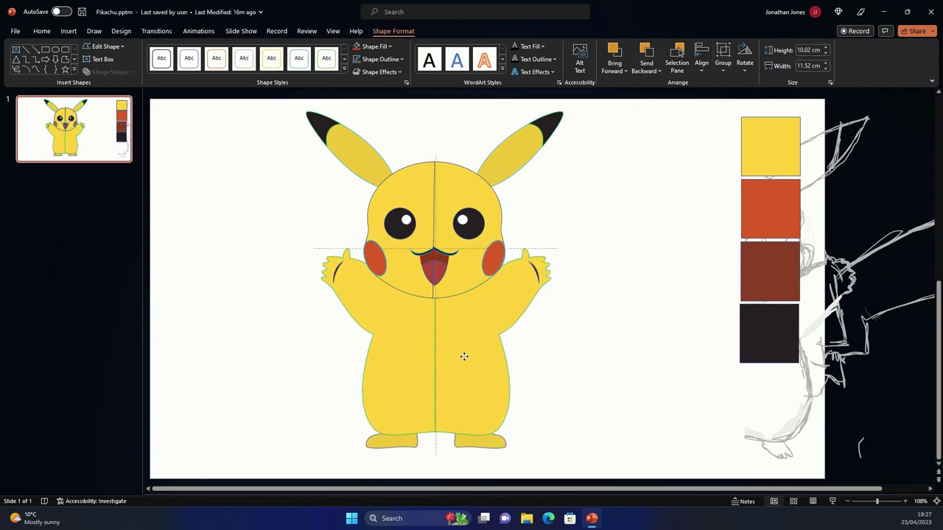
{"action": "scroll", "coordinate": [483, 340], "scroll_direction": "up", "scroll_amount": 10}
{"action": "scroll", "coordinate": [483, 340], "scroll_direction": "down", "scroll_amount": 3}
Re-paste the mustache curve and position it over the mouth
{"action": "scroll", "coordinate": [567, 191], "scroll_direction": "down", "scroll_amount": 15}
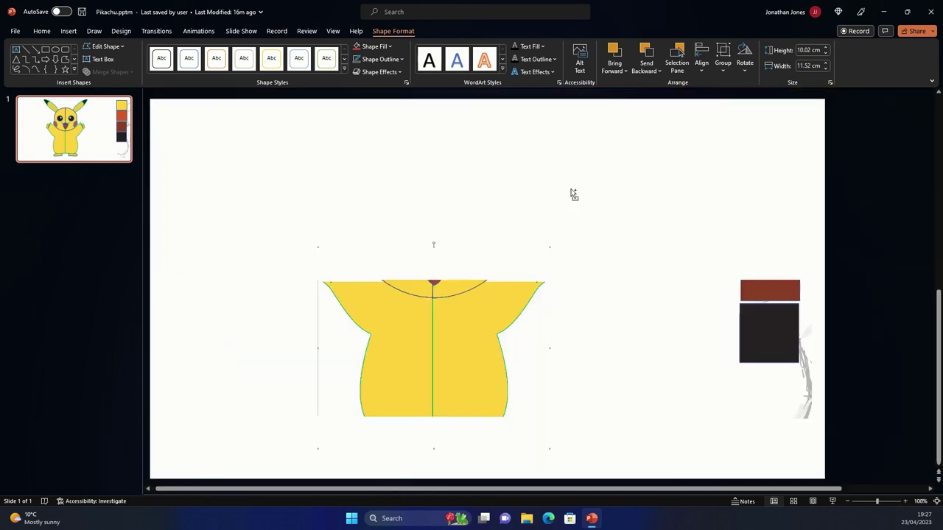
{"action": "left_click", "coordinate": [541, 285]}
{"action": "scroll", "coordinate": [516, 273], "scroll_direction": "up", "scroll_amount": 5}
{"action": "scroll", "coordinate": [441, 361], "scroll_direction": "up", "scroll_amount": 7}
{"action": "left_click", "coordinate": [435, 366]}
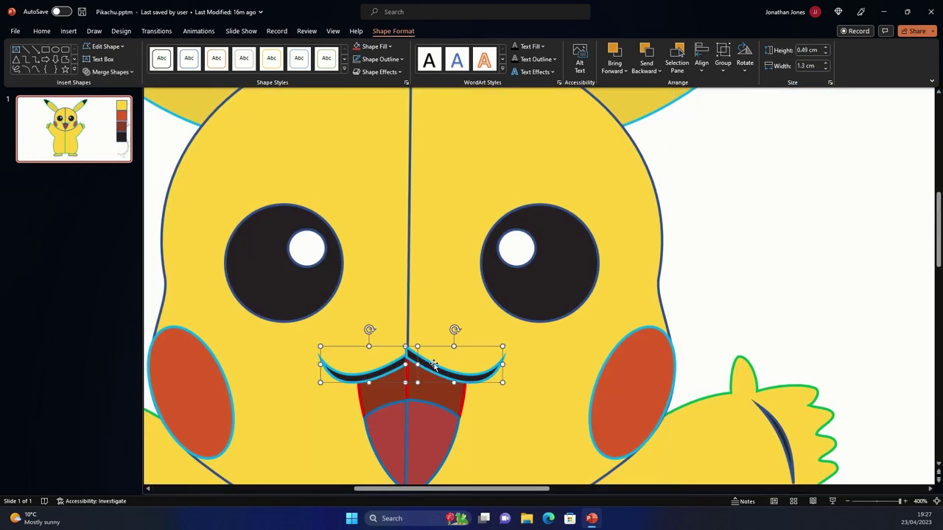
{"action": "key", "text": "ctrl+z"}
{"action": "key", "text": "ctrl+z"}
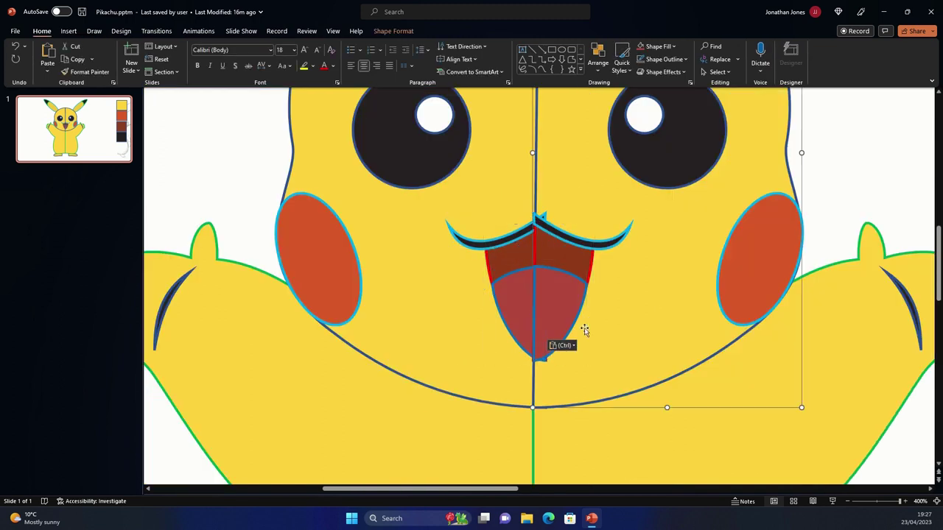
{"action": "key", "text": "ctrl+z"}
{"action": "key", "text": "ctrl+z"}
{"action": "key", "text": "ctrl+v"}
{"action": "left_click_drag", "start_coordinate": [488, 234], "coordinate": [488, 240]}
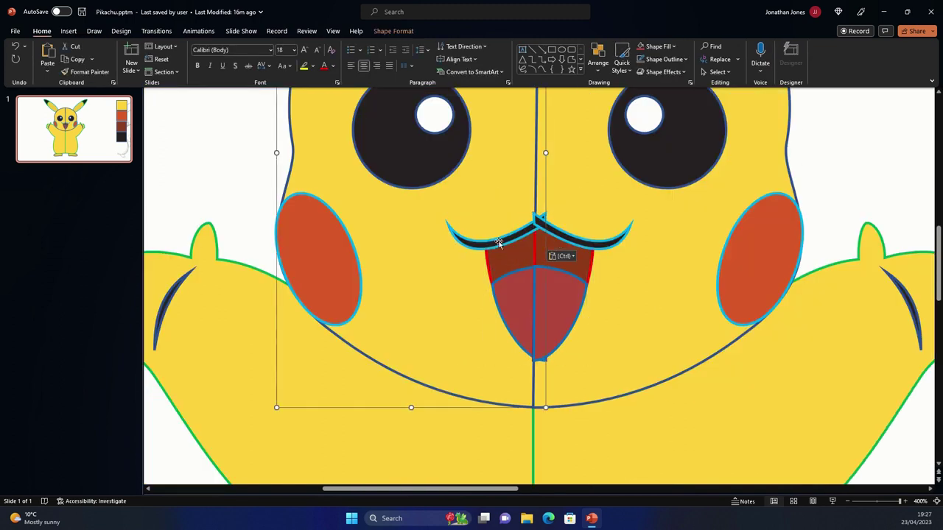
{"action": "left_click", "coordinate": [582, 234]}
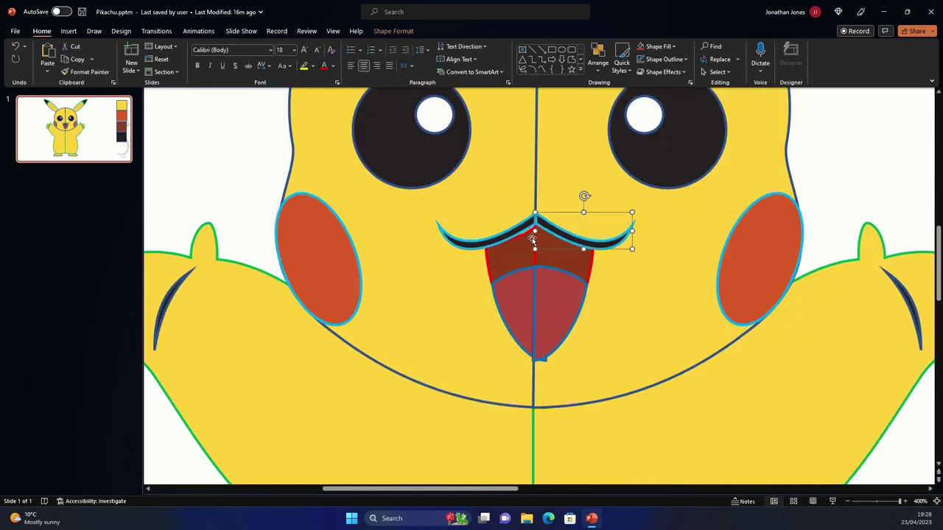
Edit the left mouth shape's points, shifting it slightly up and left
{"action": "left_click", "coordinate": [516, 309]}
{"action": "left_click", "coordinate": [106, 47]}
{"action": "left_click", "coordinate": [111, 78]}
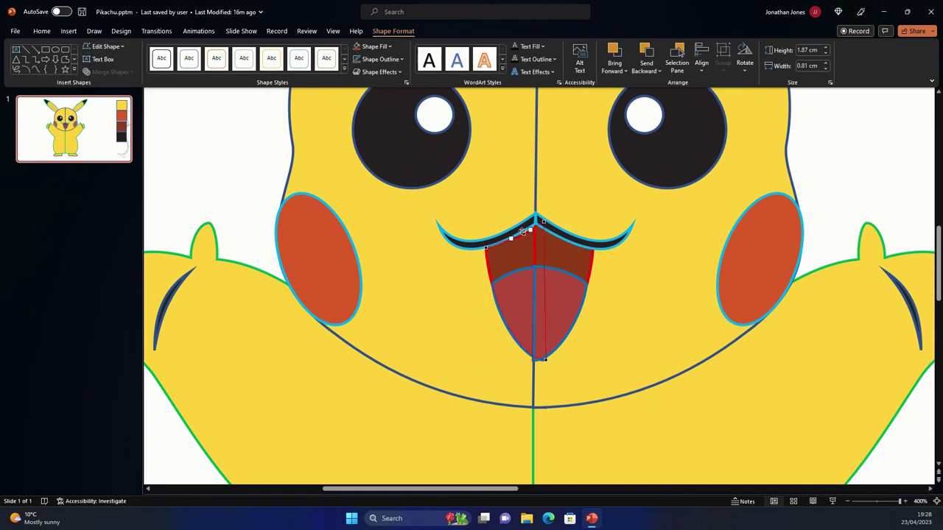
{"action": "left_click_drag", "start_coordinate": [505, 277], "coordinate": [500, 268]}
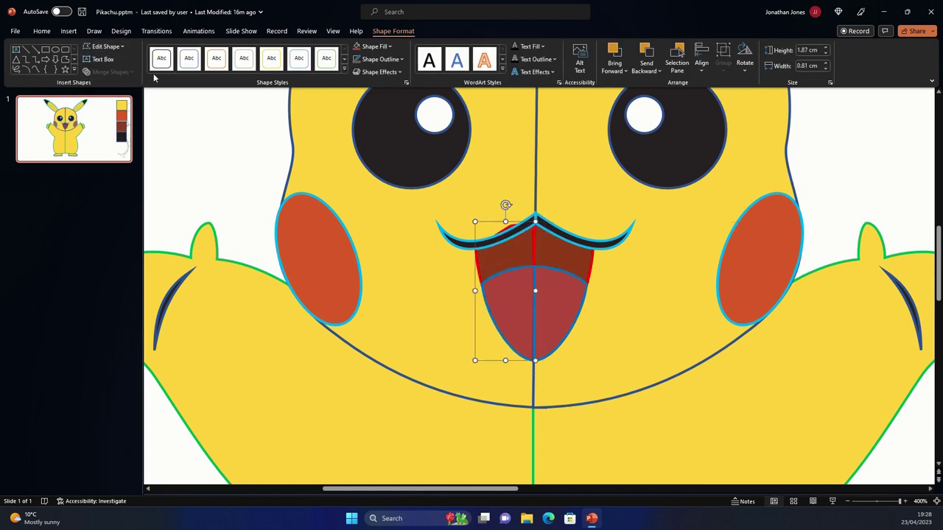
{"action": "left_click", "coordinate": [459, 225]}
{"action": "left_click", "coordinate": [548, 325]}
{"action": "left_click", "coordinate": [508, 266], "text": "shift"}
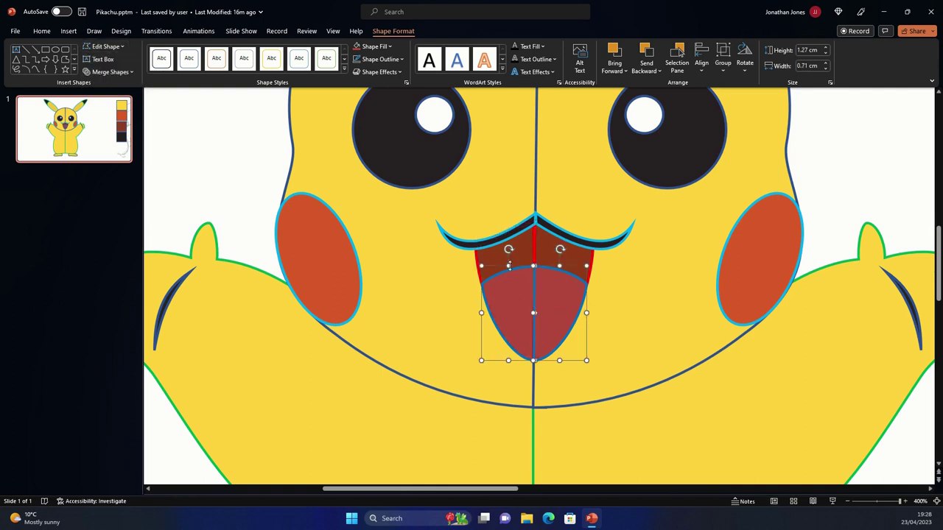
{"action": "left_click", "coordinate": [673, 310]}
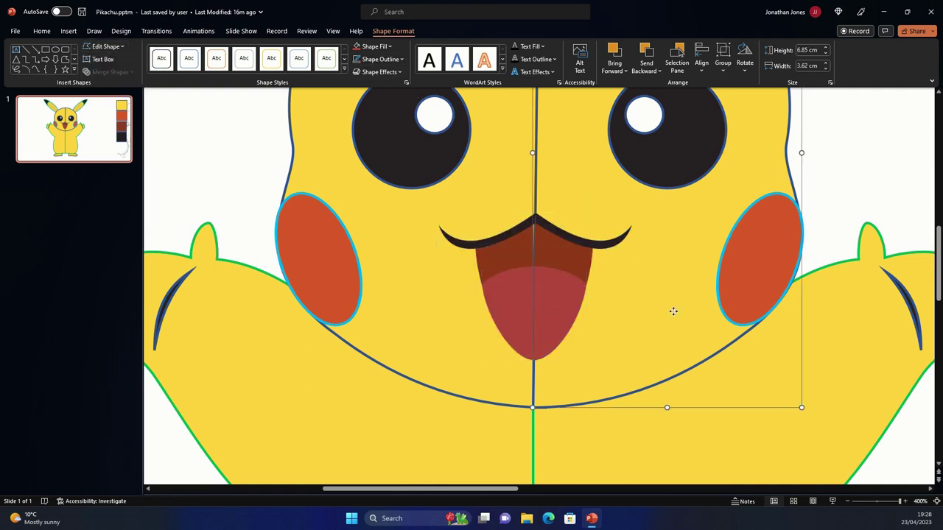
{"action": "key", "text": "Escape"}
Check the tongue's layering options and reshape the left tongue half with Edit Points
{"action": "left_click", "coordinate": [533, 346]}
{"action": "left_click", "coordinate": [626, 71]}
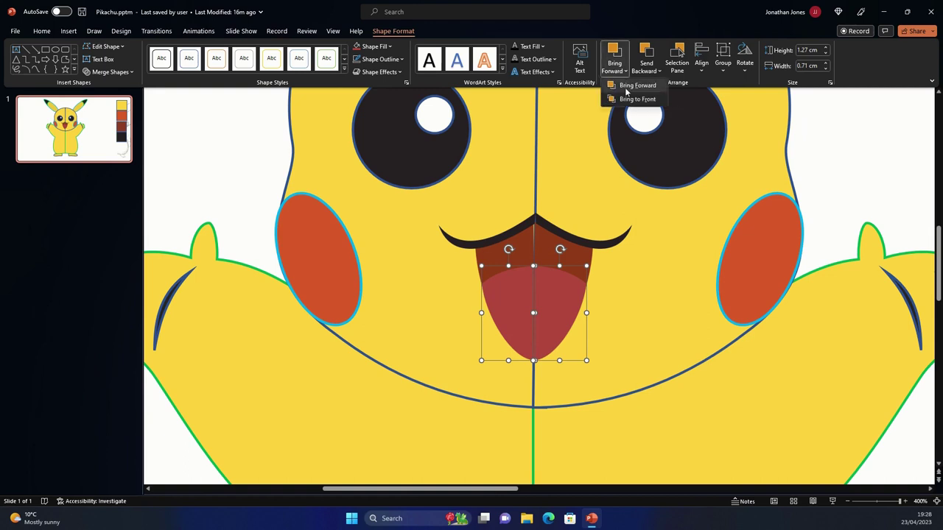
{"action": "key", "text": "Escape"}
{"action": "key", "text": "Escape"}
{"action": "left_click", "coordinate": [532, 299]}
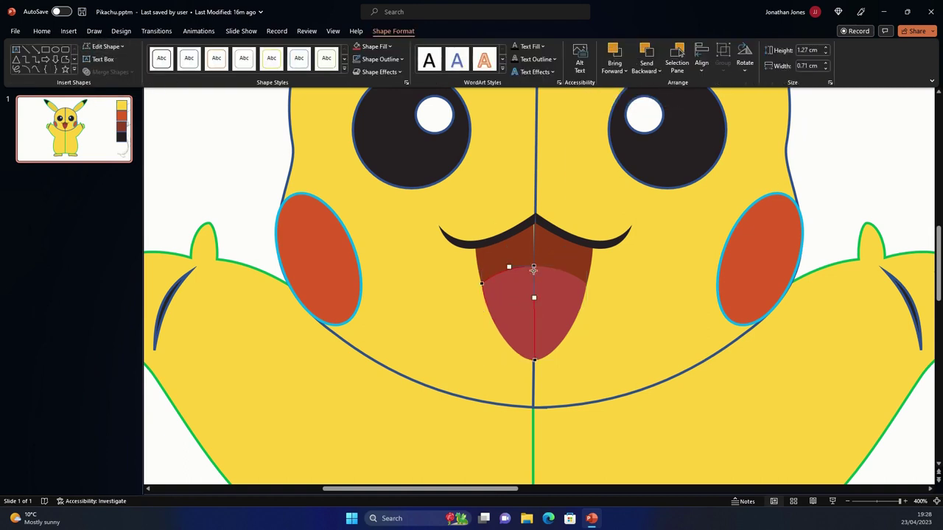
{"action": "left_click", "coordinate": [519, 246]}
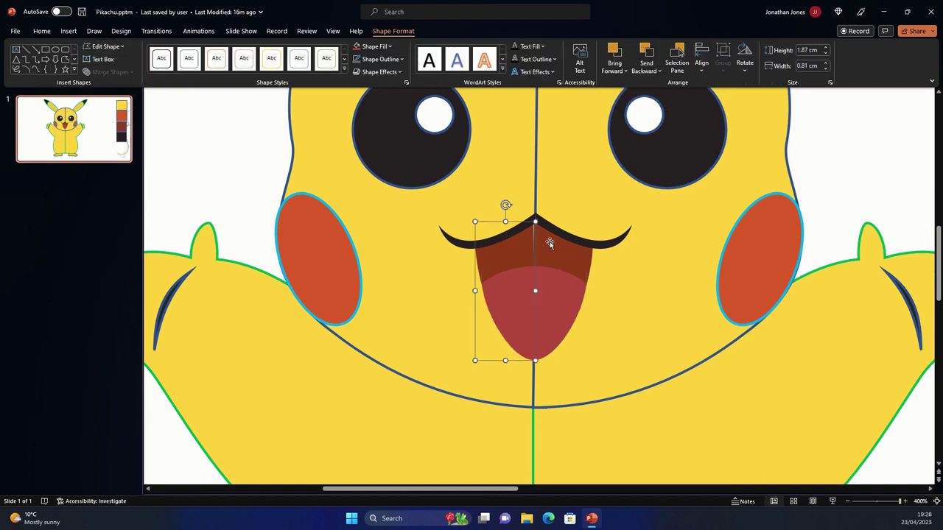
{"action": "left_click", "coordinate": [550, 242], "text": "shift"}
{"action": "left_click", "coordinate": [519, 246]}
{"action": "left_click", "coordinate": [105, 46]}
{"action": "left_click", "coordinate": [111, 73]}
{"action": "left_click", "coordinate": [534, 223]}
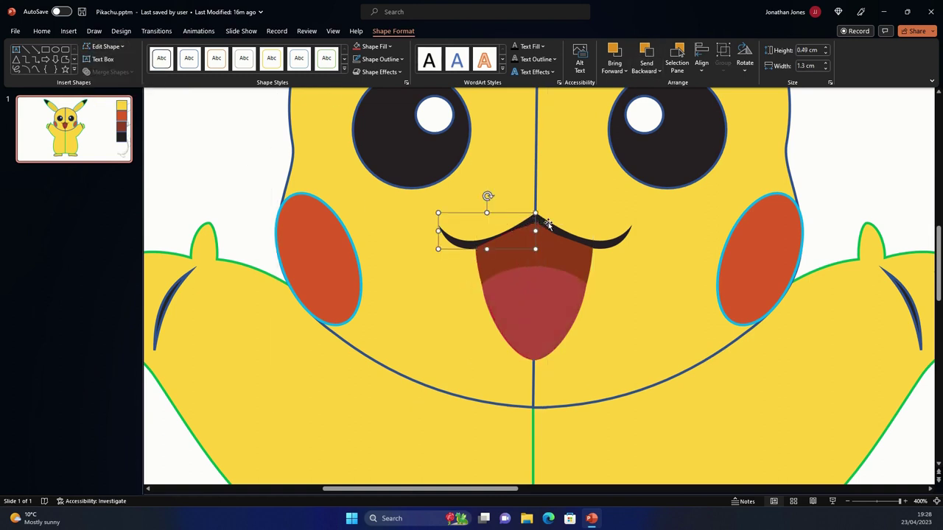
Edit the points of the right and left mustache halves so they meet at the centre
{"action": "left_click", "coordinate": [537, 223]}
{"action": "left_click", "coordinate": [537, 223]}
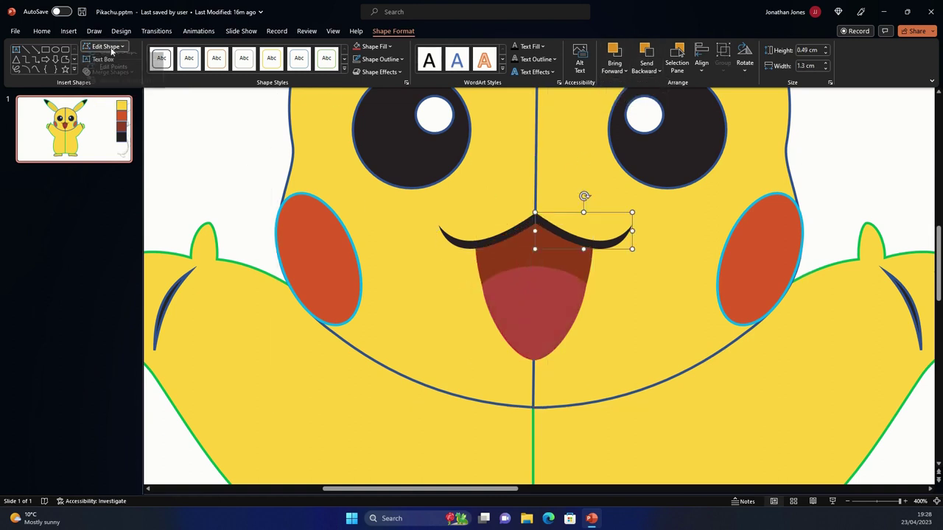
{"action": "left_click", "coordinate": [105, 47]}
{"action": "left_click", "coordinate": [111, 73]}
{"action": "left_click", "coordinate": [653, 301]}
{"action": "left_click", "coordinate": [523, 229]}
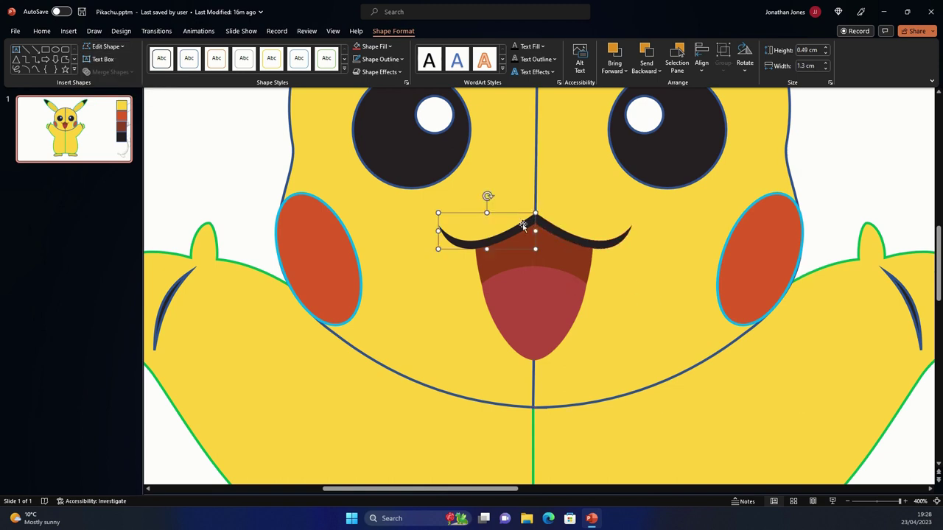
{"action": "left_click", "coordinate": [106, 47]}
{"action": "left_click", "coordinate": [111, 73]}
{"action": "left_click", "coordinate": [534, 219]}
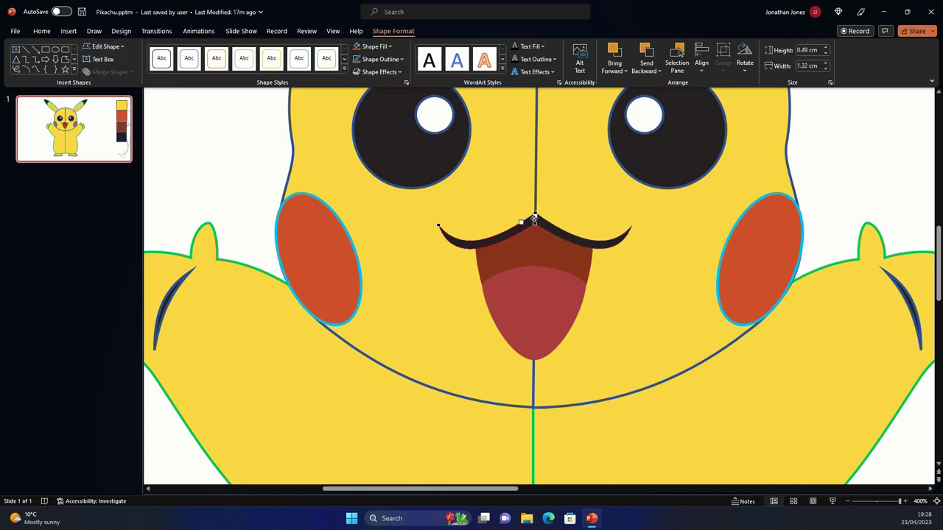
{"action": "left_click", "coordinate": [557, 217]}
Group the mustache and tongue into one centred mouth object
{"action": "scroll", "coordinate": [538, 215], "scroll_direction": "up", "scroll_amount": 3}
{"action": "left_click", "coordinate": [518, 213], "text": "shift"}
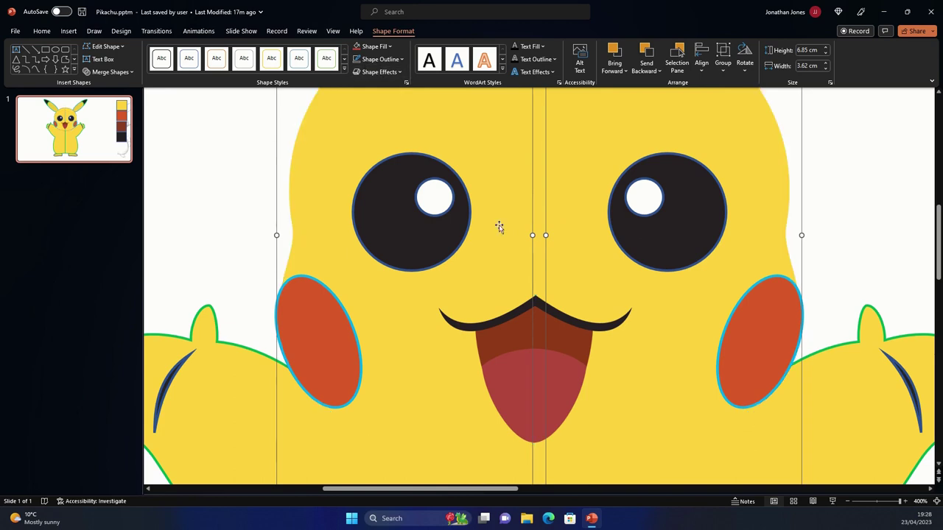
{"action": "scroll", "coordinate": [555, 339], "scroll_direction": "down", "scroll_amount": 10}
{"action": "left_click", "coordinate": [625, 243]}
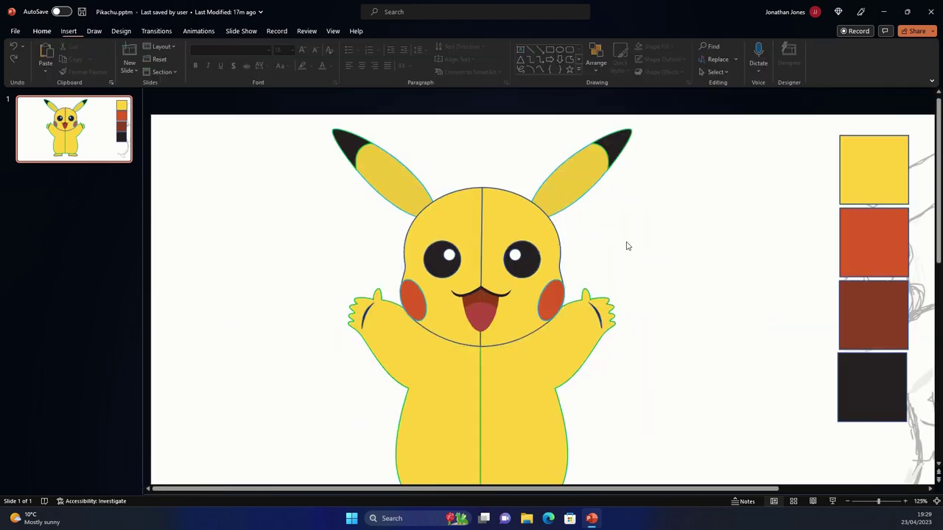
{"action": "left_click", "coordinate": [448, 300]}
{"action": "scroll", "coordinate": [449, 300], "scroll_direction": "up", "scroll_amount": 8}
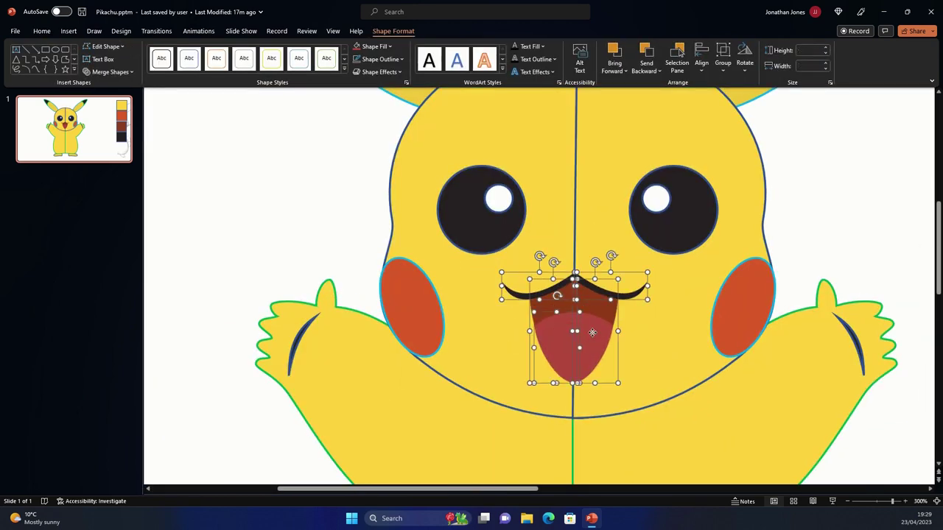
{"action": "left_click", "coordinate": [723, 62]}
{"action": "left_click", "coordinate": [736, 93]}
{"action": "left_click_drag", "start_coordinate": [585, 311], "coordinate": [604, 313]}
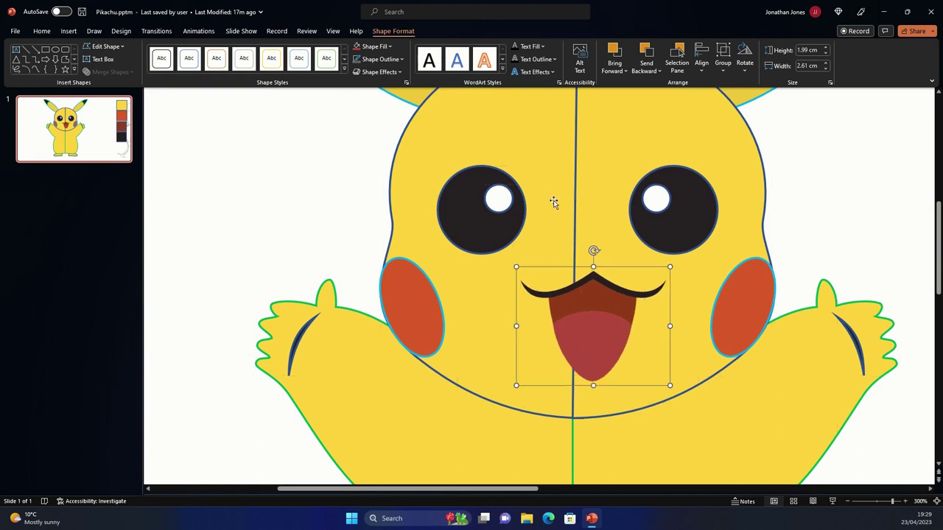
{"action": "key", "text": "ctrl+z"}
Check the head halves' grouping options, then select the left eye and its white highlight
{"action": "left_click", "coordinate": [602, 199], "text": "shift"}
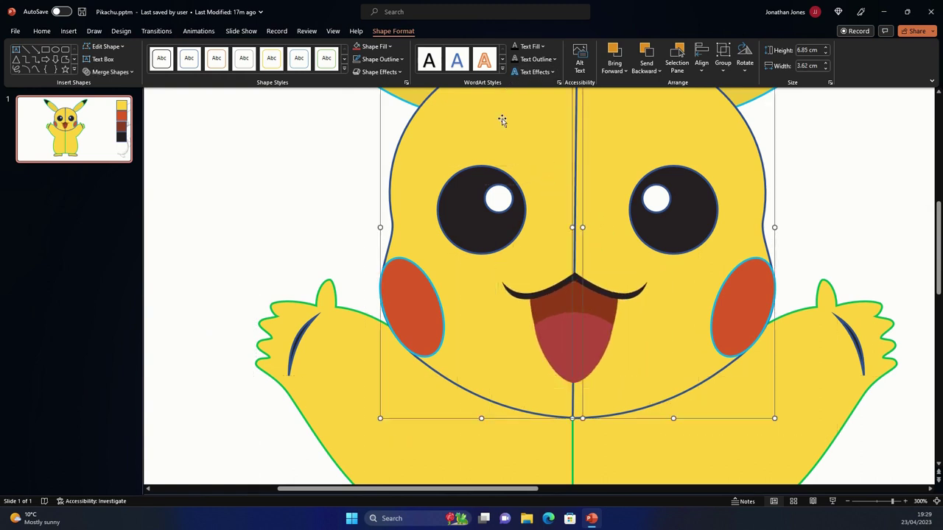
{"action": "left_click", "coordinate": [722, 63]}
{"action": "left_click", "coordinate": [551, 208]}
{"action": "left_click", "coordinate": [499, 199]}
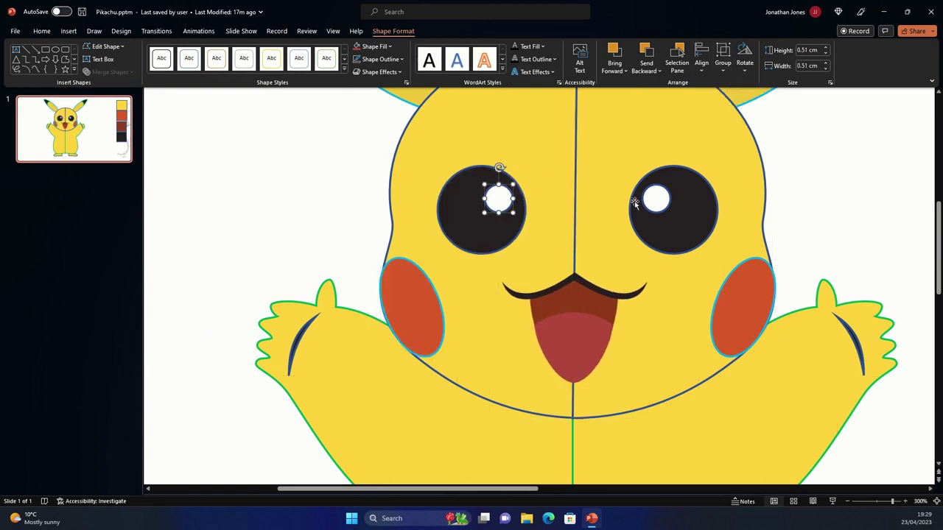
{"action": "left_click", "coordinate": [480, 231], "text": "shift"}
Group the two eyes, the two cheeks, and the two head halves into separate objects
{"action": "scroll", "coordinate": [480, 230], "scroll_direction": "down", "scroll_amount": 5, "text": "ctrl"}
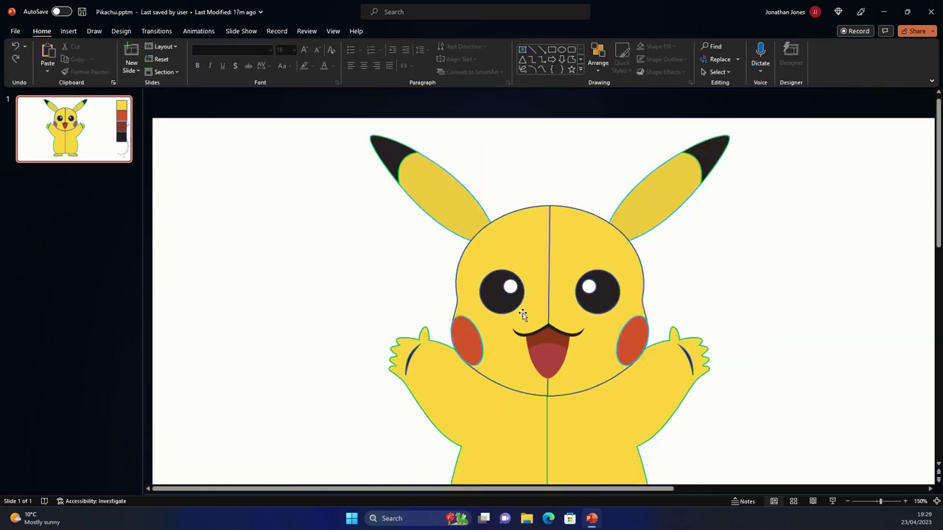
{"action": "left_click", "coordinate": [721, 65]}
{"action": "left_click", "coordinate": [720, 90]}
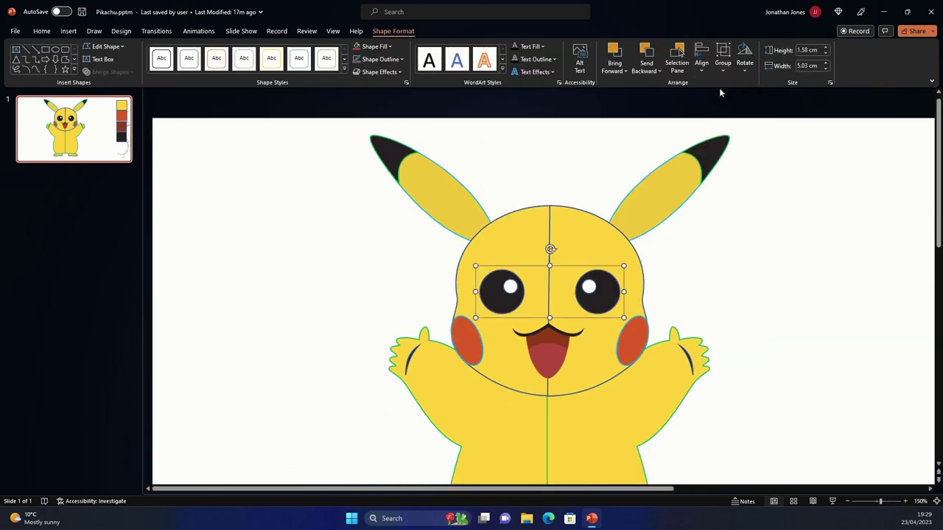
{"action": "left_click", "coordinate": [632, 335]}
{"action": "left_click", "coordinate": [466, 342], "text": "shift"}
{"action": "left_click", "coordinate": [723, 62]}
{"action": "left_click", "coordinate": [720, 90]}
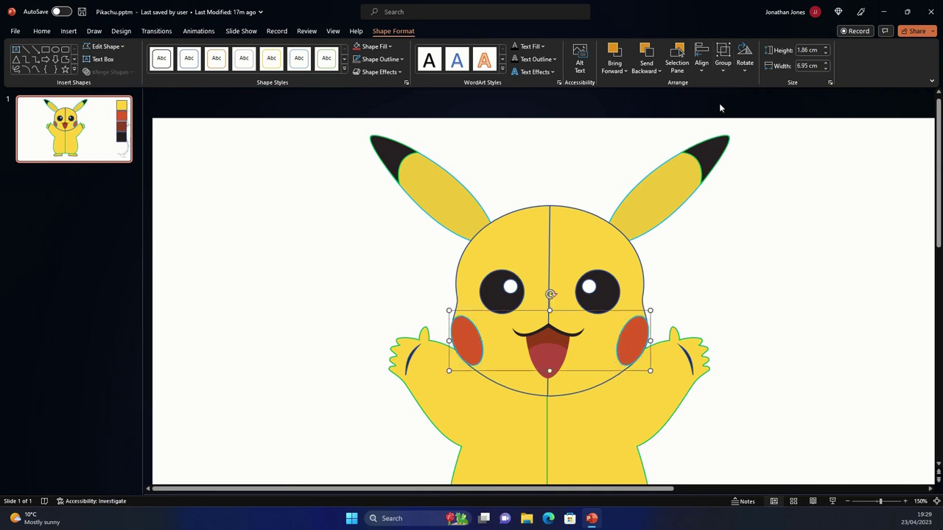
{"action": "left_click", "coordinate": [598, 236]}
{"action": "left_click", "coordinate": [509, 241], "text": "shift"}
{"action": "left_click", "coordinate": [723, 63]}
{"action": "left_click", "coordinate": [720, 89]}
Group both ears with their black tips and centre all face groups horizontally
{"action": "left_click", "coordinate": [437, 190]}
{"action": "left_click", "coordinate": [396, 156], "text": "shift"}
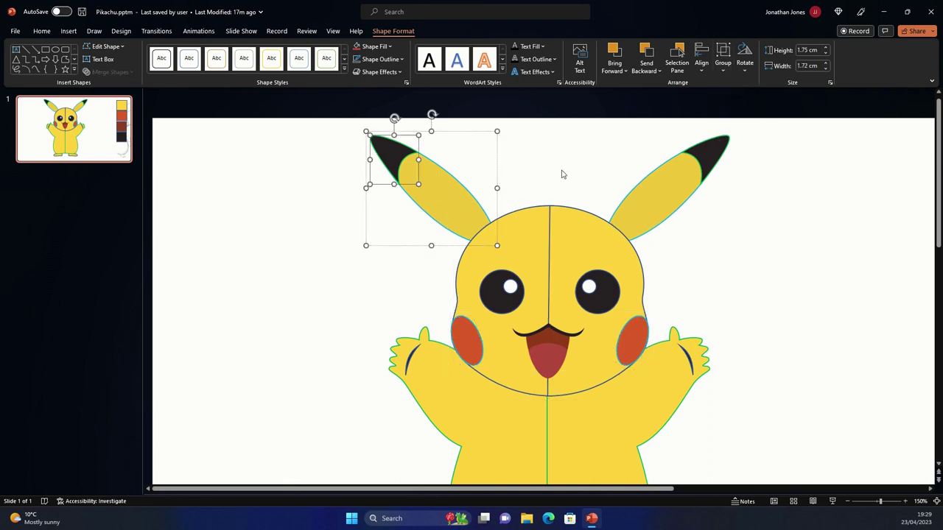
{"action": "left_click", "coordinate": [655, 179], "text": "shift"}
{"action": "left_click", "coordinate": [722, 63]}
{"action": "left_click", "coordinate": [720, 90]}
{"action": "left_click", "coordinate": [597, 291], "text": "shift"}
{"action": "left_click", "coordinate": [632, 343], "text": "shift"}
{"action": "left_click", "coordinate": [548, 357], "text": "shift"}
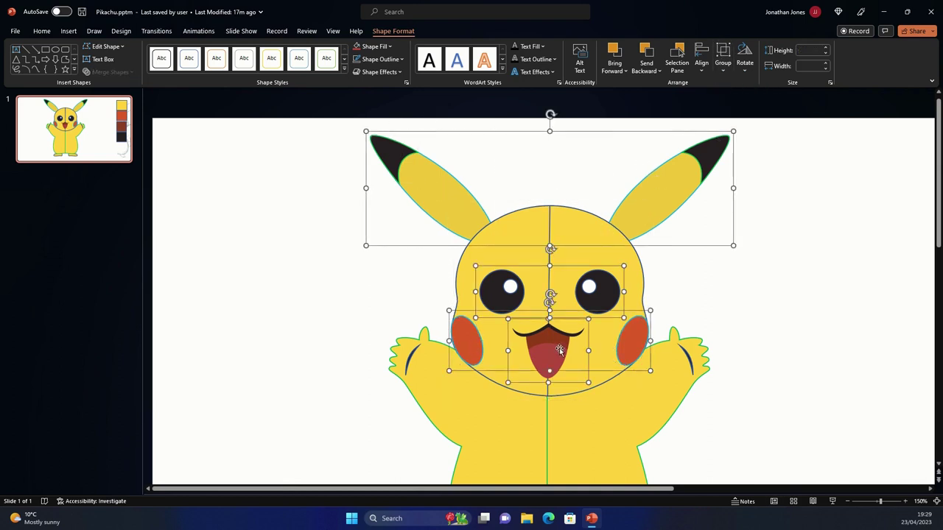
{"action": "left_click", "coordinate": [701, 63]}
{"action": "left_click", "coordinate": [726, 96]}
{"action": "left_click", "coordinate": [709, 213]}
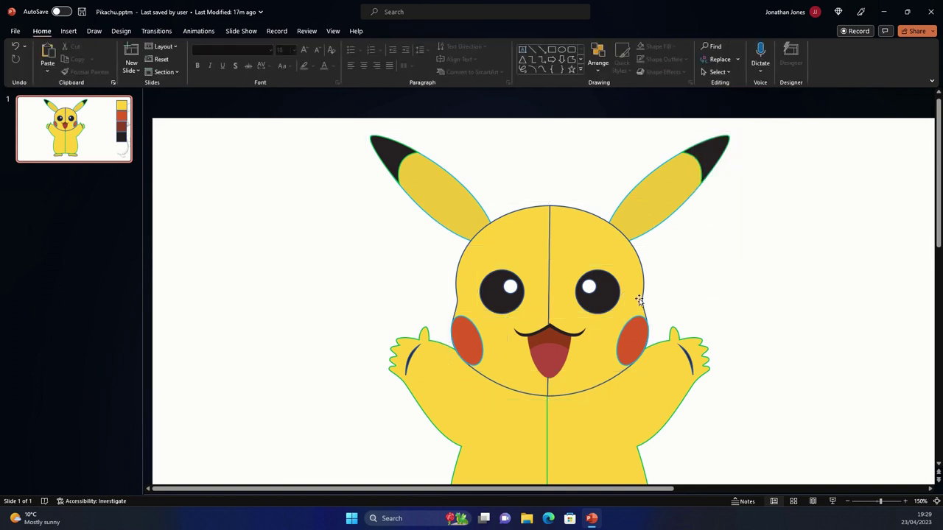
Try removing outlines from the head, ears and cheeks, then restore them
{"action": "left_click", "coordinate": [544, 274]}
{"action": "left_click", "coordinate": [637, 235], "text": "shift"}
{"action": "left_click", "coordinate": [626, 355], "text": "shift"}
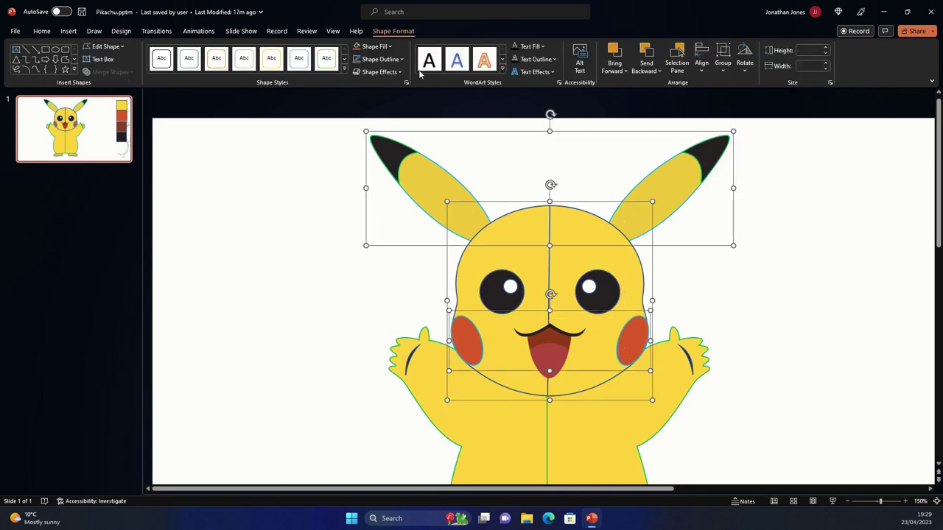
{"action": "left_click", "coordinate": [357, 59]}
{"action": "key", "text": "ctrl+z"}
{"action": "left_click", "coordinate": [712, 341]}
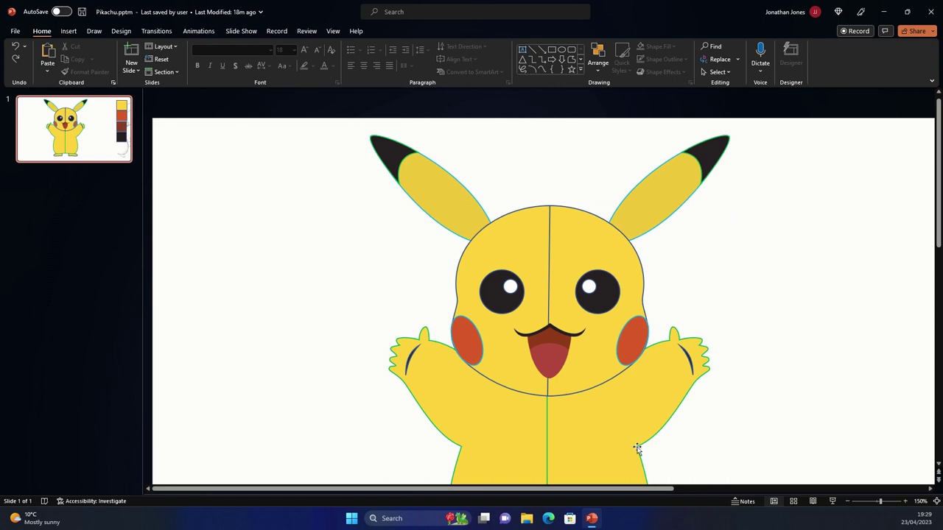
{"action": "scroll", "coordinate": [638, 448], "scroll_direction": "down", "scroll_amount": 1}
{"action": "scroll", "coordinate": [547, 395], "scroll_direction": "down", "scroll_amount": 2}
{"action": "scroll", "coordinate": [575, 410], "scroll_direction": "up", "scroll_amount": 2}
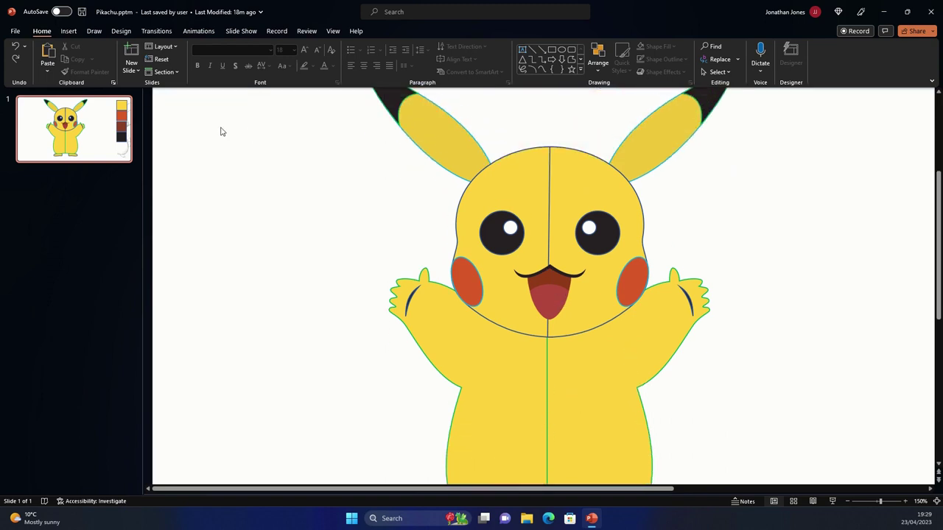
Draw a small oval nose and fill it with the dark eye colour via Eyedropper
{"action": "left_click", "coordinate": [68, 31]}
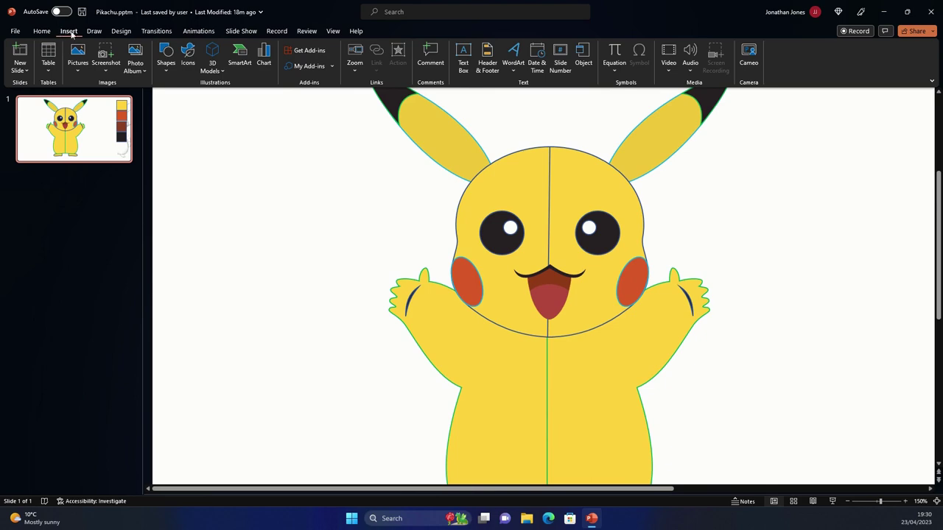
{"action": "left_click", "coordinate": [165, 55]}
{"action": "left_click", "coordinate": [163, 135]}
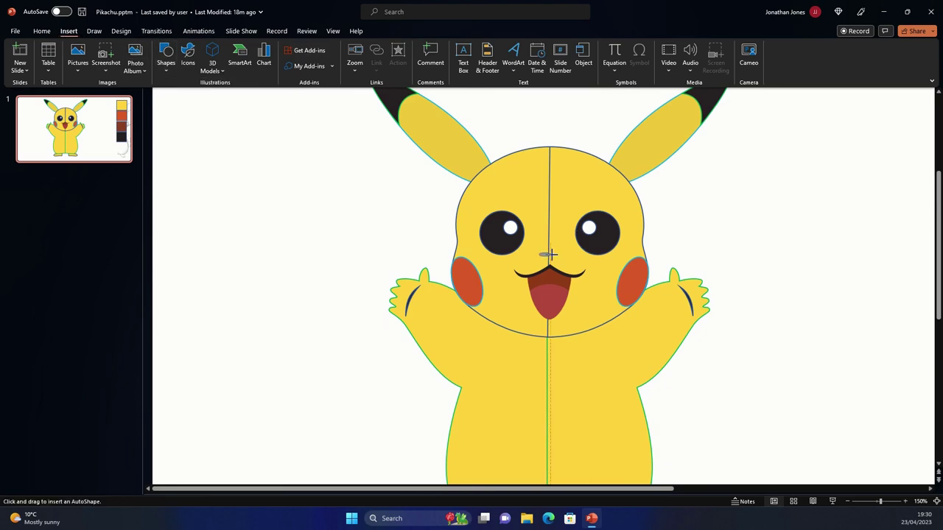
{"action": "left_click_drag", "start_coordinate": [551, 254], "coordinate": [552, 256]}
{"action": "scroll", "coordinate": [549, 280], "scroll_direction": "up", "scroll_amount": 5, "text": "ctrl"}
{"action": "left_click", "coordinate": [376, 46]}
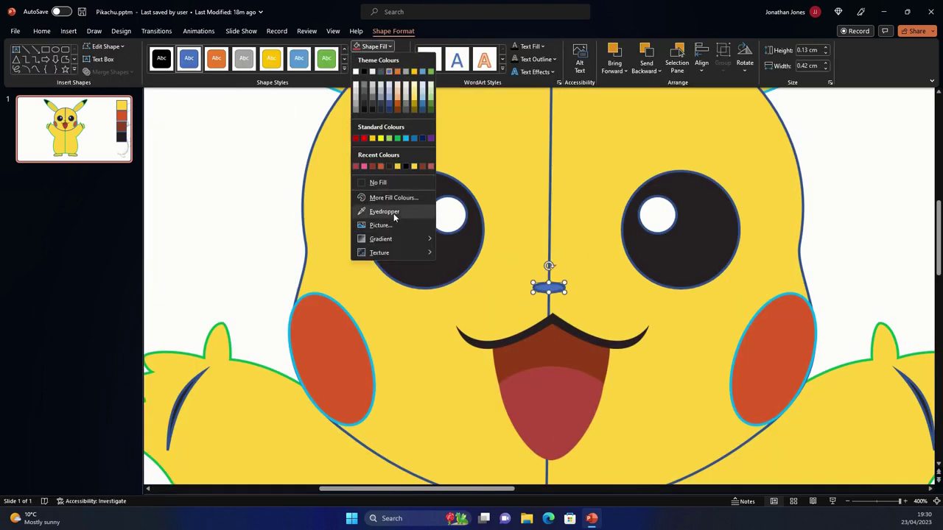
{"action": "left_click", "coordinate": [383, 211]}
{"action": "left_click", "coordinate": [463, 247]}
Centre the nose horizontally over the mouth group
{"action": "left_click", "coordinate": [562, 330], "text": "shift"}
{"action": "left_click", "coordinate": [701, 62]}
{"action": "left_click", "coordinate": [726, 97]}
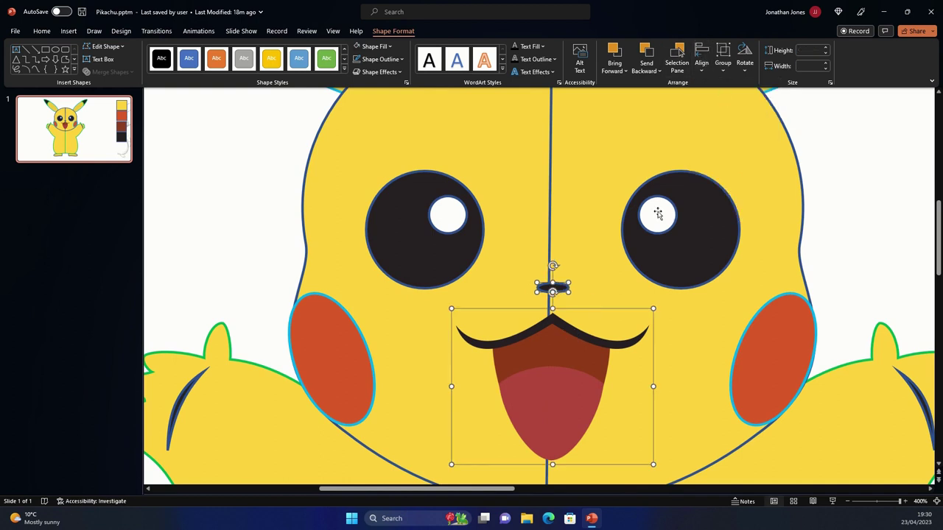
{"action": "scroll", "coordinate": [626, 225], "scroll_direction": "down", "scroll_amount": 10, "text": "ctrl"}
{"action": "left_click", "coordinate": [599, 236]}
{"action": "left_click", "coordinate": [509, 200]}
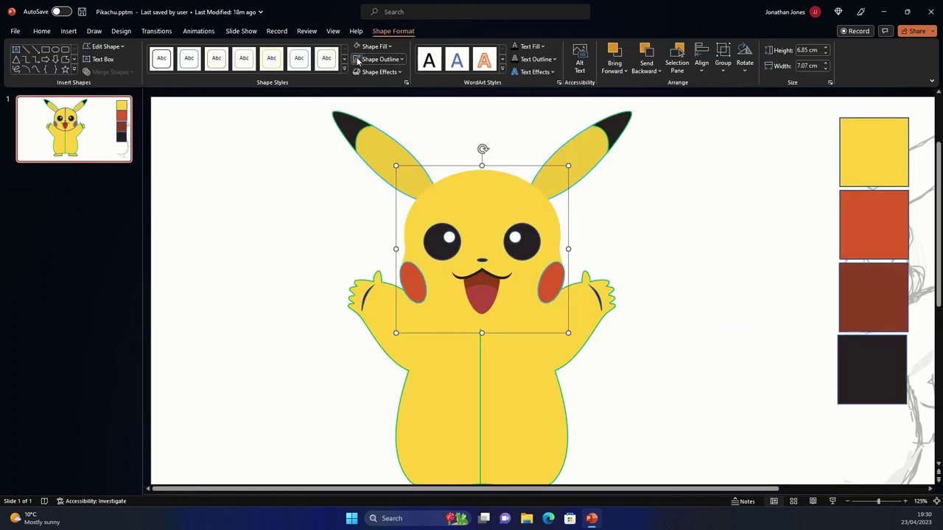
Temporarily fill Pikachu's body dark blue so it stands out from the head
{"action": "left_click", "coordinate": [549, 285]}
{"action": "left_click", "coordinate": [449, 247]}
{"action": "left_click", "coordinate": [548, 171], "text": "shift"}
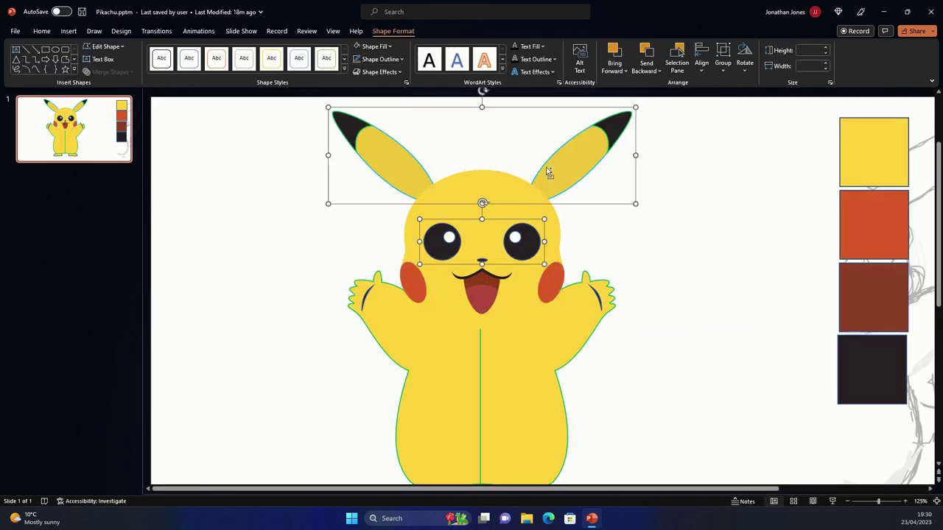
{"action": "key", "text": "Escape"}
{"action": "scroll", "coordinate": [542, 343], "scroll_direction": "down", "scroll_amount": 1}
{"action": "left_click", "coordinate": [501, 336]}
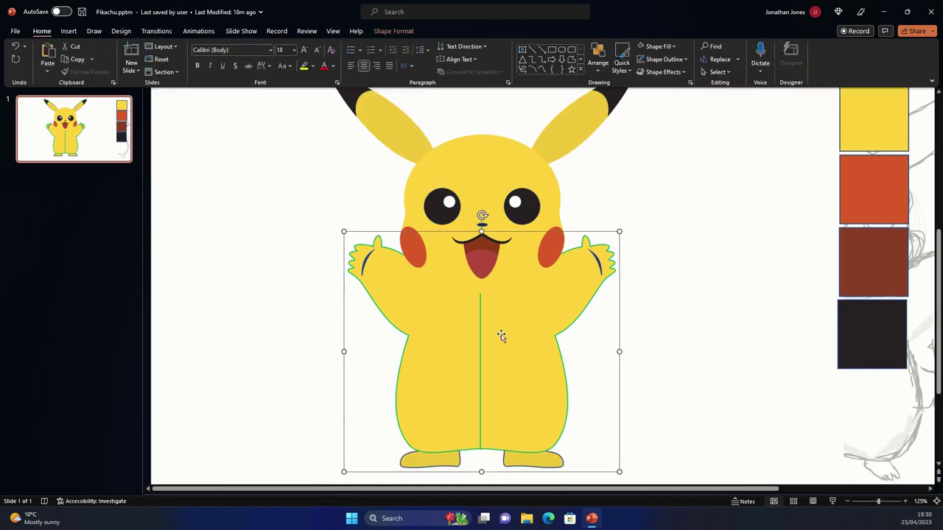
{"action": "left_click", "coordinate": [393, 31]}
{"action": "left_click", "coordinate": [374, 45]}
{"action": "left_click", "coordinate": [418, 137]}
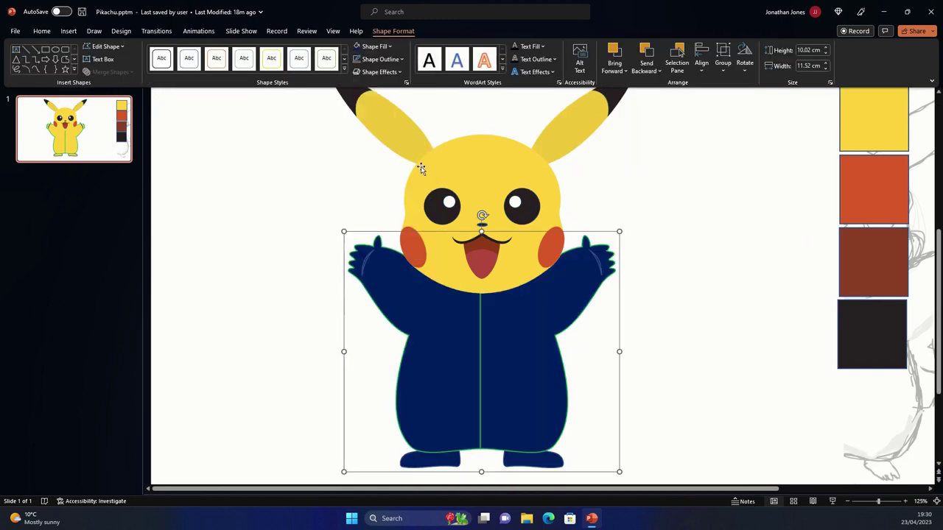
{"action": "key", "text": "Escape"}
Draw a triangle over the chest below the chin and send it backward
{"action": "scroll", "coordinate": [567, 287], "scroll_direction": "up", "scroll_amount": 1}
{"action": "left_click", "coordinate": [482, 249]}
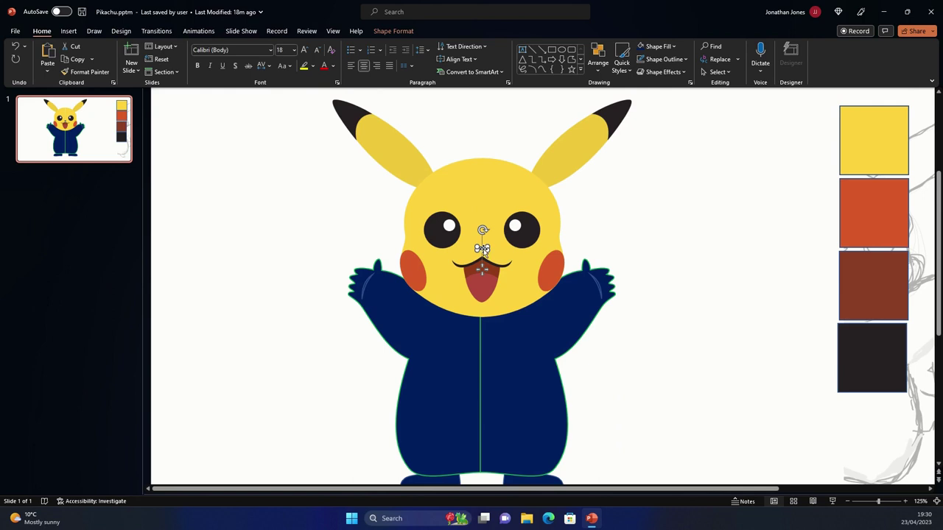
{"action": "left_click", "coordinate": [393, 31]}
{"action": "key", "text": "Escape"}
{"action": "left_click", "coordinate": [68, 31]}
{"action": "left_click", "coordinate": [166, 58]}
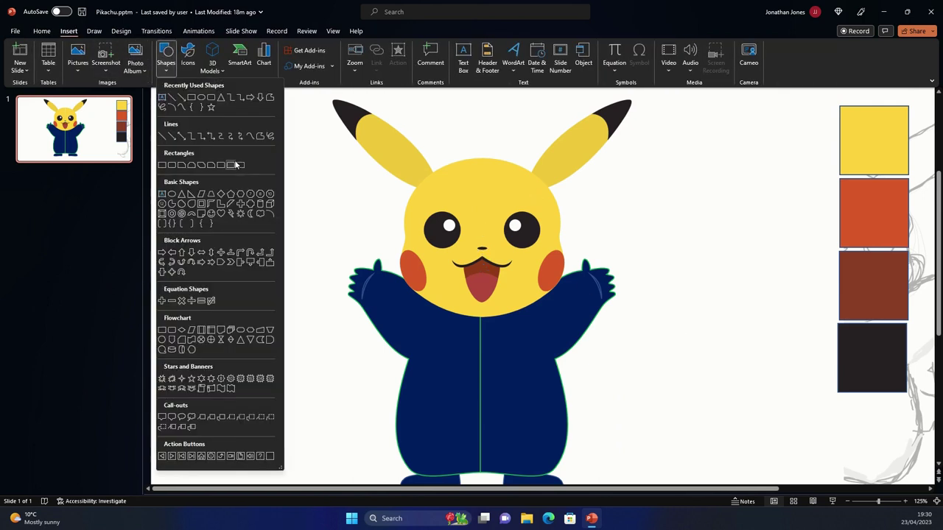
{"action": "left_click", "coordinate": [233, 165]}
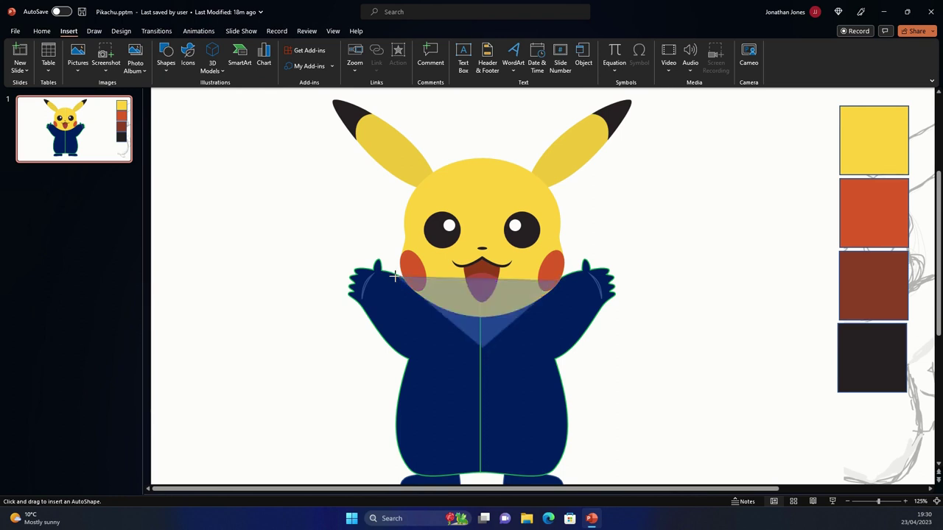
{"action": "left_click_drag", "start_coordinate": [401, 280], "coordinate": [568, 346]}
{"action": "scroll", "coordinate": [572, 305], "scroll_direction": "up", "scroll_amount": 5, "text": "ctrl"}
{"action": "left_click", "coordinate": [643, 53]}
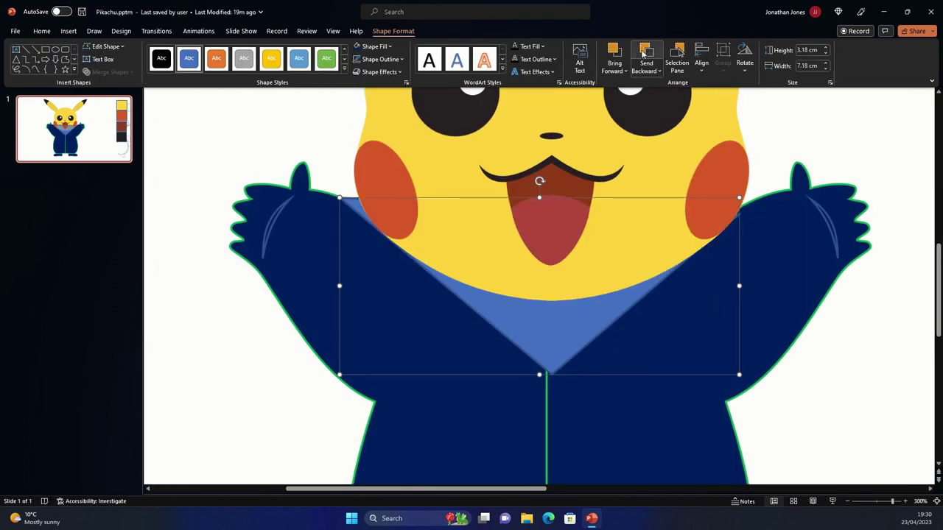
Remove the triangle's fill and edit its points to curve the top edge
{"action": "left_click", "coordinate": [374, 46]}
{"action": "left_click", "coordinate": [383, 181]}
{"action": "left_click", "coordinate": [106, 46]}
{"action": "left_click", "coordinate": [114, 79]}
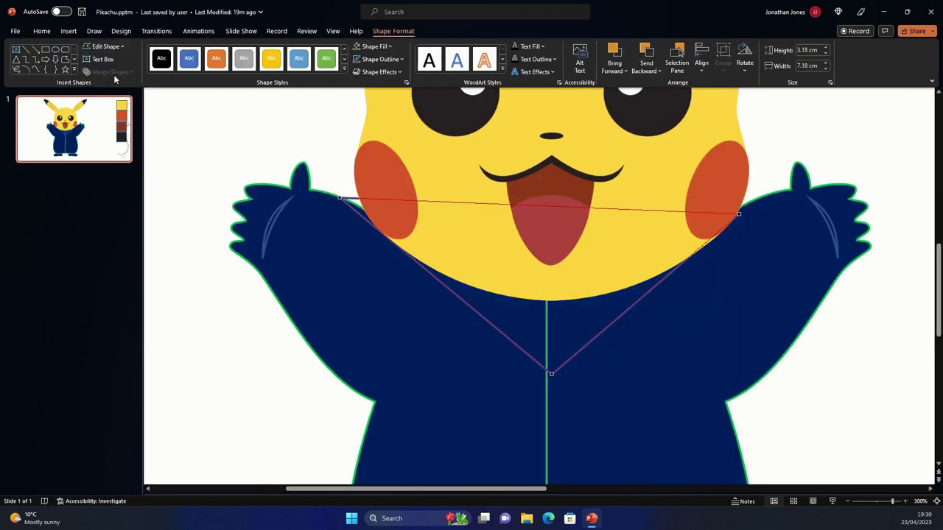
{"action": "left_click_drag", "start_coordinate": [754, 202], "coordinate": [760, 198]}
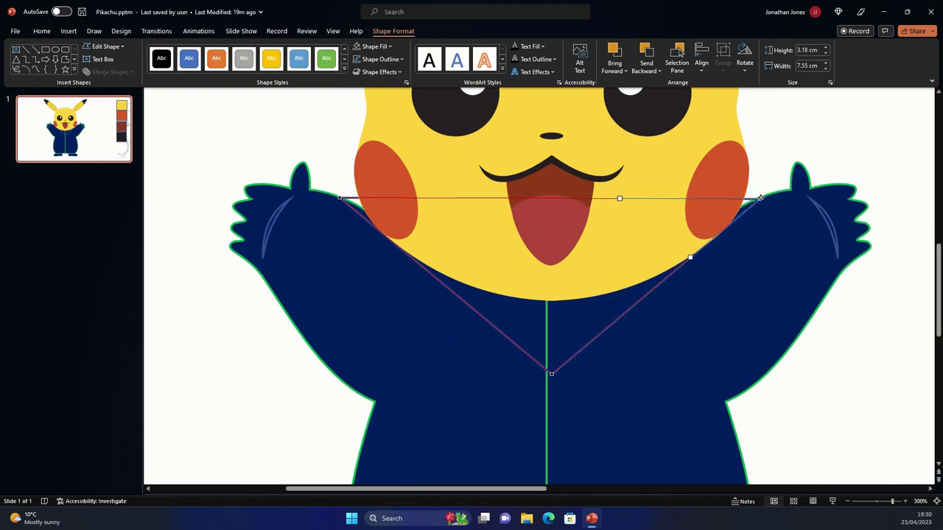
{"action": "left_click_drag", "start_coordinate": [653, 221], "coordinate": [652, 226]}
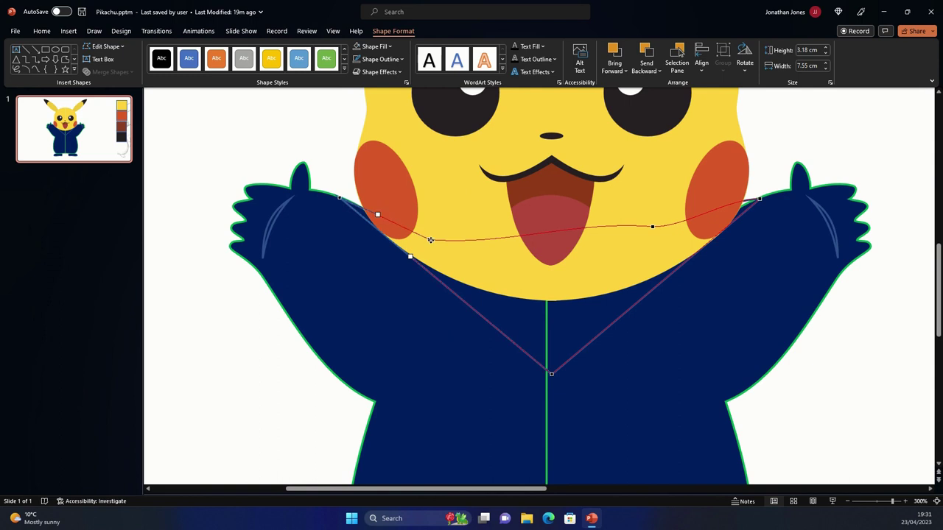
{"action": "left_click_drag", "start_coordinate": [396, 224], "coordinate": [400, 224]}
{"action": "left_click", "coordinate": [754, 198]}
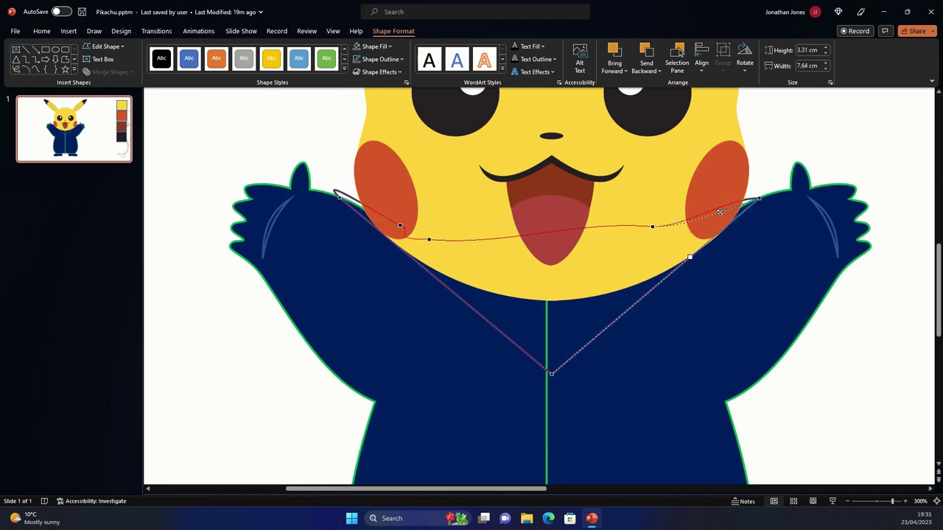
{"action": "left_click_drag", "start_coordinate": [658, 224], "coordinate": [646, 243]}
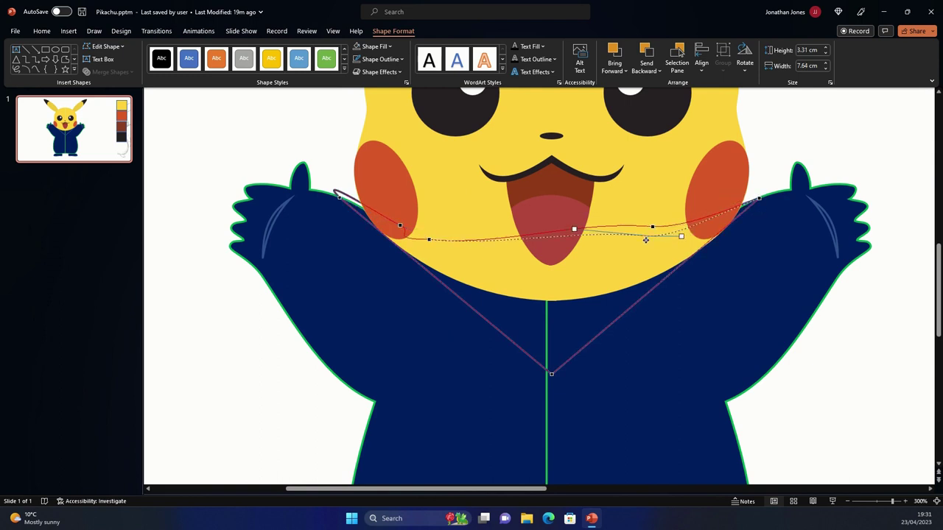
Smooth the bottom point and curve both sides into a thin crescent collar
{"action": "right_click", "coordinate": [553, 374]}
{"action": "left_click", "coordinate": [604, 436]}
{"action": "left_click_drag", "start_coordinate": [620, 432], "coordinate": [670, 374]}
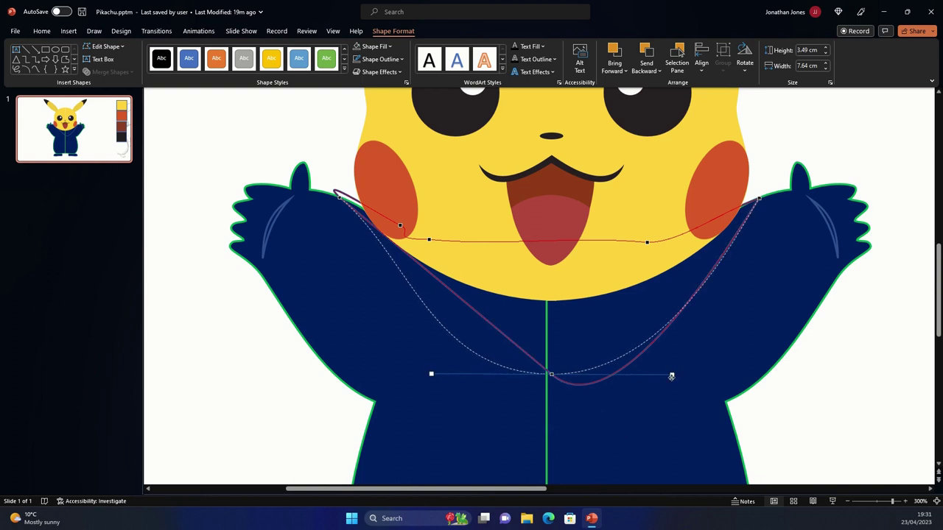
{"action": "left_click", "coordinate": [340, 197]}
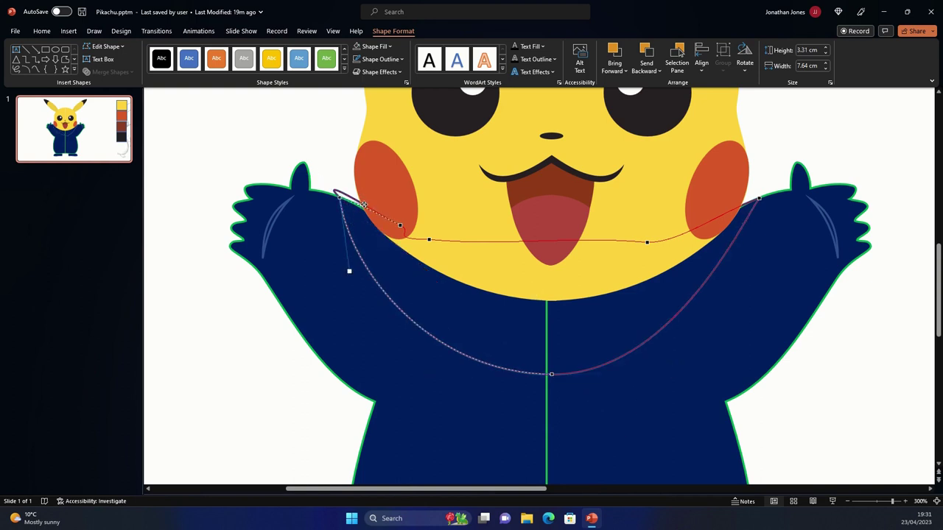
{"action": "left_click_drag", "start_coordinate": [363, 204], "coordinate": [360, 206]}
{"action": "left_click_drag", "start_coordinate": [551, 375], "coordinate": [552, 348]}
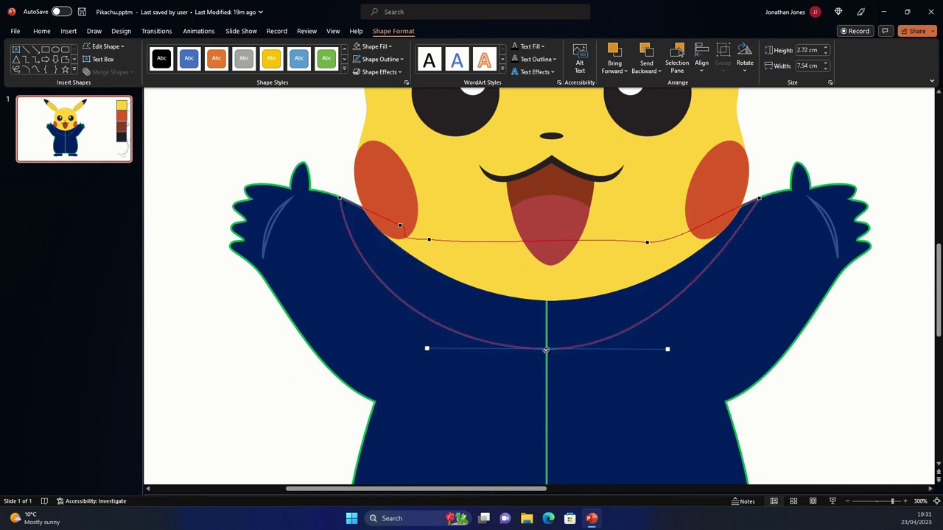
{"action": "left_click", "coordinate": [759, 198]}
{"action": "left_click_drag", "start_coordinate": [746, 229], "coordinate": [757, 239]}
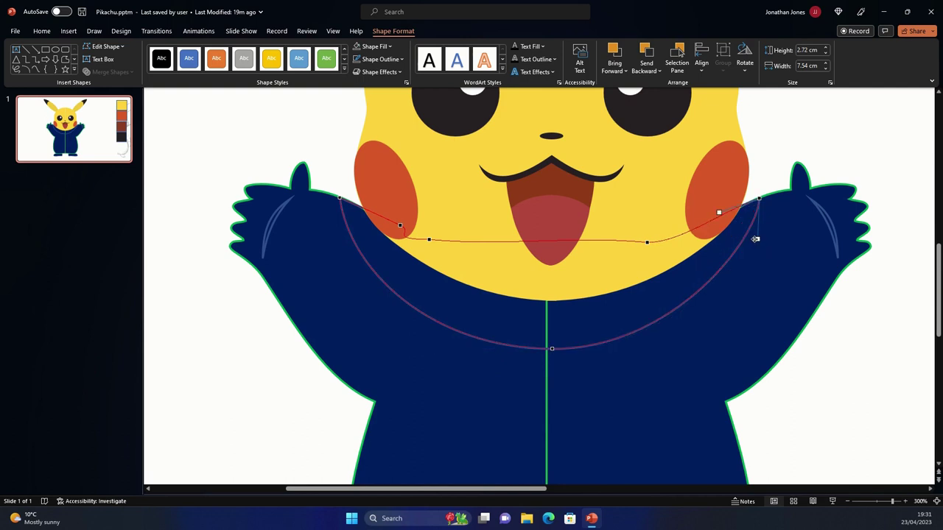
Fill the crescent collar black
{"action": "left_click", "coordinate": [374, 46]}
{"action": "left_click", "coordinate": [366, 98]}
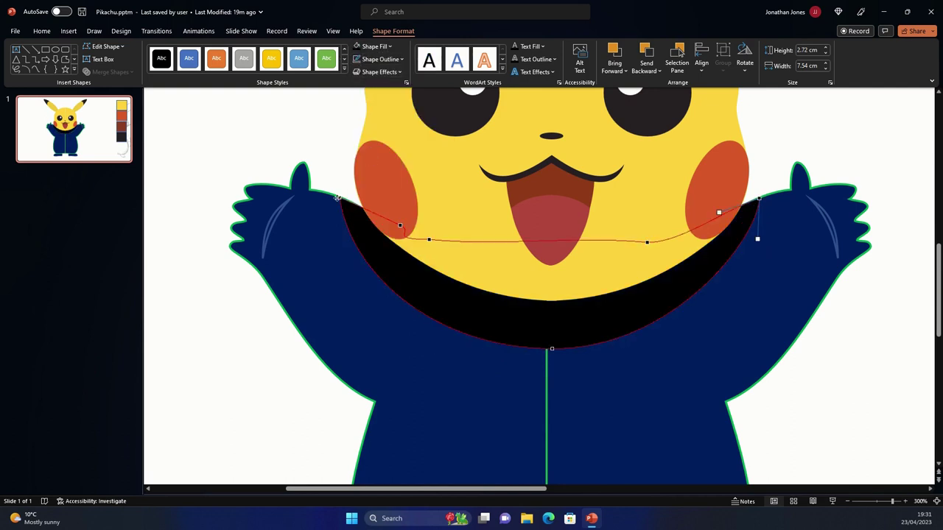
{"action": "scroll", "coordinate": [362, 209], "scroll_direction": "down", "scroll_amount": 2}
{"action": "scroll", "coordinate": [442, 184], "scroll_direction": "down", "scroll_amount": 2}
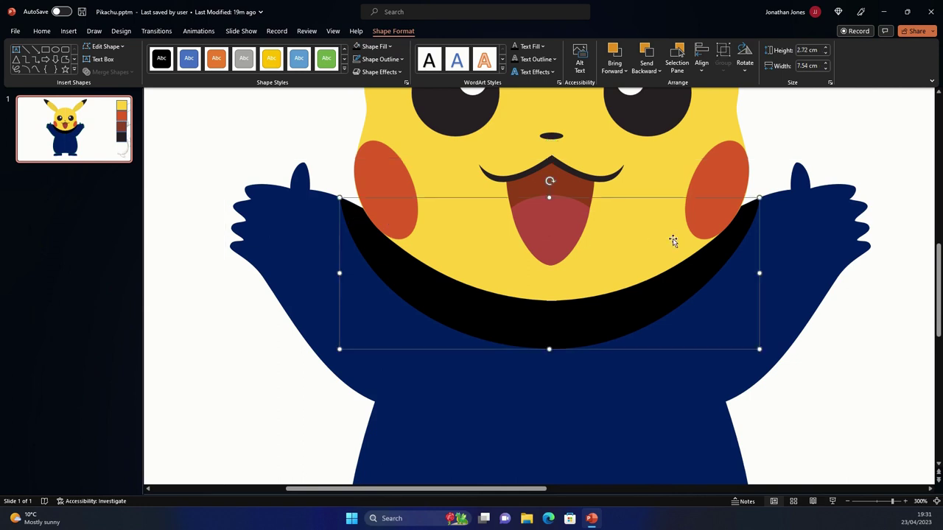
{"action": "scroll", "coordinate": [581, 341], "scroll_direction": "down", "scroll_amount": 4}
Eyedrop the head's yellow onto the body and give it a thin blue outline
{"action": "scroll", "coordinate": [582, 341], "scroll_direction": "down", "scroll_amount": 1}
{"action": "left_click", "coordinate": [464, 332]}
{"action": "left_click", "coordinate": [374, 46]}
{"action": "left_click", "coordinate": [388, 213]}
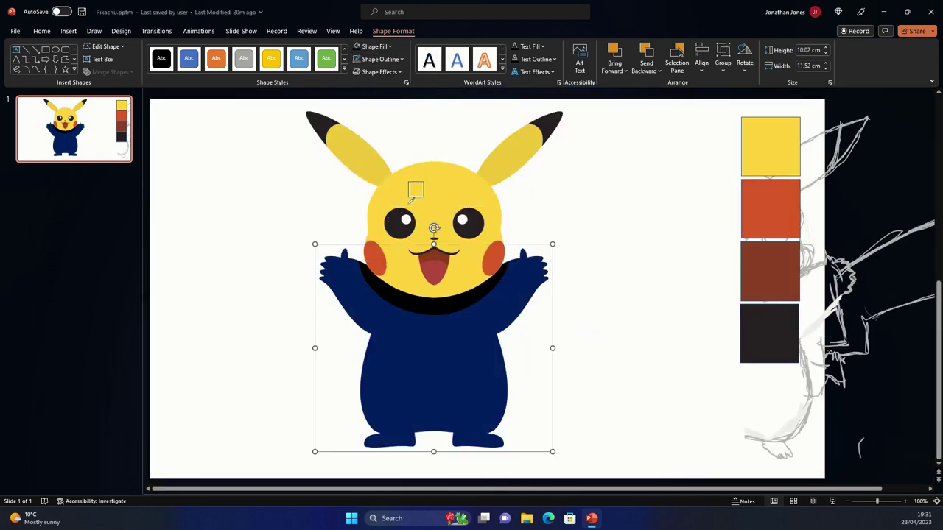
{"action": "left_click", "coordinate": [421, 193]}
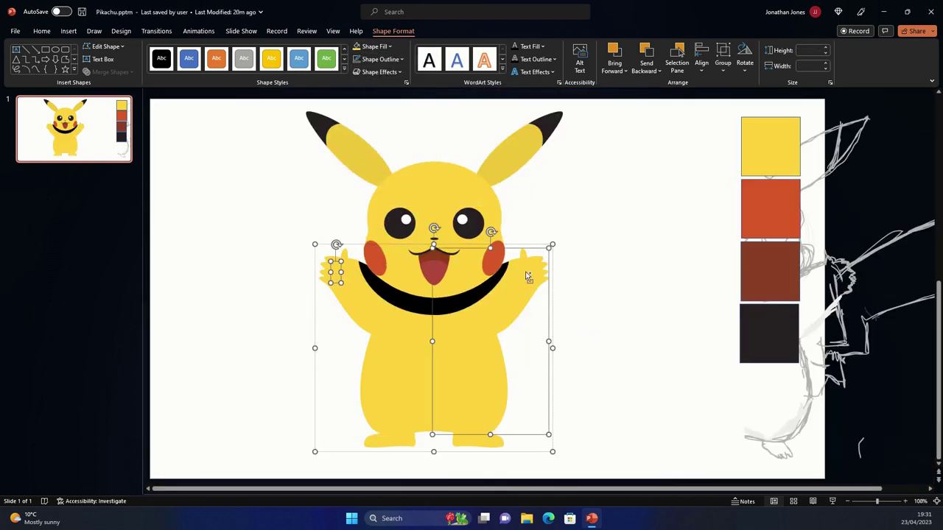
{"action": "key", "text": "Escape"}
{"action": "left_click", "coordinate": [336, 269]}
{"action": "left_click", "coordinate": [375, 46]}
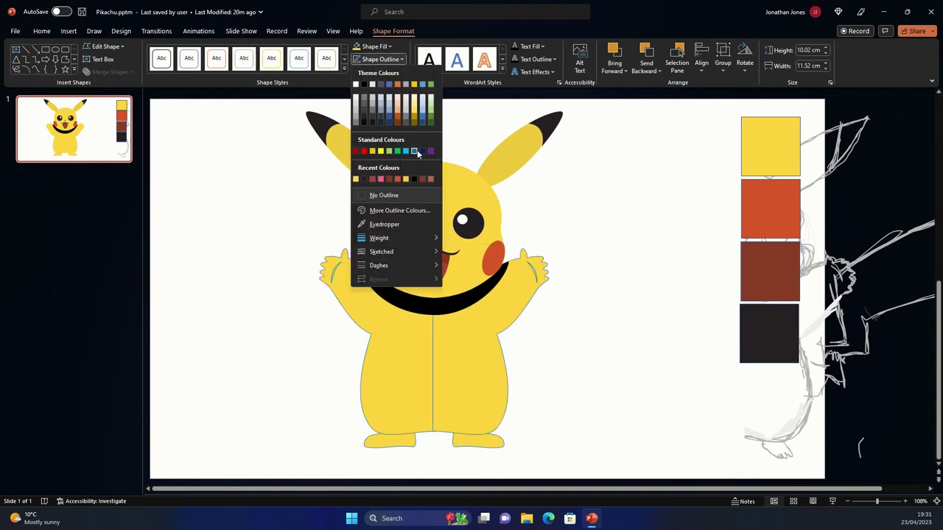
{"action": "left_click", "coordinate": [420, 152]}
Fill the hands and both feet with the same yellow using the eyedropper
{"action": "left_click", "coordinate": [335, 274]}
{"action": "left_click", "coordinate": [532, 271], "text": "shift"}
{"action": "left_click", "coordinate": [374, 46]}
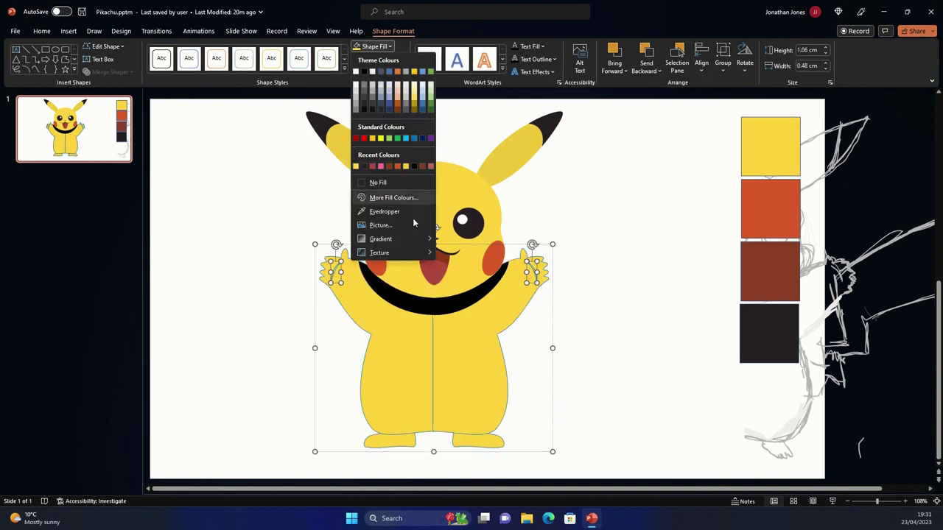
{"action": "left_click", "coordinate": [388, 211]}
{"action": "key", "text": "Escape"}
{"action": "left_click", "coordinate": [390, 440]}
{"action": "left_click", "coordinate": [479, 439], "text": "shift"}
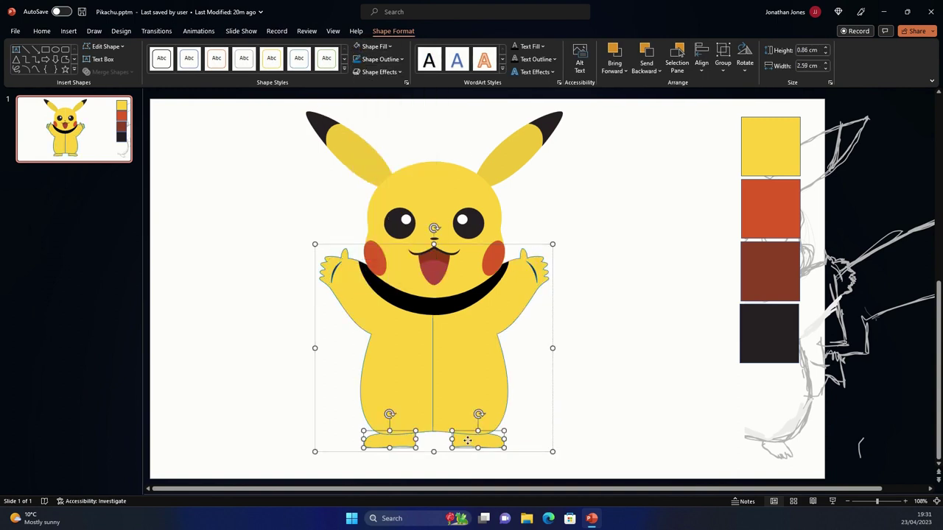
{"action": "left_click", "coordinate": [374, 46]}
{"action": "left_click", "coordinate": [388, 211]}
{"action": "left_click", "coordinate": [374, 159]}
{"action": "key", "text": "Escape"}
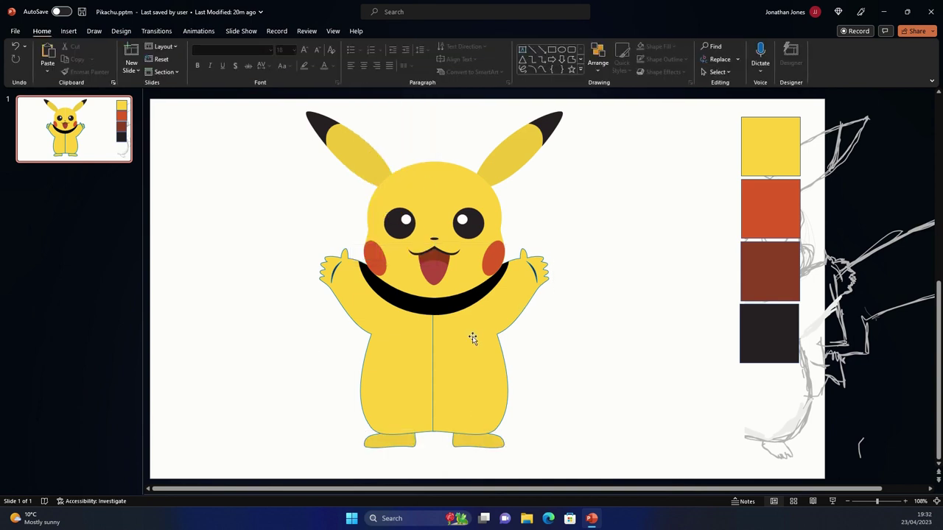
{"action": "left_click", "coordinate": [68, 31]}
{"action": "left_click", "coordinate": [166, 59]}
Draw a freeform shape above the left foot and leave it unfilled to see its outline
{"action": "left_click", "coordinate": [165, 96]}
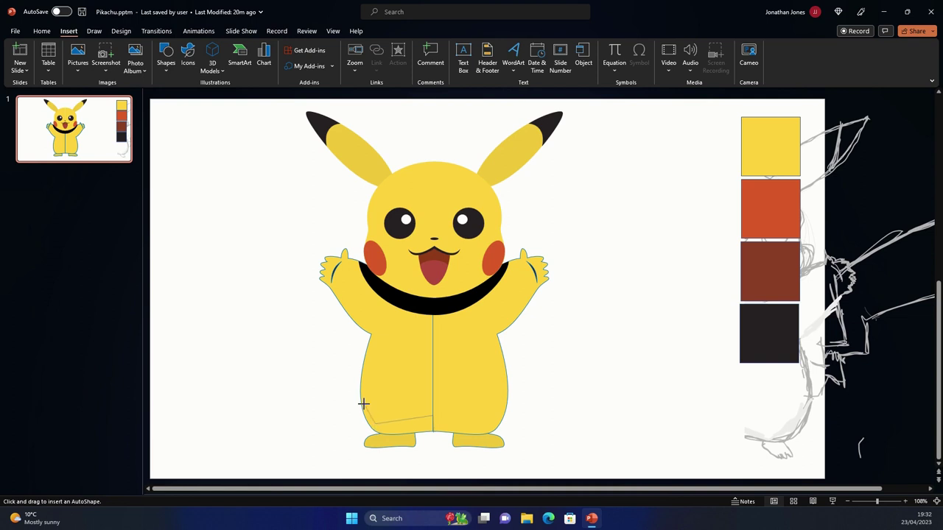
{"action": "double_click", "coordinate": [374, 434]}
{"action": "scroll", "coordinate": [374, 434], "scroll_direction": "up", "scroll_amount": 10}
{"action": "left_click", "coordinate": [374, 45]}
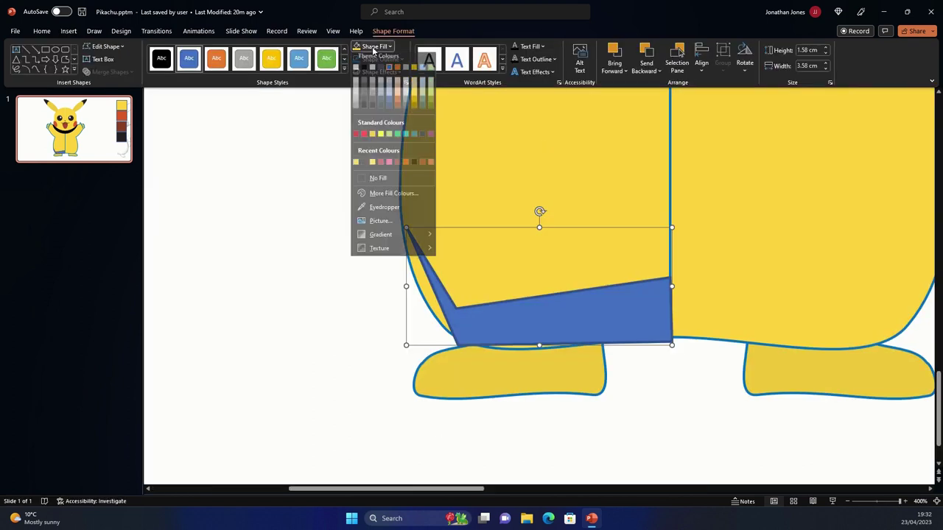
{"action": "left_click", "coordinate": [363, 71]}
{"action": "left_click", "coordinate": [374, 46]}
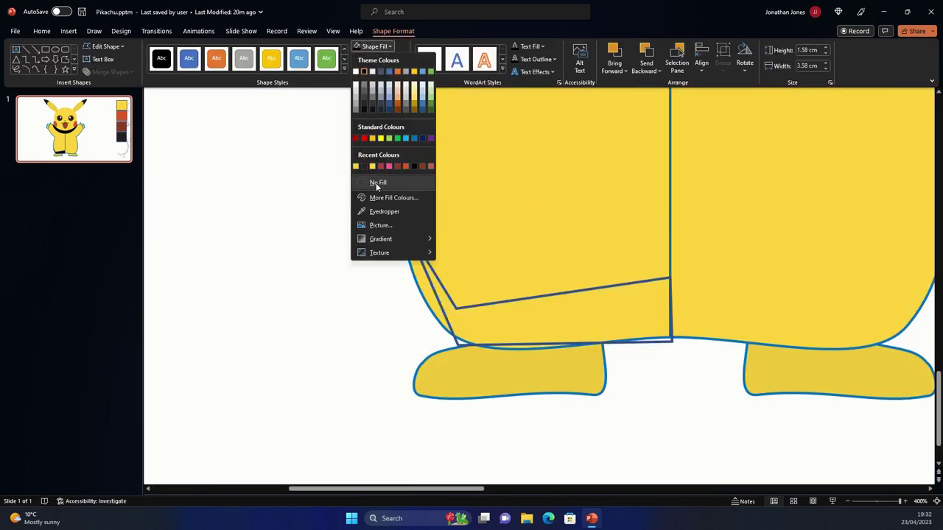
{"action": "left_click", "coordinate": [377, 182]}
Edit the freeform's points so its left and bottom edges hug the body outline
{"action": "left_click", "coordinate": [106, 45]}
{"action": "left_click", "coordinate": [111, 78]}
{"action": "left_click_drag", "start_coordinate": [456, 343], "coordinate": [447, 330]}
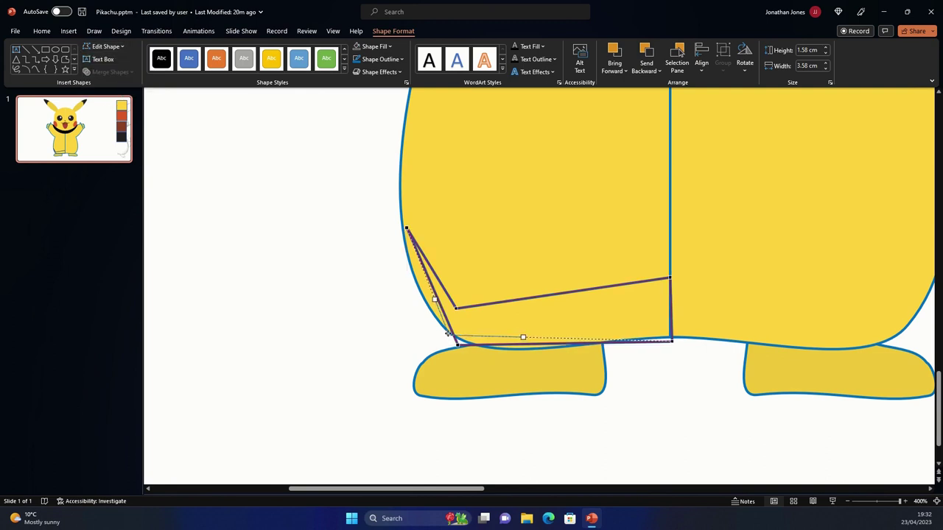
{"action": "left_click_drag", "start_coordinate": [405, 228], "coordinate": [400, 201]}
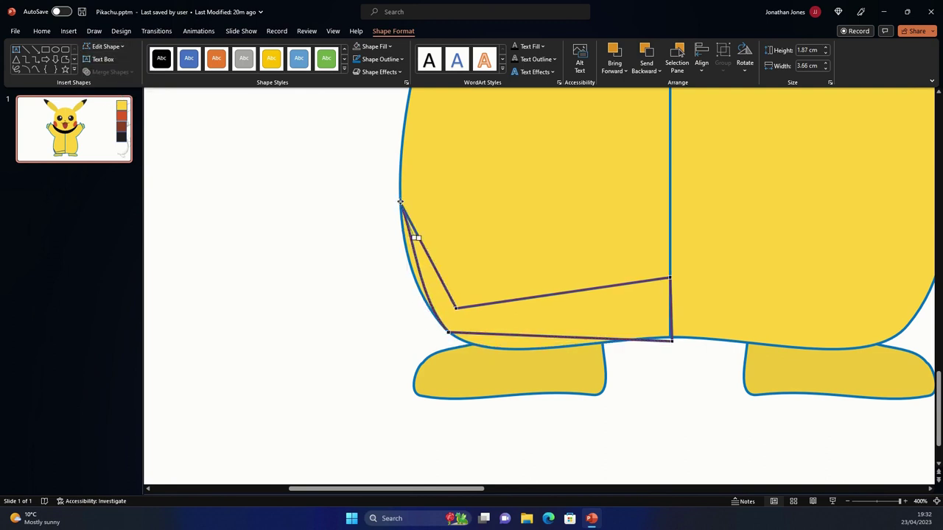
{"action": "left_click_drag", "start_coordinate": [404, 243], "coordinate": [436, 289]}
{"action": "left_click_drag", "start_coordinate": [671, 342], "coordinate": [660, 341]}
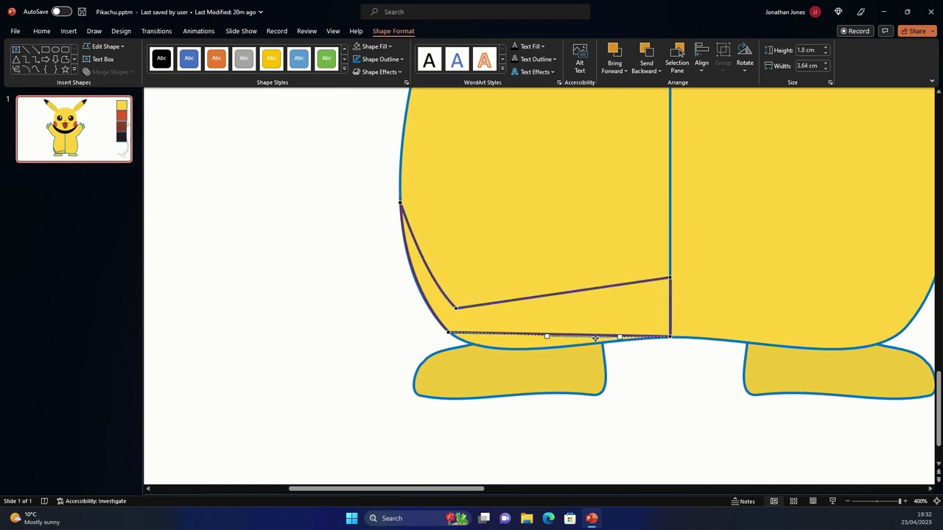
{"action": "left_click_drag", "start_coordinate": [595, 338], "coordinate": [589, 341]}
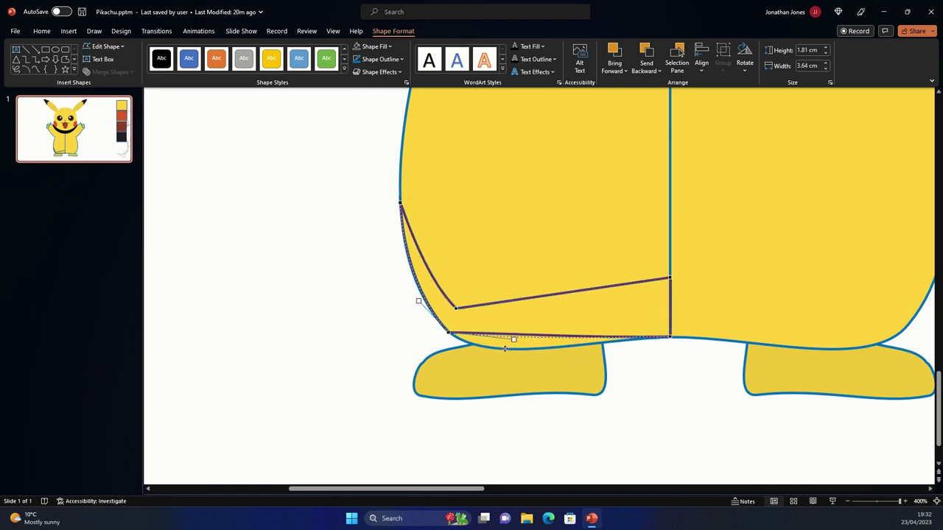
{"action": "left_click_drag", "start_coordinate": [522, 334], "coordinate": [494, 369]}
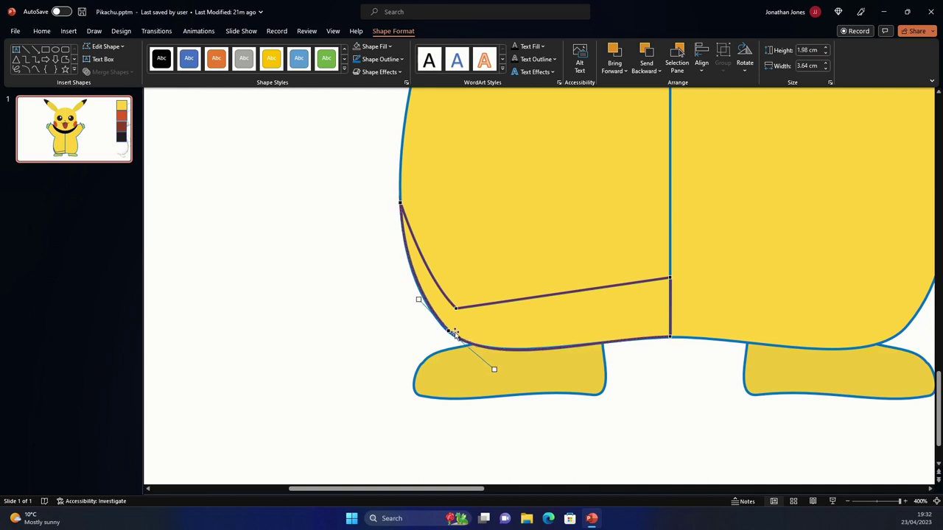
{"action": "left_click_drag", "start_coordinate": [417, 300], "coordinate": [416, 303]}
Curve the shadow's top edge, fill it black, and paste a copy
{"action": "left_click", "coordinate": [670, 337]}
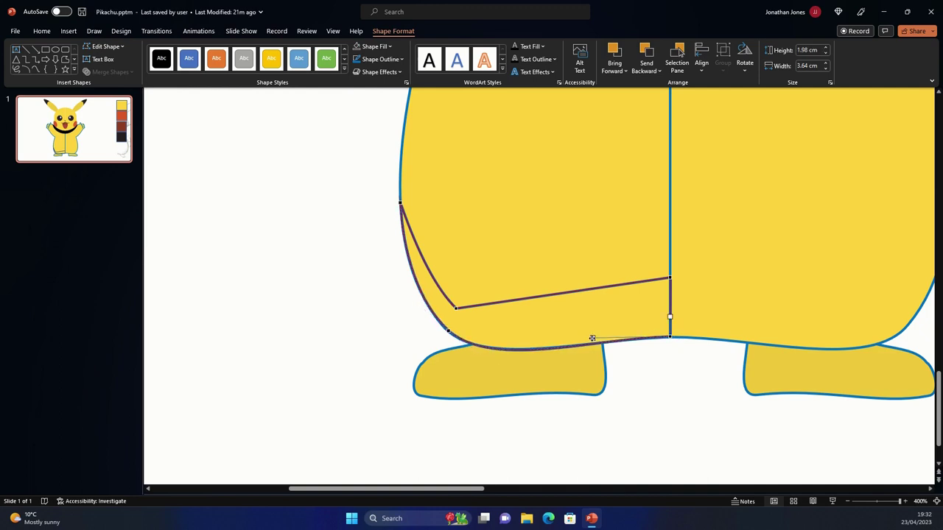
{"action": "left_click_drag", "start_coordinate": [595, 276], "coordinate": [589, 278]}
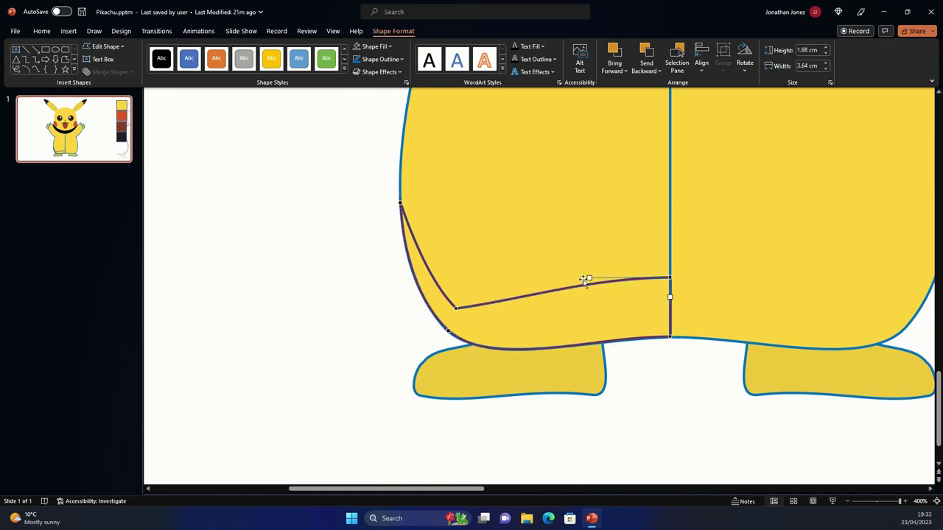
{"action": "left_click_drag", "start_coordinate": [527, 298], "coordinate": [513, 352]}
{"action": "left_click", "coordinate": [390, 46]}
{"action": "left_click", "coordinate": [362, 74]}
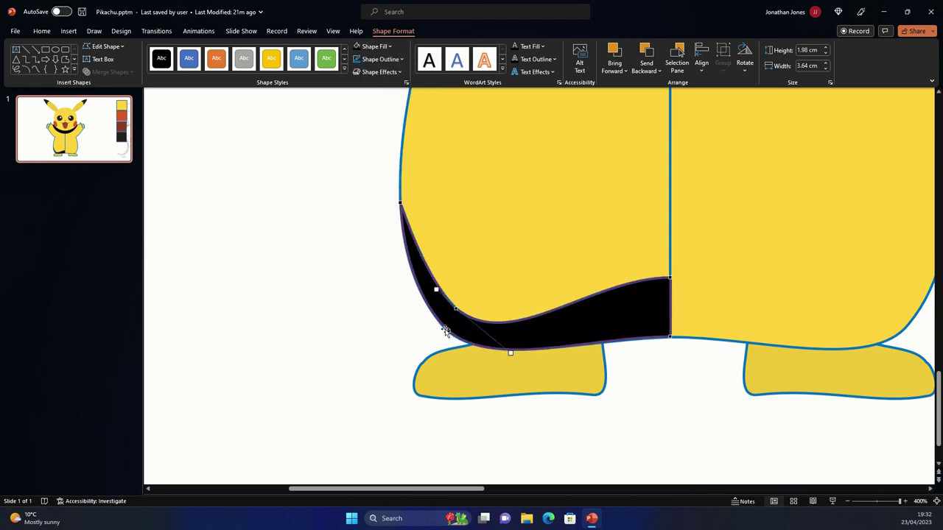
{"action": "key", "text": "ctrl+v"}
{"action": "scroll", "coordinate": [513, 305], "scroll_direction": "down", "scroll_amount": 10}
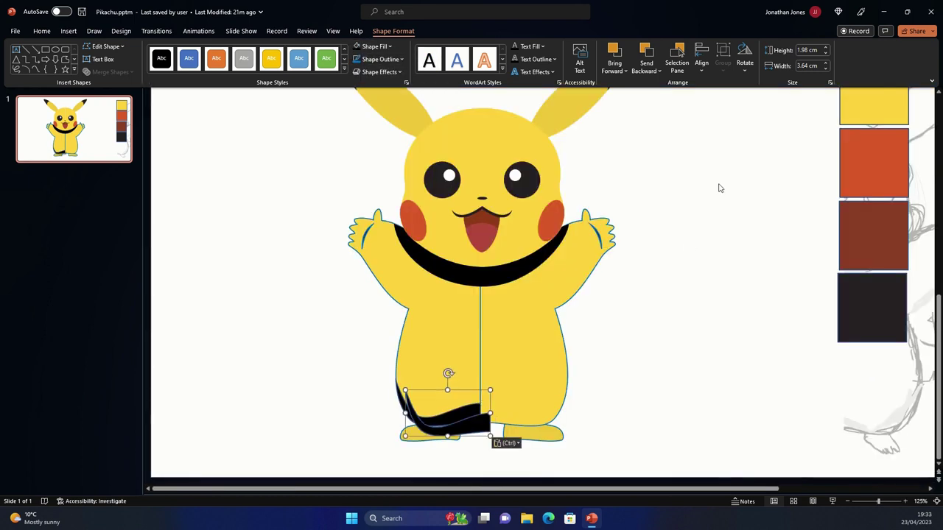
Flip the copied shadow horizontally, place it on the body's right side, and align both halves
{"action": "left_click", "coordinate": [744, 62]}
{"action": "left_click", "coordinate": [765, 124]}
{"action": "left_click_drag", "start_coordinate": [447, 435], "coordinate": [499, 418]}
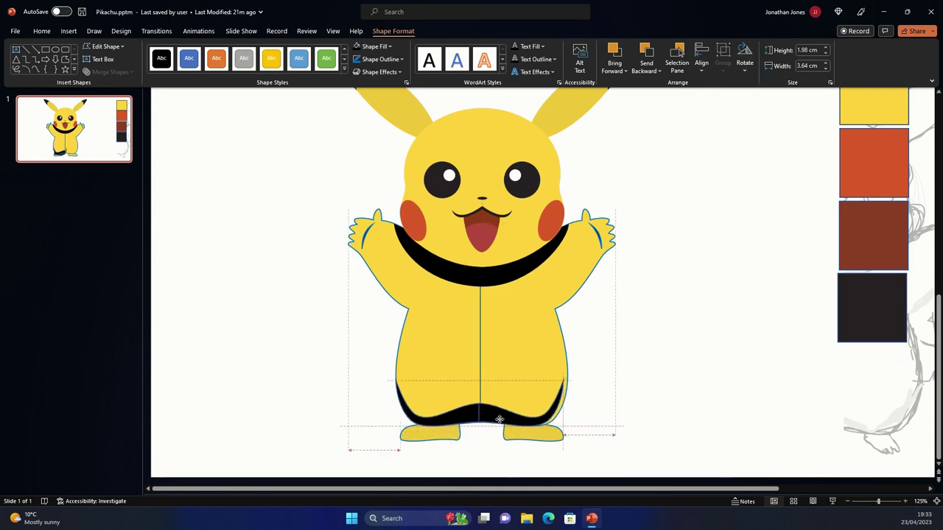
{"action": "left_click", "coordinate": [431, 416], "text": "shift"}
{"action": "scroll", "coordinate": [642, 378], "scroll_direction": "up", "scroll_amount": 5, "text": "ctrl"}
{"action": "left_click", "coordinate": [701, 62]}
{"action": "left_click", "coordinate": [705, 156]}
{"action": "left_click", "coordinate": [574, 365]}
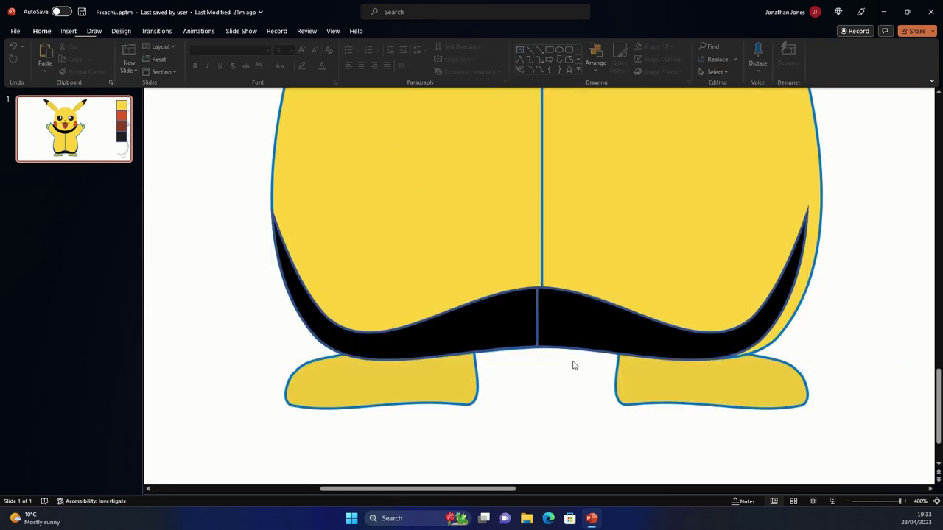
Group the two black halves and give the group a dark red outline
{"action": "left_click", "coordinate": [579, 324]}
{"action": "left_click", "coordinate": [515, 324], "text": "shift"}
{"action": "left_click", "coordinate": [722, 63]}
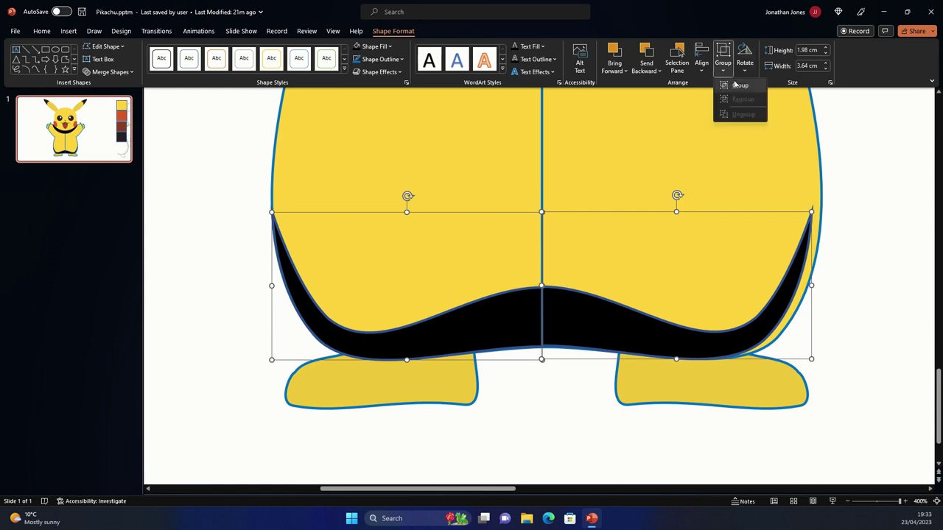
{"action": "left_click", "coordinate": [738, 85]}
{"action": "left_click", "coordinate": [380, 59]}
{"action": "left_click", "coordinate": [384, 183]}
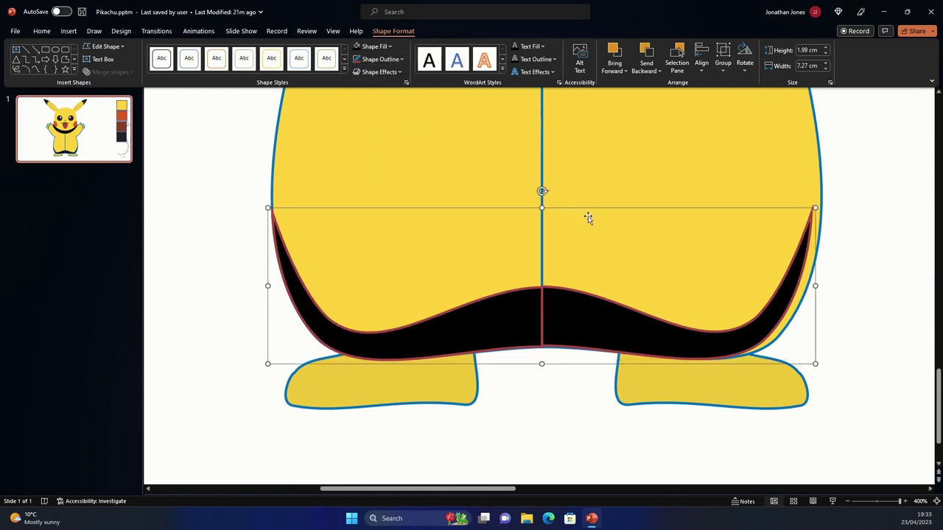
Adjust the grouped shading's width and edges to fit the lower body, about 7.41 cm wide
{"action": "left_click_drag", "start_coordinate": [814, 285], "coordinate": [828, 286]}
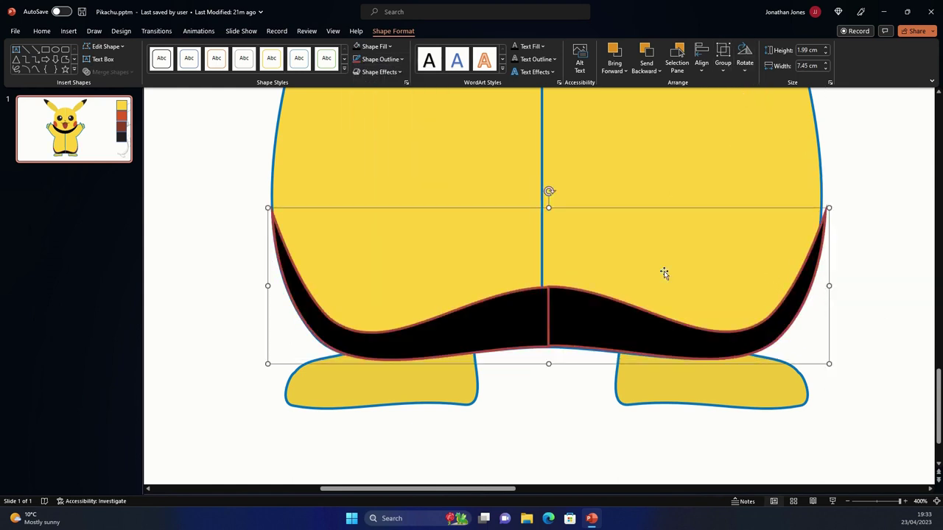
{"action": "left_click_drag", "start_coordinate": [820, 245], "coordinate": [815, 245]}
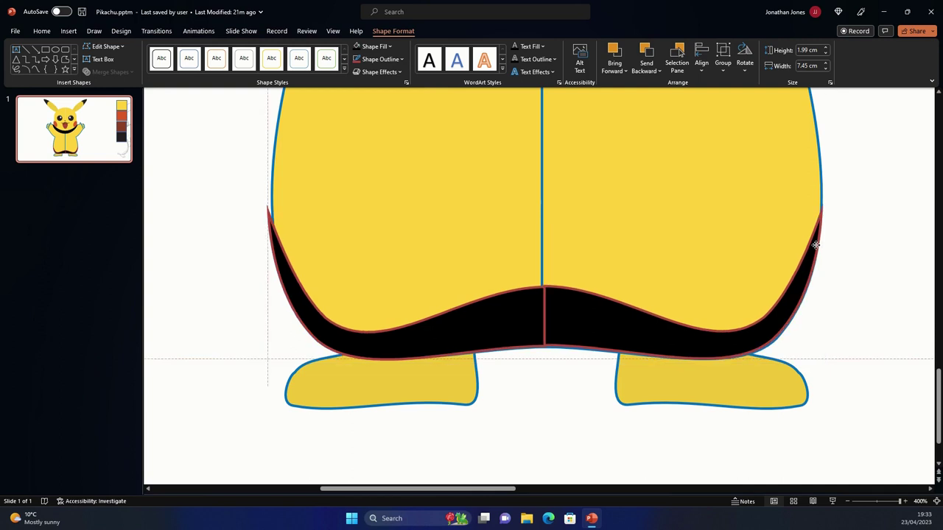
{"action": "left_click_drag", "start_coordinate": [263, 284], "coordinate": [269, 285]}
{"action": "left_click", "coordinate": [293, 294]}
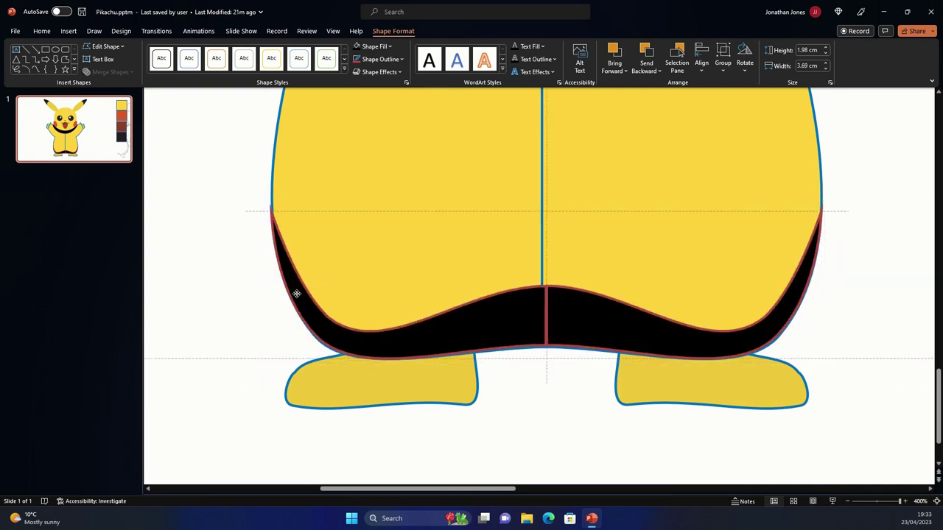
{"action": "left_click", "coordinate": [561, 369]}
{"action": "left_click", "coordinate": [562, 362]}
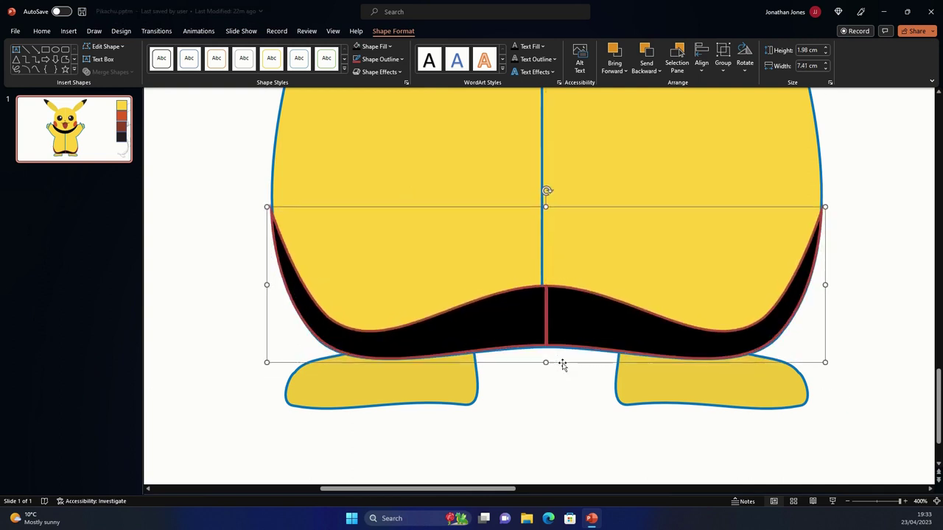
Give the shading a semi-transparent fill and sample a translucent darker yellow
{"action": "scroll", "coordinate": [562, 366], "scroll_direction": "up", "scroll_amount": 1}
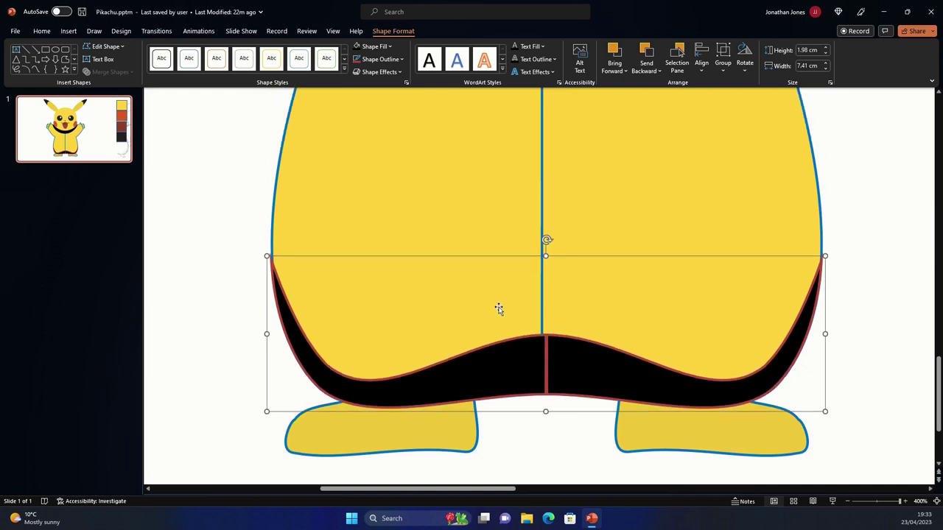
{"action": "left_click", "coordinate": [375, 46]}
{"action": "left_click", "coordinate": [395, 200]}
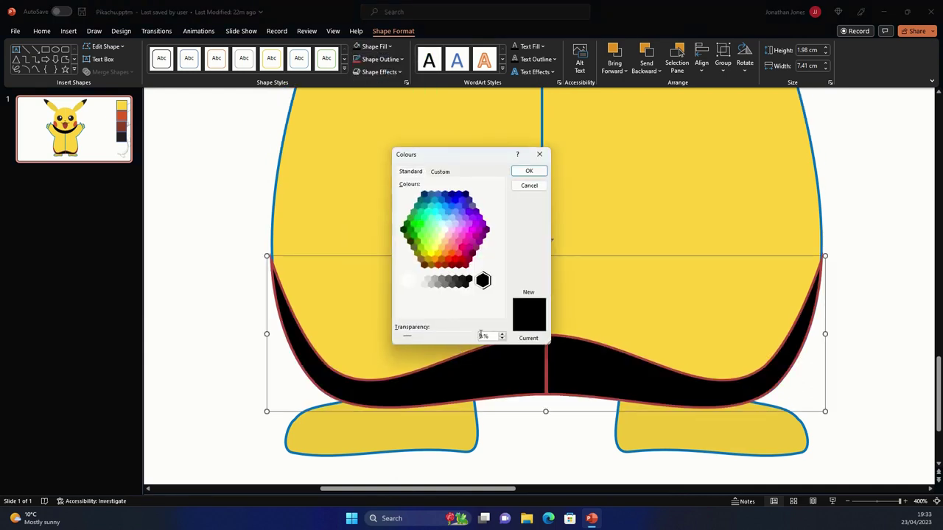
{"action": "key", "text": "Return"}
{"action": "left_click", "coordinate": [375, 46]}
{"action": "left_click", "coordinate": [416, 211]}
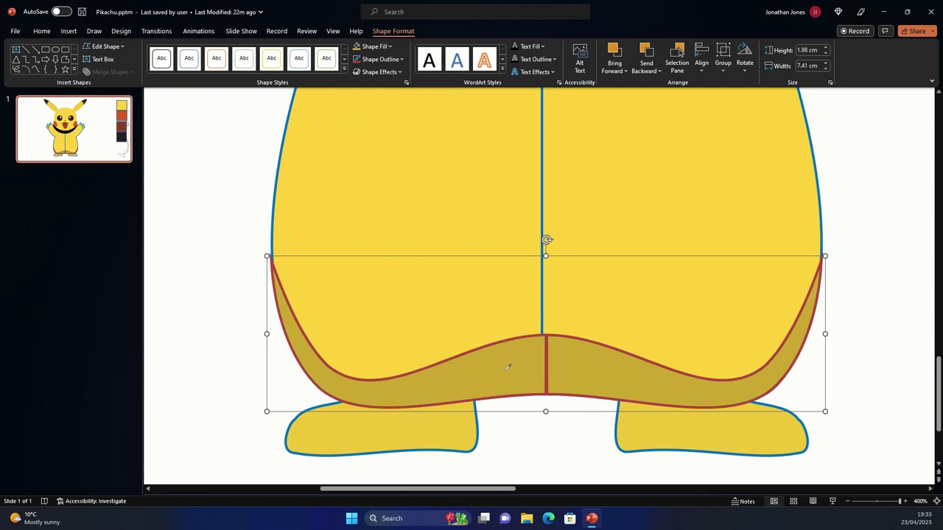
{"action": "scroll", "coordinate": [459, 330], "scroll_direction": "up", "scroll_amount": 3}
{"action": "scroll", "coordinate": [467, 220], "scroll_direction": "up", "scroll_amount": 3}
{"action": "left_click", "coordinate": [467, 145]}
Remove the outlines from the body and leg pieces
{"action": "key", "text": "ctrl+y"}
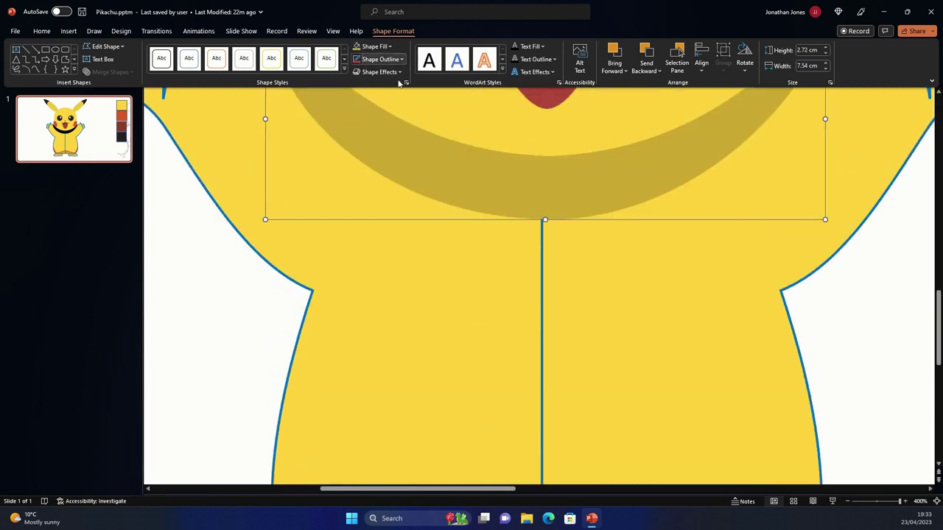
{"action": "scroll", "coordinate": [477, 390], "scroll_direction": "down", "scroll_amount": 10, "text": "ctrl"}
{"action": "left_click", "coordinate": [442, 399], "text": "shift"}
{"action": "left_click", "coordinate": [433, 357], "text": "shift"}
{"action": "left_click", "coordinate": [380, 59]}
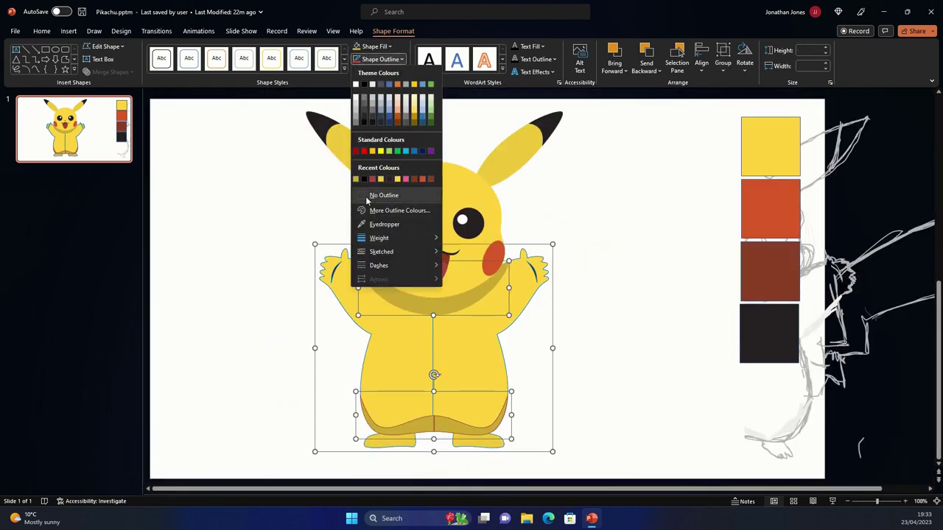
{"action": "left_click", "coordinate": [371, 183]}
{"action": "left_click", "coordinate": [330, 340]}
Reposition the neck shading under the mouth and shrink it to 6.71 cm wide
{"action": "left_click", "coordinate": [412, 298]}
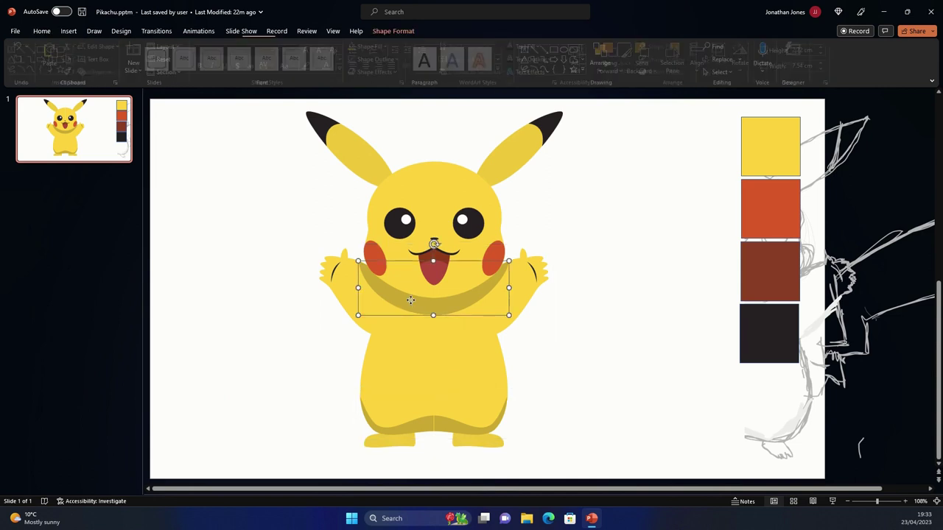
{"action": "scroll", "coordinate": [288, 288], "scroll_direction": "up", "scroll_amount": 10}
{"action": "left_click_drag", "start_coordinate": [288, 288], "coordinate": [297, 289]}
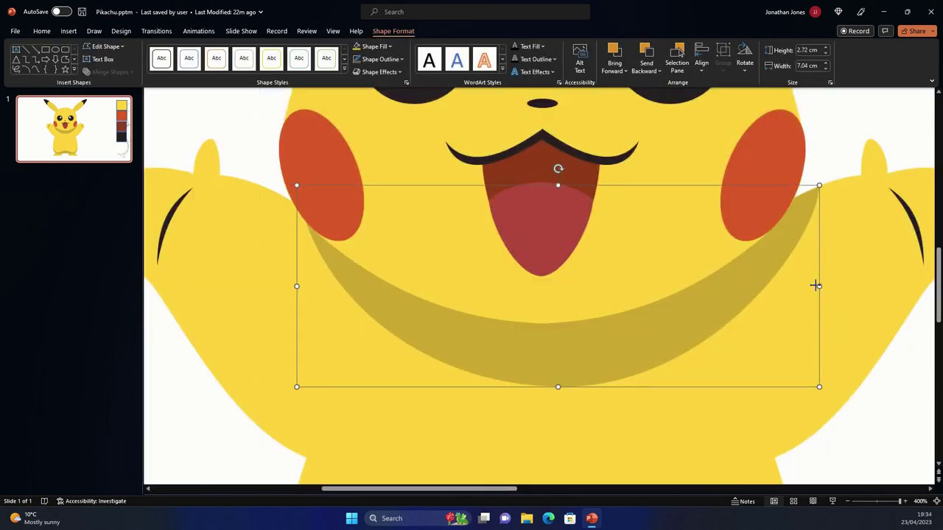
{"action": "left_click_drag", "start_coordinate": [816, 285], "coordinate": [790, 280]}
{"action": "left_click_drag", "start_coordinate": [558, 386], "coordinate": [547, 358]}
{"action": "scroll", "coordinate": [501, 421], "scroll_direction": "down", "scroll_amount": 10}
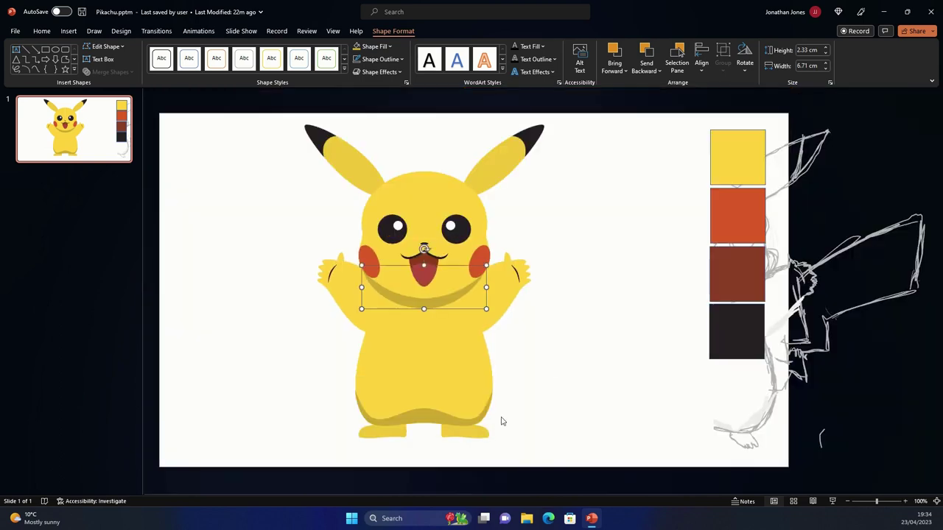
Refill both the lower-body and neck shading with the new translucent yellow
{"action": "left_click", "coordinate": [431, 415]}
{"action": "left_click", "coordinate": [425, 303], "text": "shift"}
{"action": "left_click", "coordinate": [374, 45]}
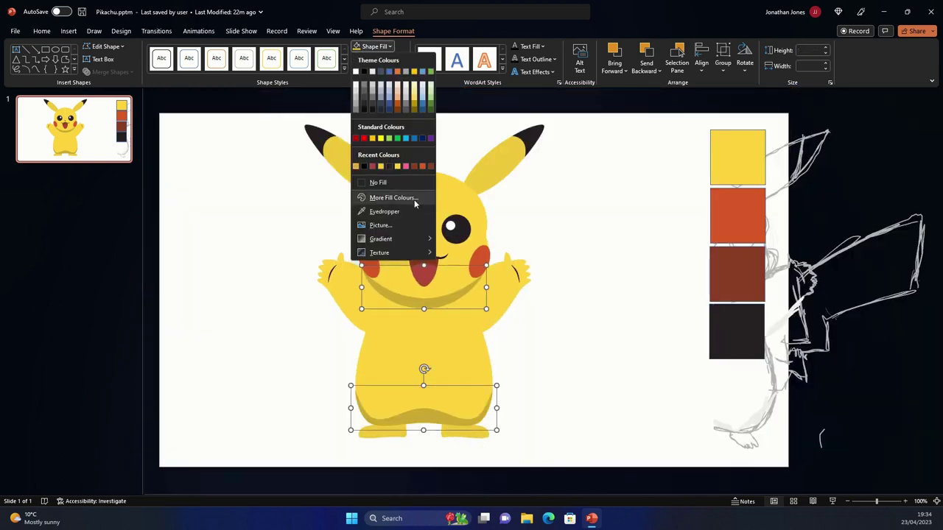
{"action": "left_click", "coordinate": [399, 195]}
{"action": "left_click", "coordinate": [528, 171]}
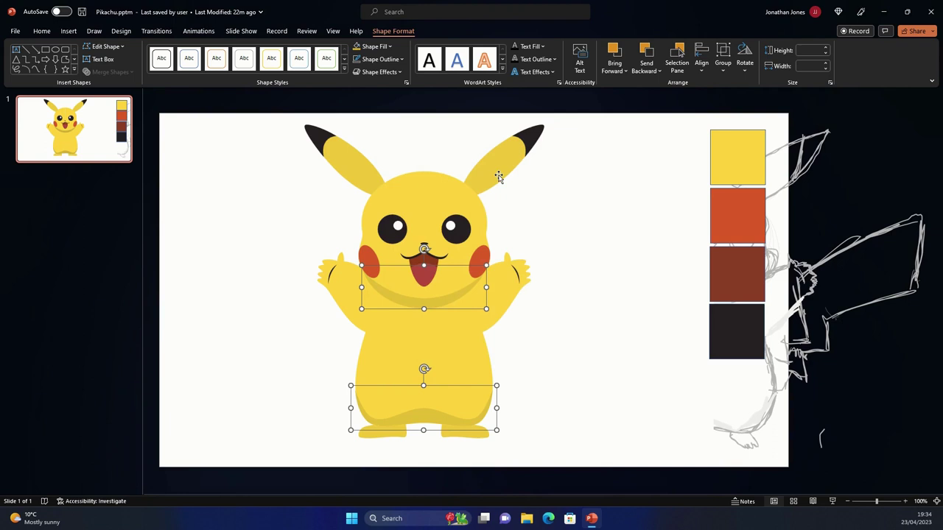
{"action": "left_click", "coordinate": [374, 46]}
{"action": "left_click", "coordinate": [383, 210]}
Group all the Pikachu pieces and move the group to the left of the slide
{"action": "left_click", "coordinate": [560, 399]}
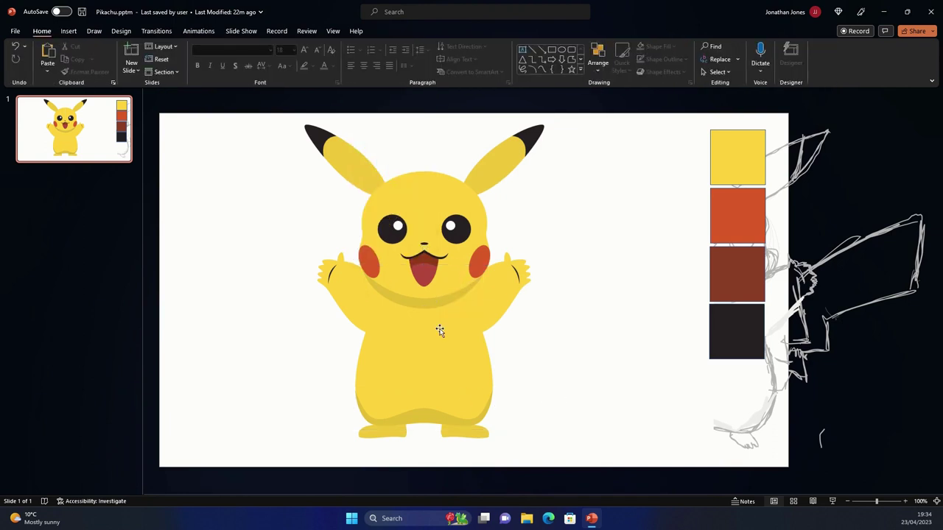
{"action": "left_click", "coordinate": [736, 269]}
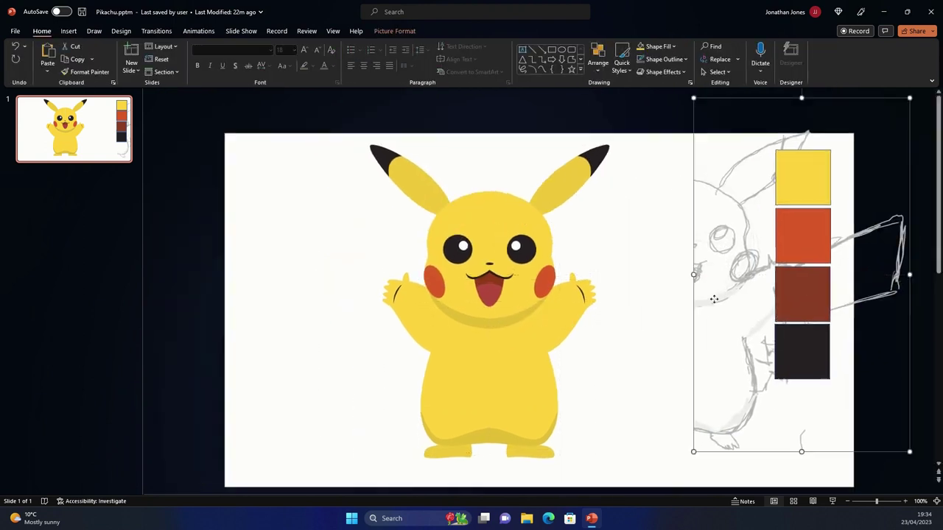
{"action": "scroll", "coordinate": [715, 299], "scroll_direction": "down", "scroll_amount": 3}
{"action": "left_click_drag", "start_coordinate": [364, 149], "coordinate": [645, 433]}
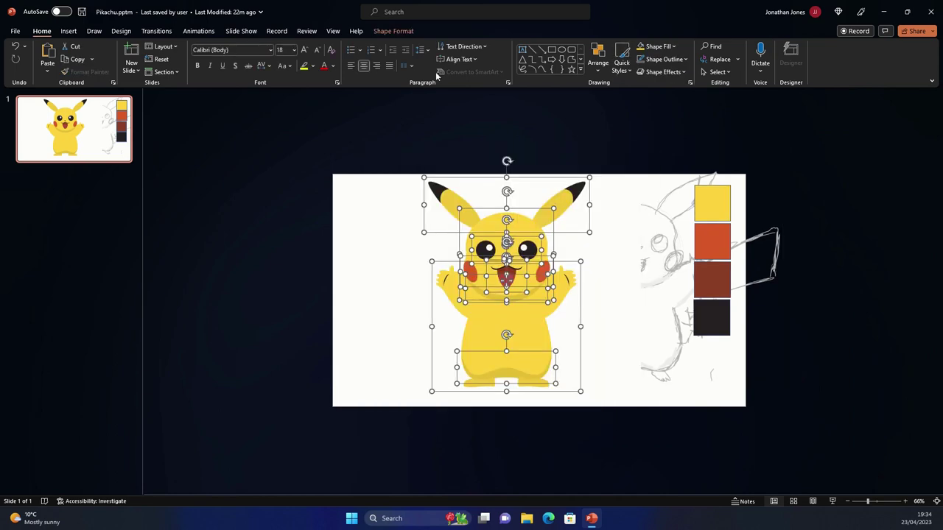
{"action": "key", "text": "ctrl+g"}
{"action": "left_click_drag", "start_coordinate": [561, 265], "coordinate": [476, 270]}
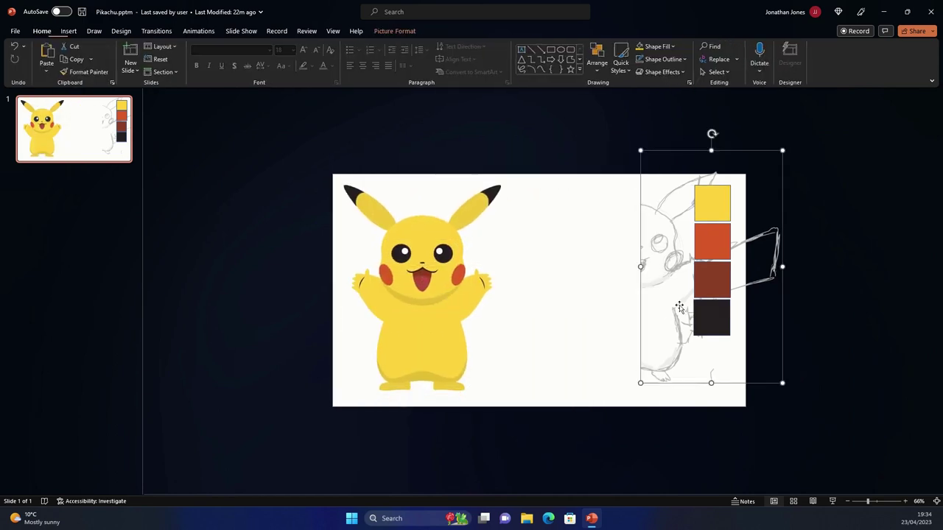
Shift the reference sketch left beside Pikachu and pick the Scribble shape
{"action": "left_click_drag", "start_coordinate": [670, 317], "coordinate": [557, 316]}
{"action": "scroll", "coordinate": [608, 333], "scroll_direction": "up", "scroll_amount": 5}
{"action": "scroll", "coordinate": [608, 337], "scroll_direction": "down", "scroll_amount": 3}
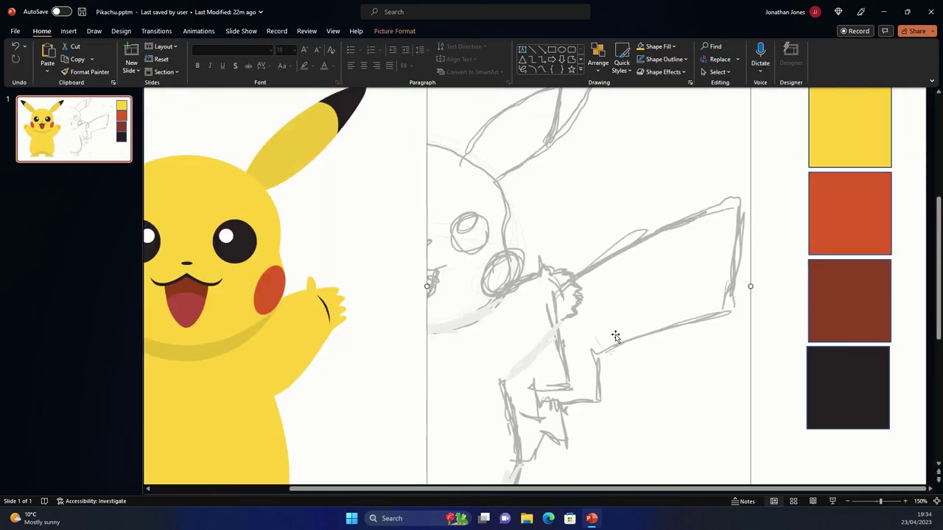
{"action": "left_click", "coordinate": [69, 31]}
{"action": "left_click", "coordinate": [166, 55]}
{"action": "left_click", "coordinate": [250, 134]}
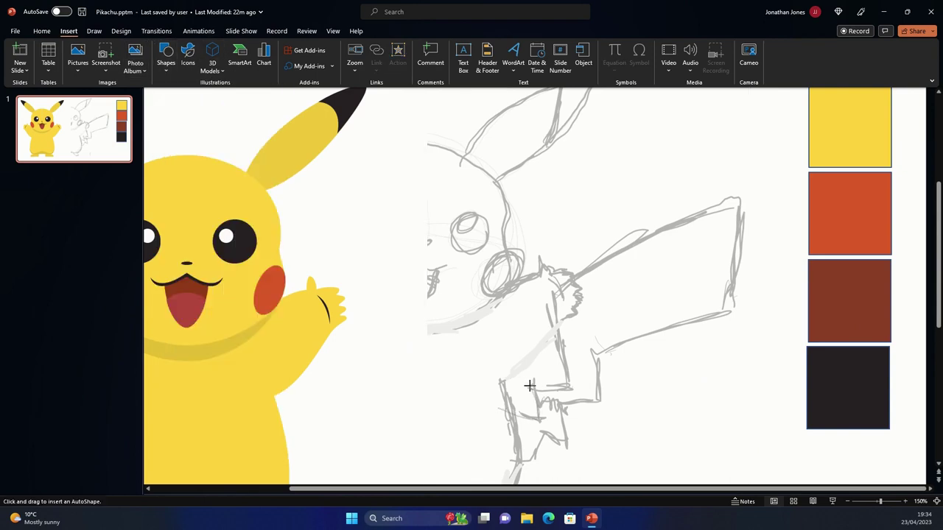
Trace a zig-zag tail outline over the sketch's tail
{"action": "left_click_drag", "start_coordinate": [545, 295], "coordinate": [506, 416]}
{"action": "left_click", "coordinate": [68, 31]}
{"action": "left_click", "coordinate": [166, 55]}
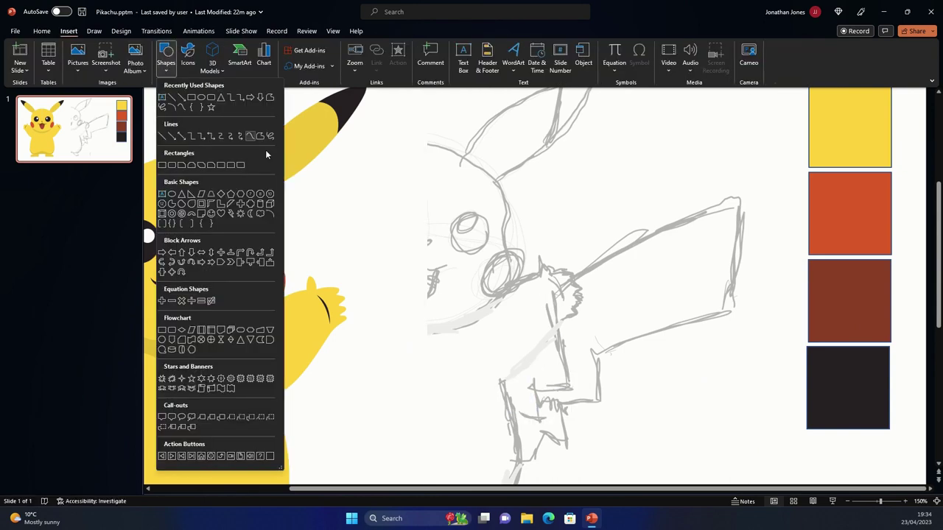
{"action": "left_click", "coordinate": [256, 137]}
{"action": "mouse_move", "coordinate": [569, 386]}
{"action": "left_mouse_down"}
{"action": "mouse_move", "coordinate": [742, 204]}
{"action": "mouse_move", "coordinate": [734, 320]}
{"action": "mouse_move", "coordinate": [603, 403]}
{"action": "left_mouse_up"}
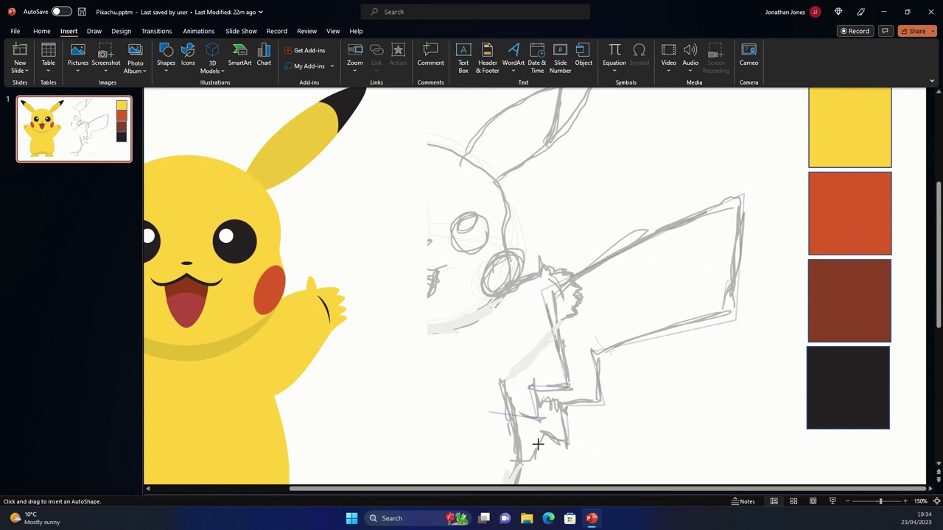
{"action": "left_click_drag", "start_coordinate": [512, 472], "coordinate": [489, 413]}
Remove the tail's fill and edit its points to curve the top edge
{"action": "left_click", "coordinate": [376, 46]}
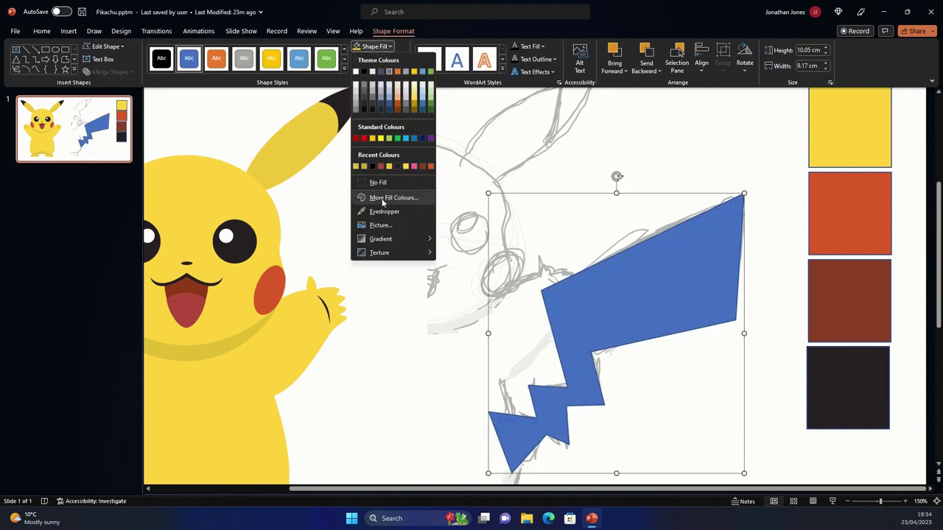
{"action": "left_click", "coordinate": [368, 183]}
{"action": "left_click", "coordinate": [105, 46]}
{"action": "left_click", "coordinate": [111, 74]}
{"action": "left_click_drag", "start_coordinate": [604, 266], "coordinate": [605, 248]}
{"action": "left_click", "coordinate": [742, 194]}
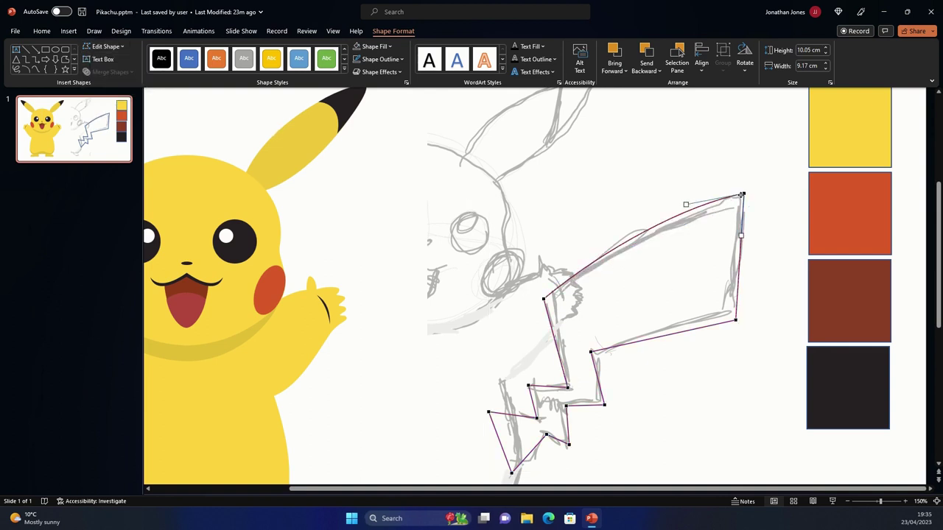
Refine the tail's top corner, lower-right corner and zig-zag notch points
{"action": "mouse_move", "coordinate": [737, 197]}
{"action": "left_mouse_down"}
{"action": "mouse_move", "coordinate": [737, 237]}
{"action": "mouse_move", "coordinate": [754, 201]}
{"action": "left_mouse_up"}
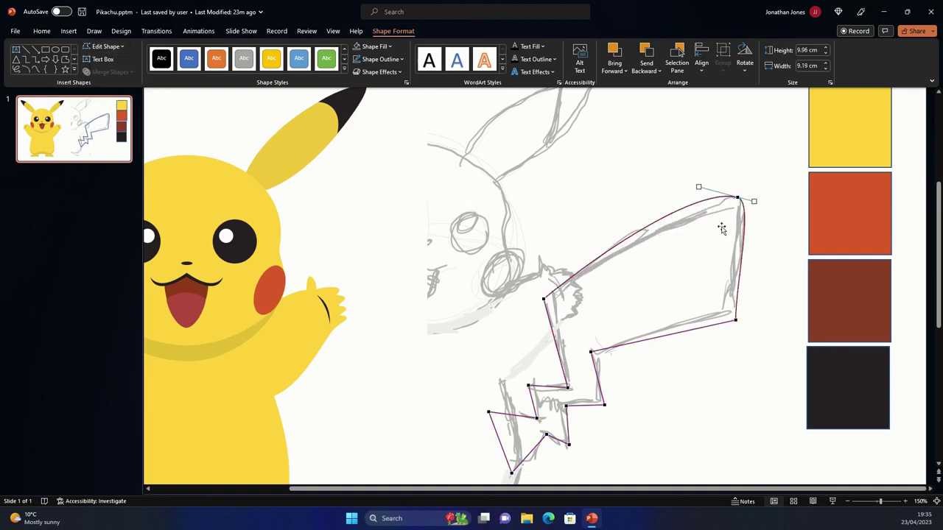
{"action": "left_click_drag", "start_coordinate": [698, 187], "coordinate": [697, 190]}
{"action": "mouse_move", "coordinate": [737, 318]}
{"action": "left_mouse_down"}
{"action": "mouse_move", "coordinate": [726, 312]}
{"action": "mouse_move", "coordinate": [720, 326]}
{"action": "mouse_move", "coordinate": [720, 319]}
{"action": "left_mouse_up"}
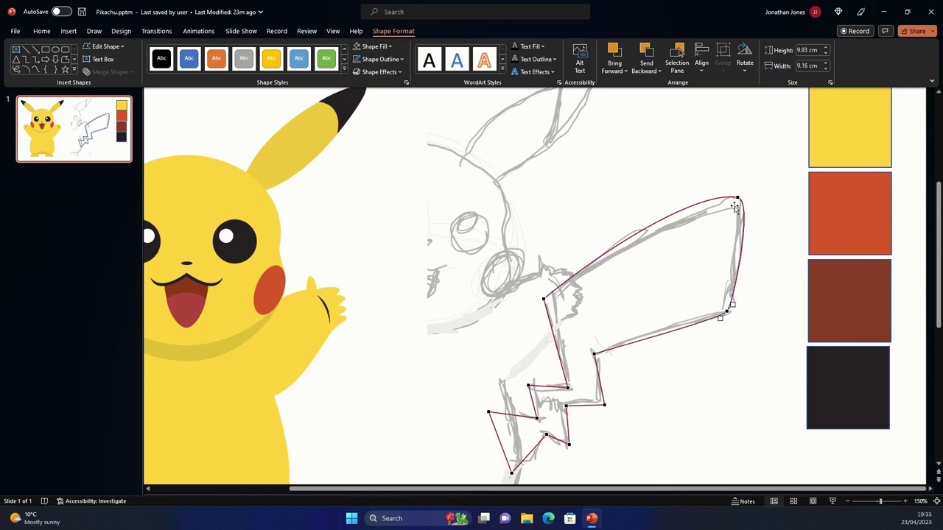
{"action": "left_click_drag", "start_coordinate": [698, 190], "coordinate": [731, 193]}
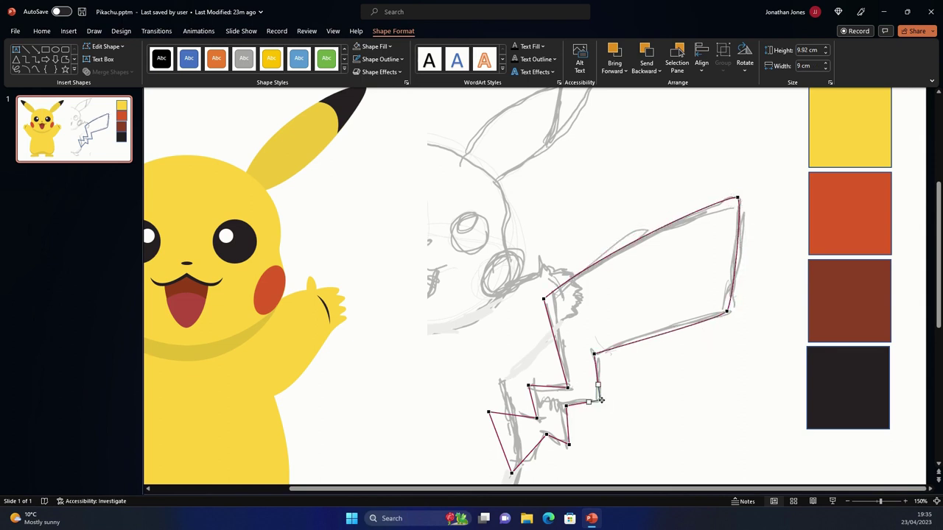
{"action": "scroll", "coordinate": [601, 400], "scroll_direction": "down", "scroll_amount": 1}
{"action": "left_click_drag", "start_coordinate": [567, 354], "coordinate": [564, 344]}
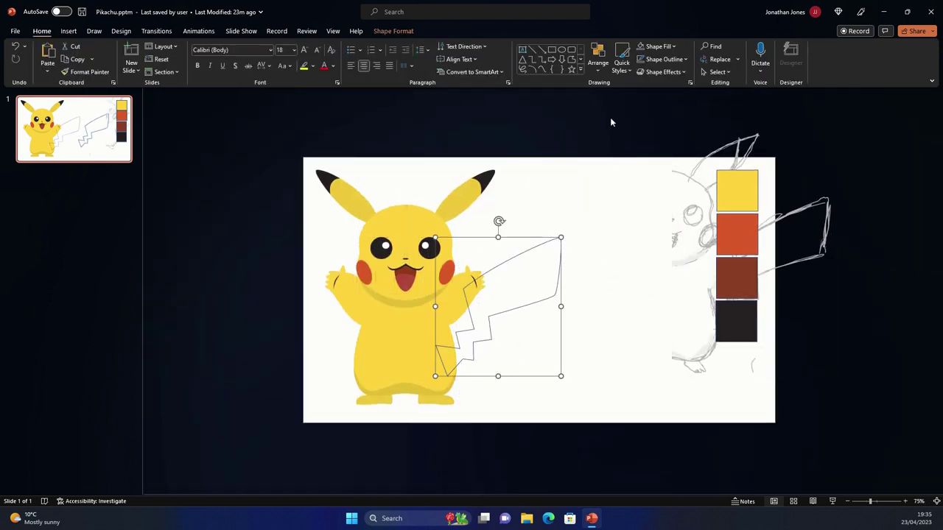
Send the tail behind Pikachu and tilt it counter-clockwise
{"action": "left_click", "coordinate": [393, 31]}
{"action": "left_click", "coordinate": [657, 71]}
{"action": "left_click", "coordinate": [659, 99]}
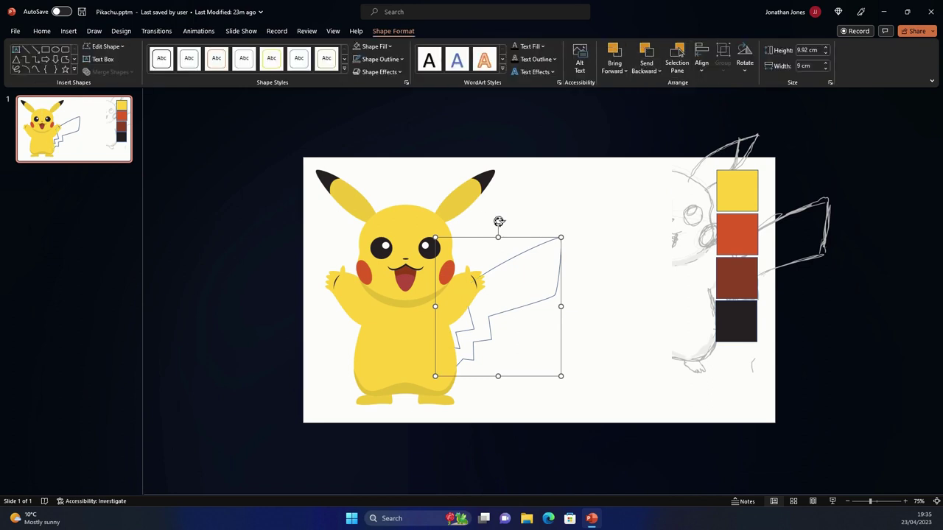
{"action": "left_click_drag", "start_coordinate": [499, 221], "coordinate": [476, 220]}
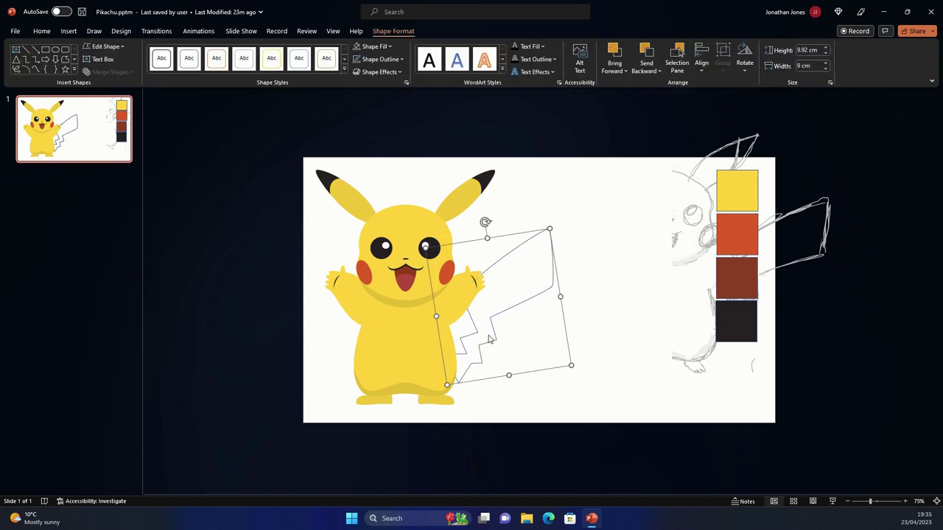
Fill the tail with Pikachu's yellow using the eyedropper and nudge it slightly left
{"action": "left_click", "coordinate": [388, 46]}
{"action": "left_click", "coordinate": [374, 211]}
{"action": "left_click", "coordinate": [429, 359]}
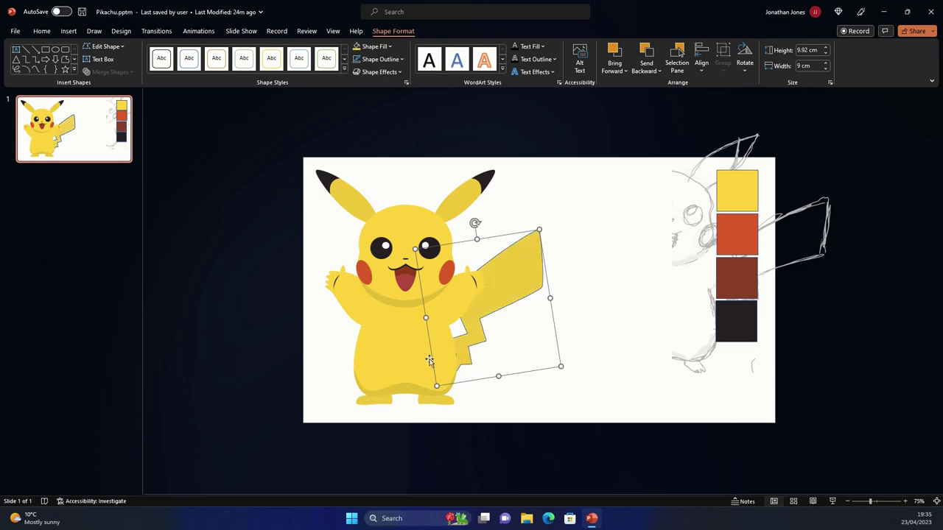
{"action": "left_click_drag", "start_coordinate": [430, 360], "coordinate": [423, 360]}
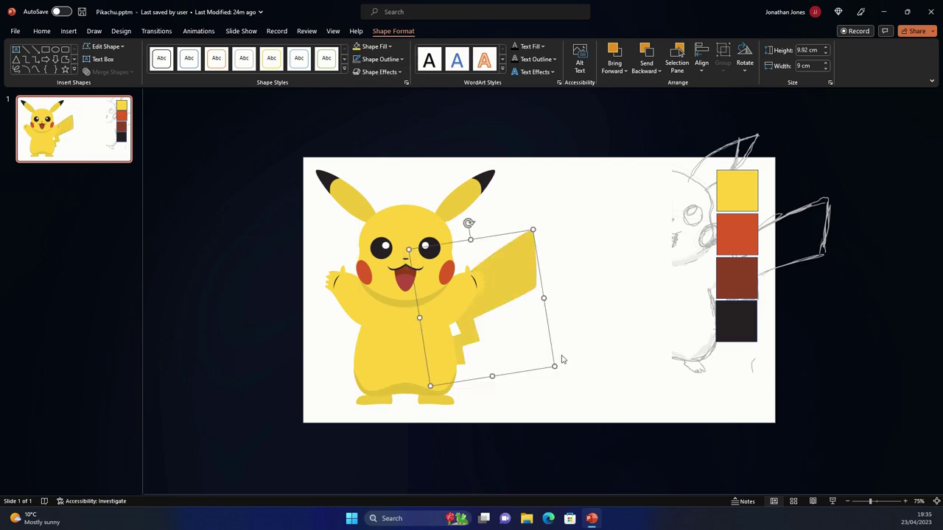
{"action": "scroll", "coordinate": [561, 359], "scroll_direction": "up", "scroll_amount": 4}
{"action": "scroll", "coordinate": [549, 343], "scroll_direction": "down", "scroll_amount": 2}
Draw an unfilled zigzag freeform patch at the base of the tail
{"action": "left_click", "coordinate": [69, 31]}
{"action": "left_click", "coordinate": [165, 63]}
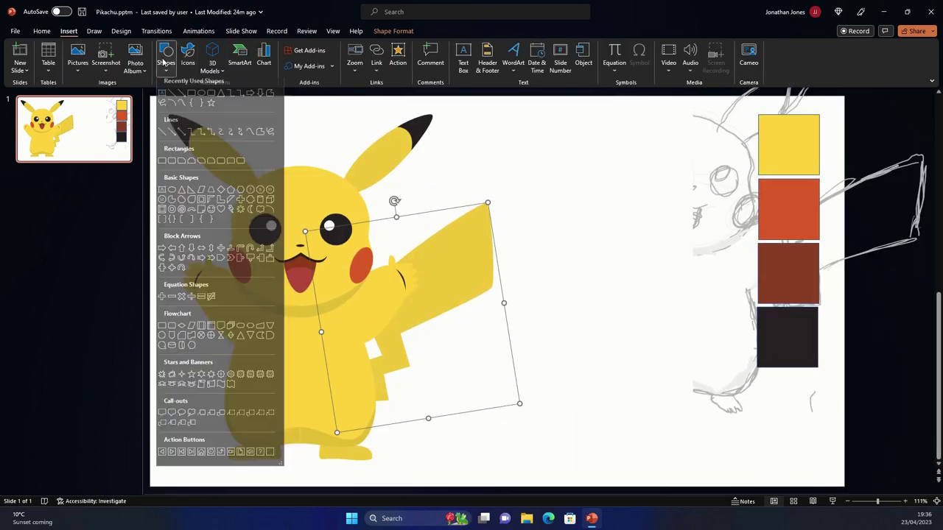
{"action": "left_click", "coordinate": [162, 67]}
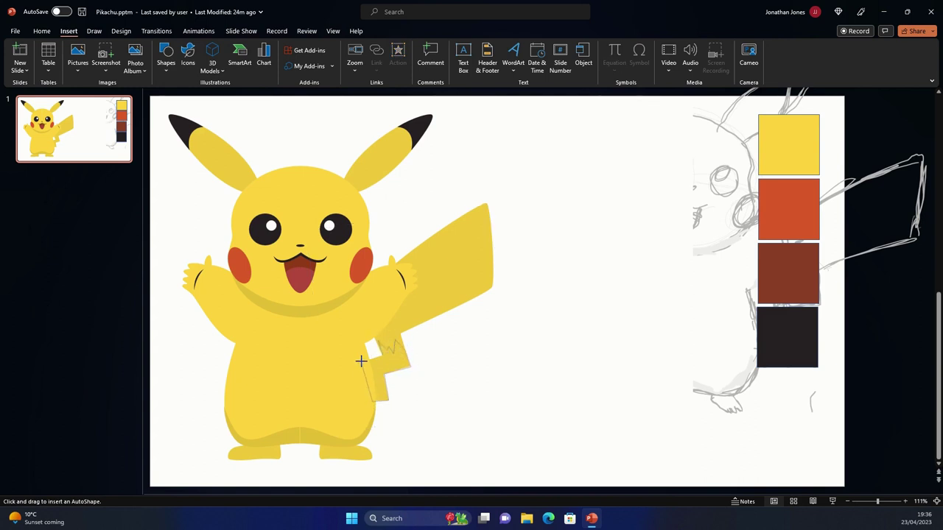
{"action": "left_click_drag", "start_coordinate": [360, 360], "coordinate": [377, 398]}
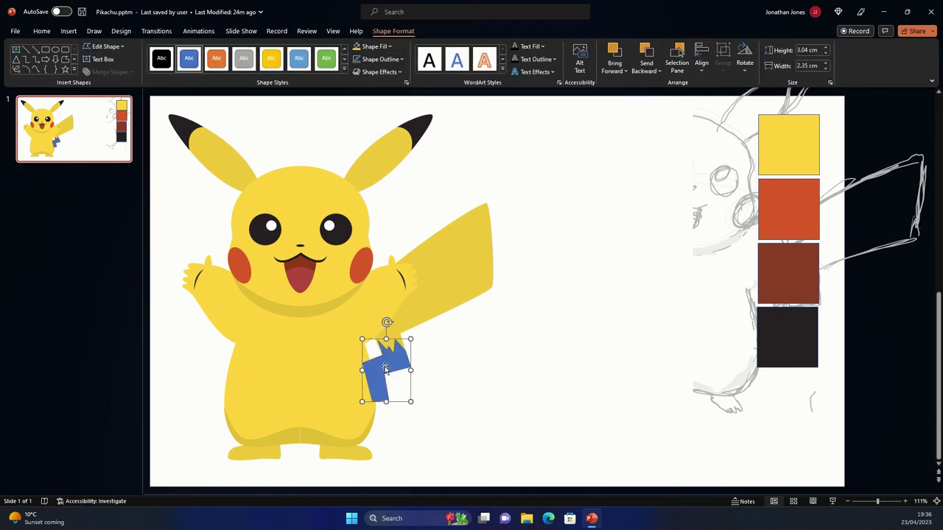
{"action": "left_click", "coordinate": [375, 47]}
{"action": "left_click", "coordinate": [378, 185]}
Adjust the patch's points so it fits the tail's base
{"action": "scroll", "coordinate": [498, 248], "scroll_direction": "up", "scroll_amount": 10}
{"action": "left_click", "coordinate": [105, 46]}
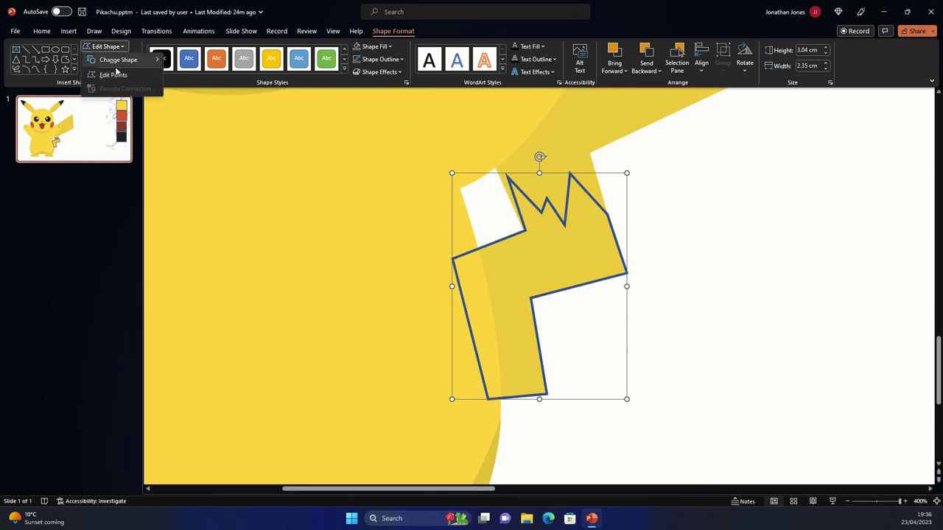
{"action": "left_click", "coordinate": [113, 74]}
{"action": "left_click_drag", "start_coordinate": [506, 178], "coordinate": [498, 177]}
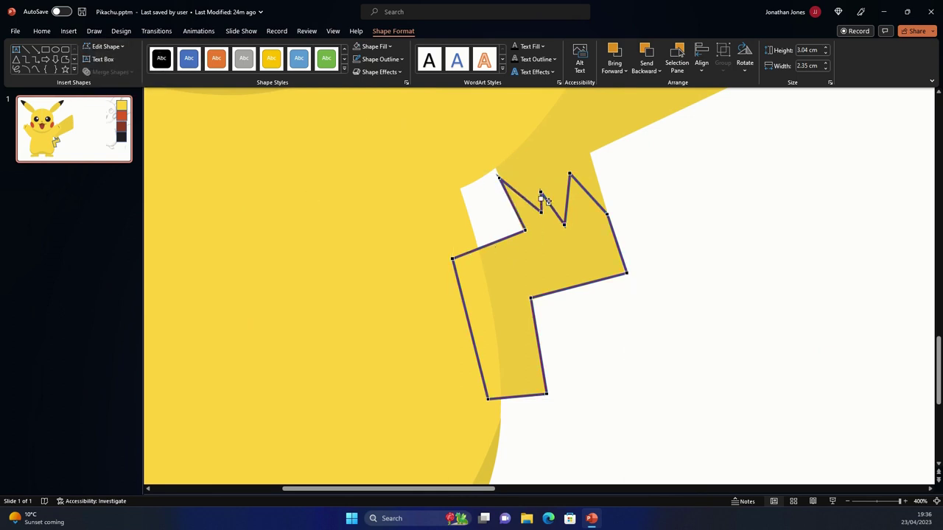
{"action": "left_click_drag", "start_coordinate": [626, 273], "coordinate": [624, 272]}
{"action": "left_click", "coordinate": [545, 395]}
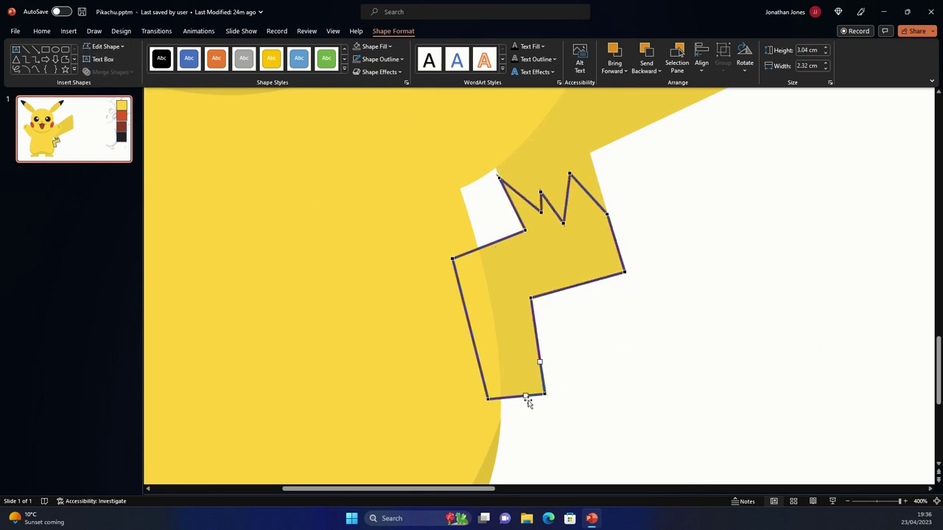
Fill the patch with the brown swatch colour and send it behind the body
{"action": "left_click", "coordinate": [376, 45]}
{"action": "left_click", "coordinate": [383, 208]}
{"action": "scroll", "coordinate": [652, 248], "scroll_direction": "down", "scroll_amount": 5, "text": "ctrl"}
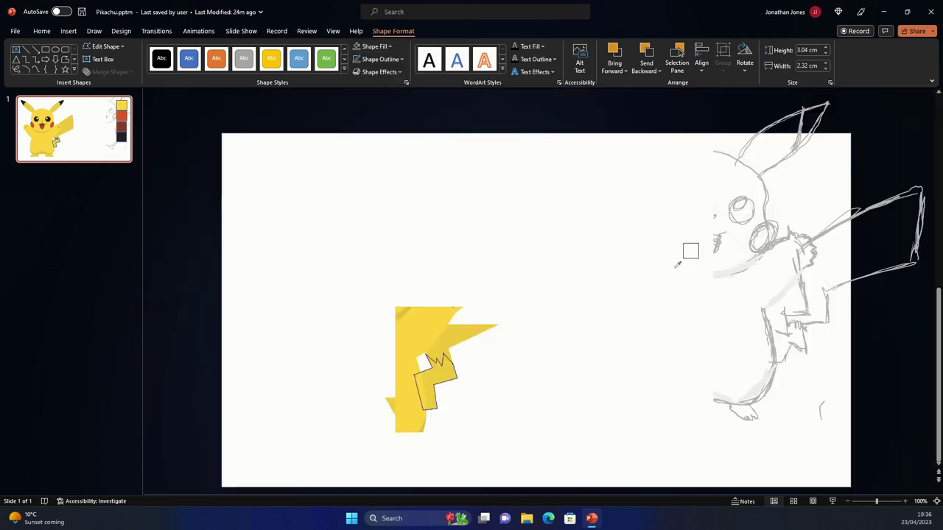
{"action": "left_click", "coordinate": [789, 288]}
{"action": "left_click", "coordinate": [646, 70]}
{"action": "left_click", "coordinate": [665, 100]}
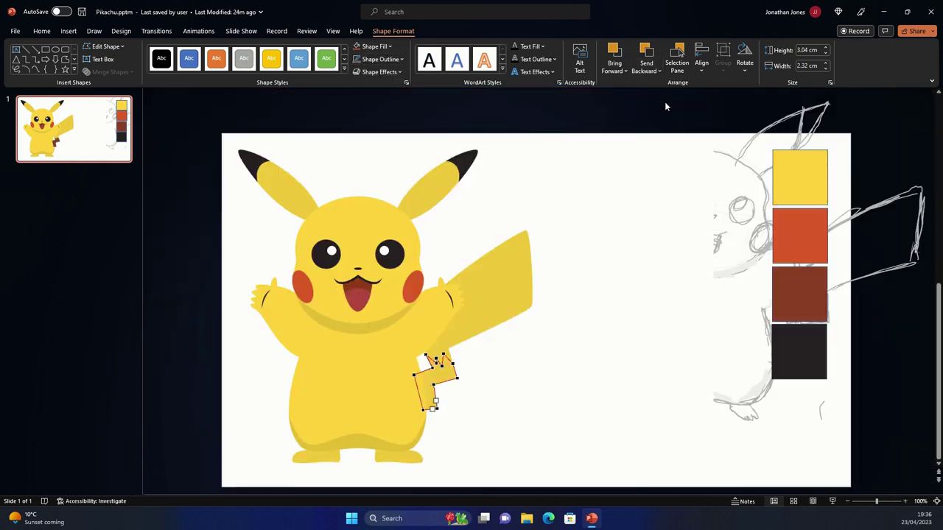
{"action": "left_click", "coordinate": [578, 309]}
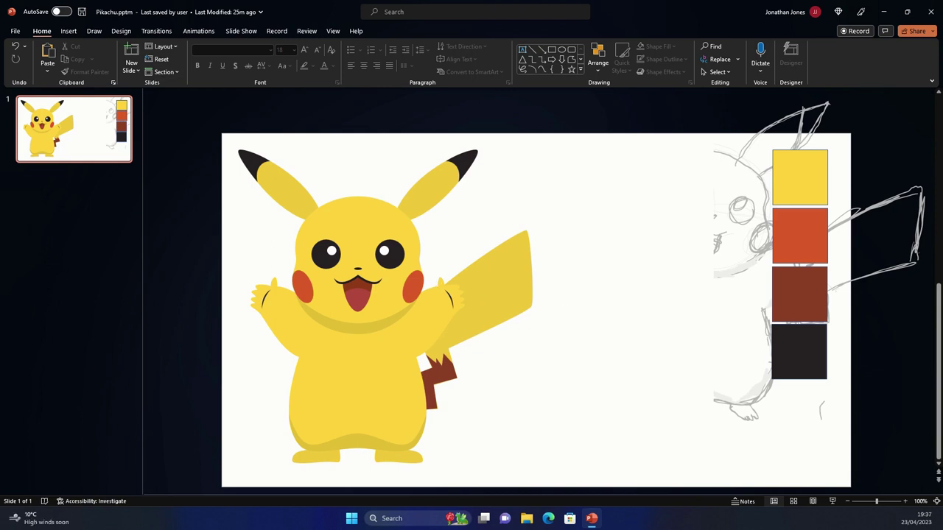
Select the Freeform shape again to draw the tail shading
{"action": "left_click", "coordinate": [69, 31]}
{"action": "left_click", "coordinate": [165, 59]}
{"action": "left_click", "coordinate": [259, 138]}
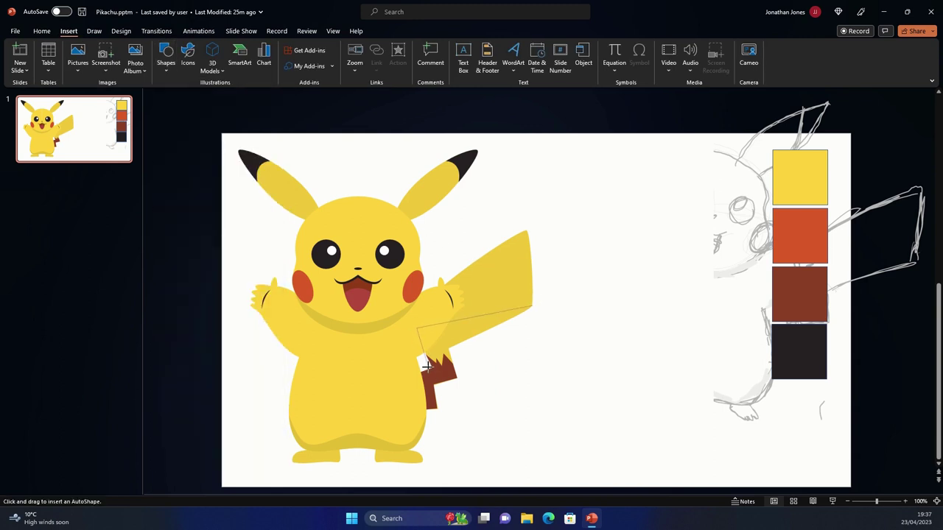
Finish the tail shading freeform and send it behind the yellow tail
{"action": "left_click", "coordinate": [531, 305]}
{"action": "left_click", "coordinate": [644, 70]}
{"action": "left_click", "coordinate": [665, 98]}
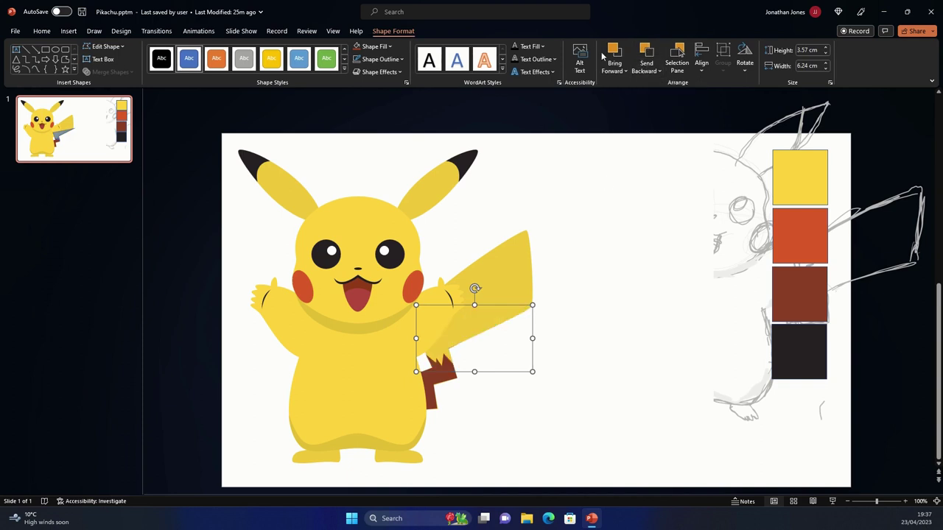
{"action": "scroll", "coordinate": [379, 183], "scroll_direction": "up", "scroll_amount": 10}
{"action": "left_click", "coordinate": [106, 46]}
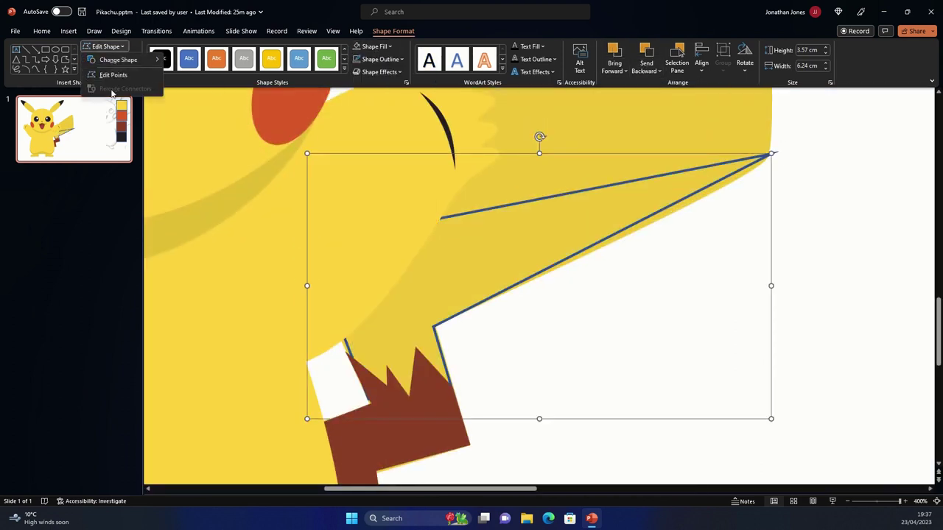
{"action": "left_click", "coordinate": [114, 72]}
{"action": "left_click", "coordinate": [545, 268]}
Curve the shading's tail-tip point, upper edge and left point to follow the tail
{"action": "left_click_drag", "start_coordinate": [770, 153], "coordinate": [766, 158]}
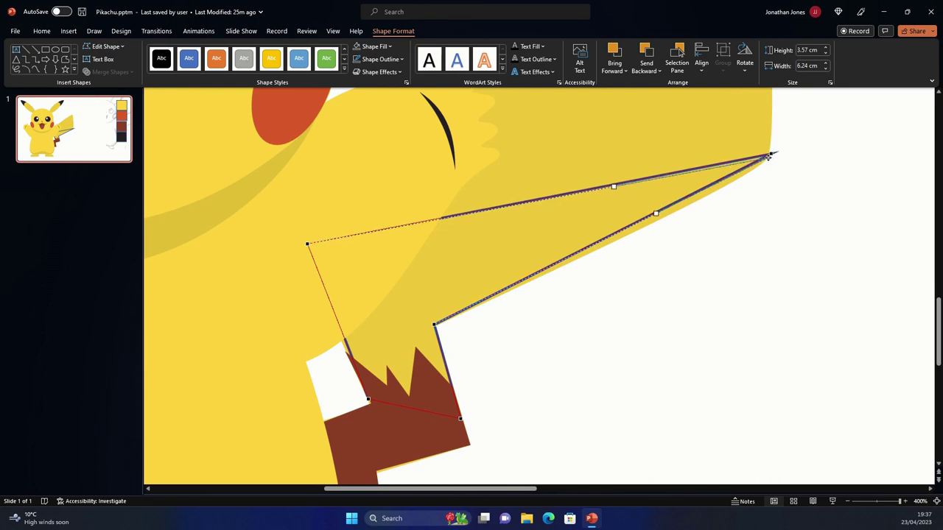
{"action": "left_click_drag", "start_coordinate": [613, 186], "coordinate": [617, 204]}
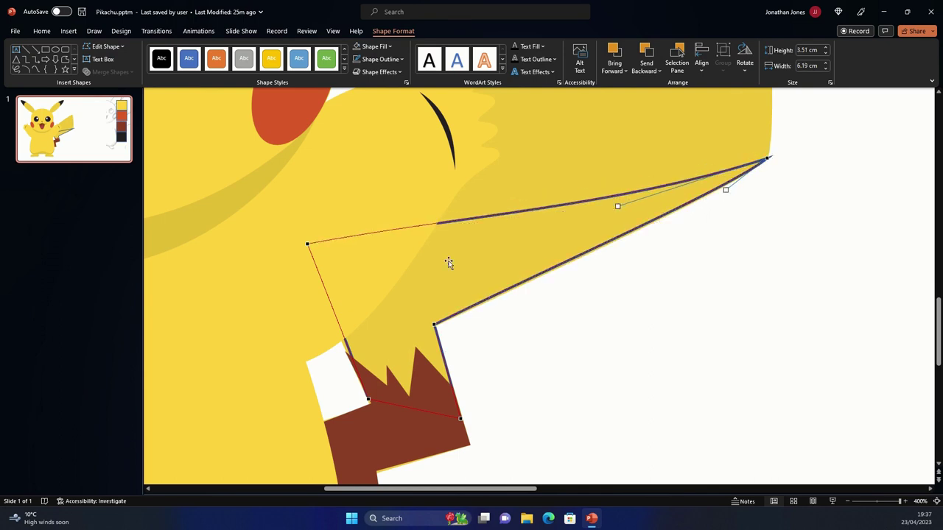
{"action": "left_click", "coordinate": [306, 243]}
{"action": "left_click_drag", "start_coordinate": [459, 216], "coordinate": [440, 239]}
{"action": "left_click_drag", "start_coordinate": [305, 243], "coordinate": [295, 245]}
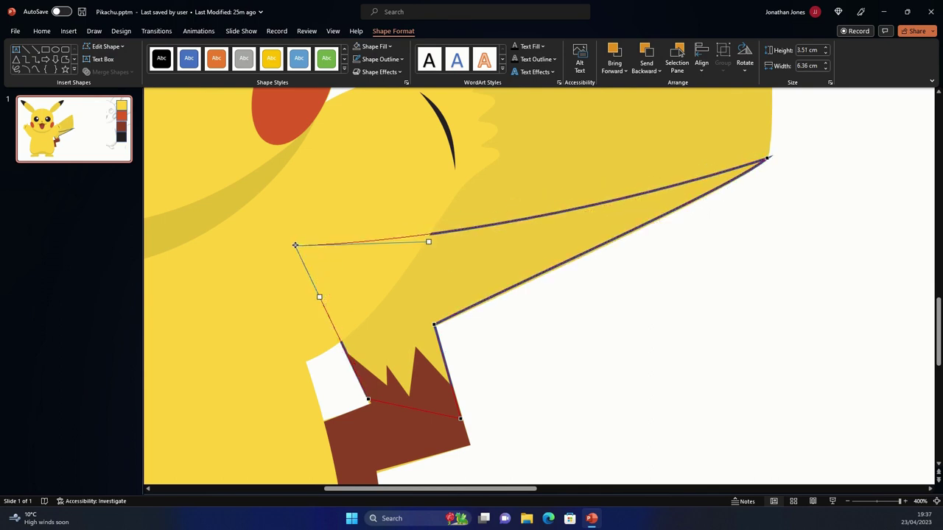
{"action": "left_click_drag", "start_coordinate": [429, 243], "coordinate": [426, 241]}
Fill the shading black with 80% transparency
{"action": "left_click", "coordinate": [390, 46]}
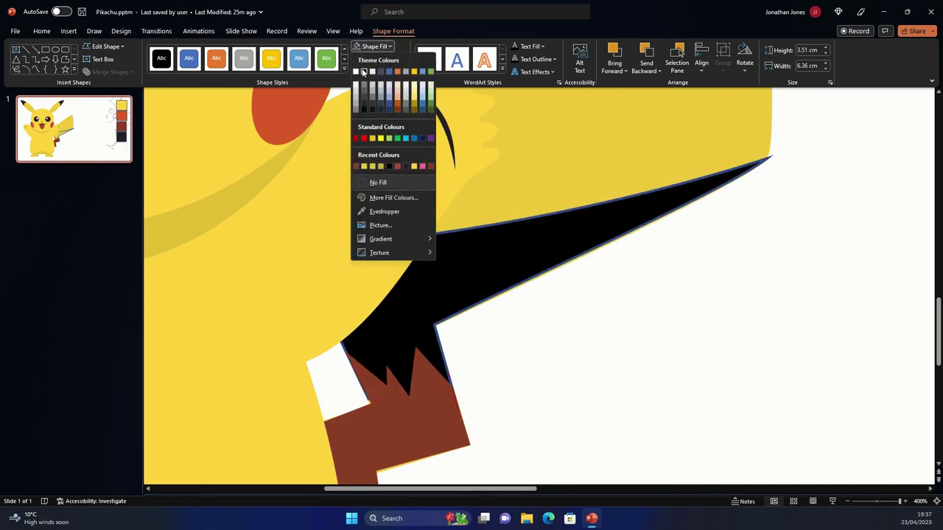
{"action": "left_click", "coordinate": [366, 64]}
{"action": "left_click", "coordinate": [372, 46]}
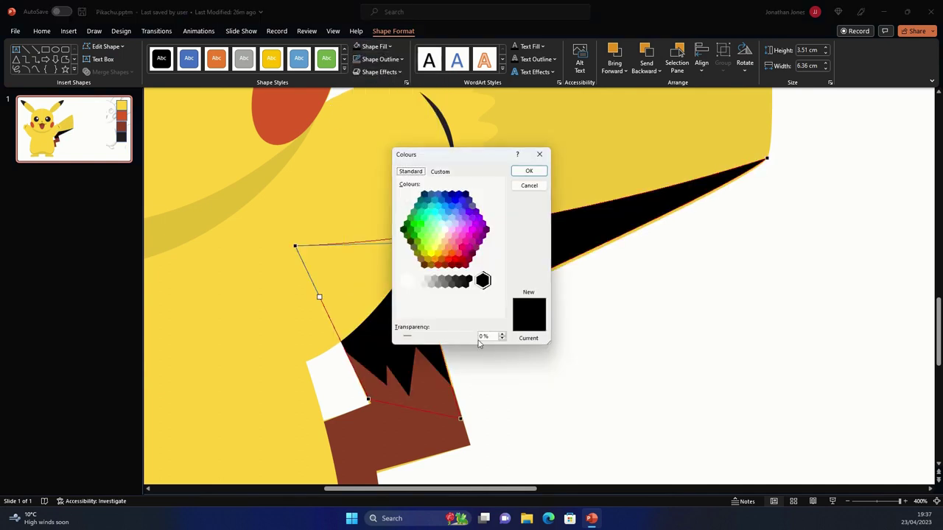
{"action": "type", "text": "80"}
{"action": "key", "text": "Return"}
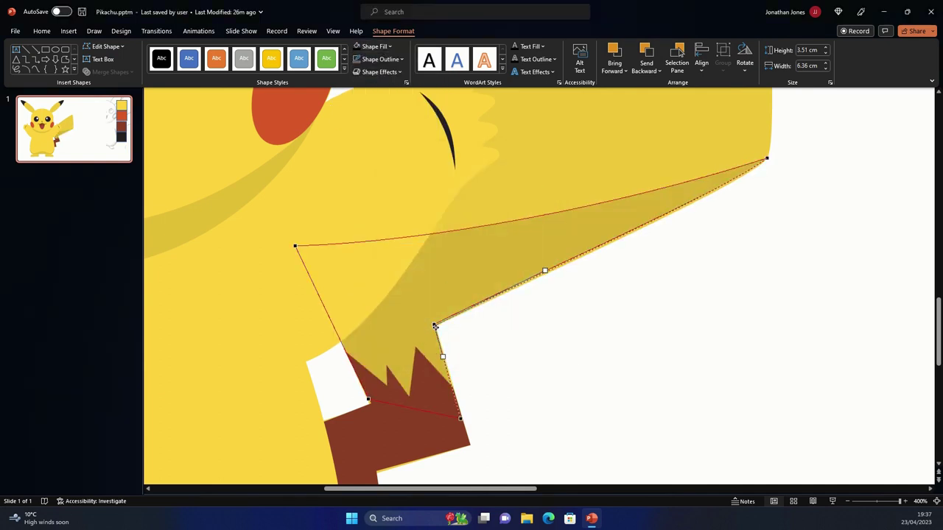
Refine the shading's tail-tip point and lower edge
{"action": "left_click", "coordinate": [766, 157]}
{"action": "left_click_drag", "start_coordinate": [732, 190], "coordinate": [739, 188]}
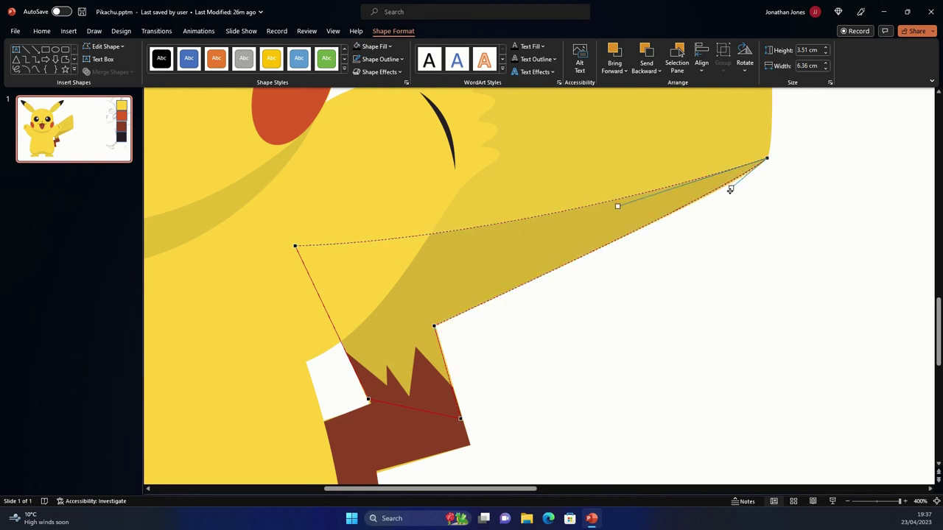
{"action": "left_click", "coordinate": [391, 46]}
{"action": "left_click", "coordinate": [390, 212]}
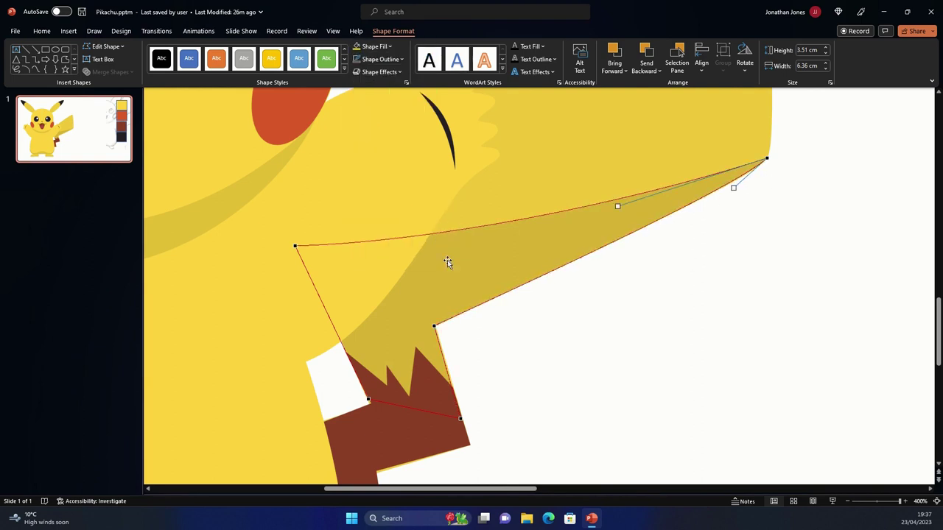
{"action": "left_click_drag", "start_coordinate": [460, 420], "coordinate": [461, 414]}
Open the brown tail patch's points for editing, then leave point editing
{"action": "left_click", "coordinate": [380, 420]}
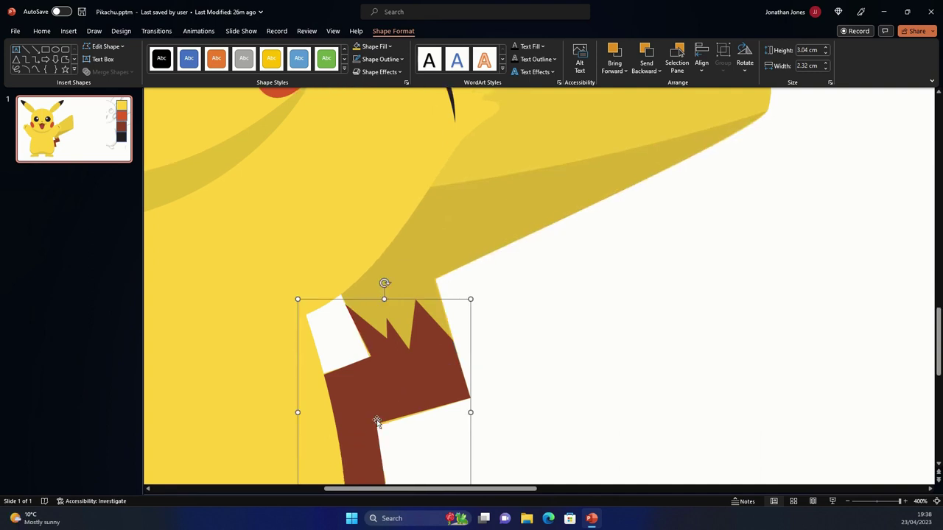
{"action": "left_click", "coordinate": [105, 46]}
{"action": "left_click", "coordinate": [112, 71]}
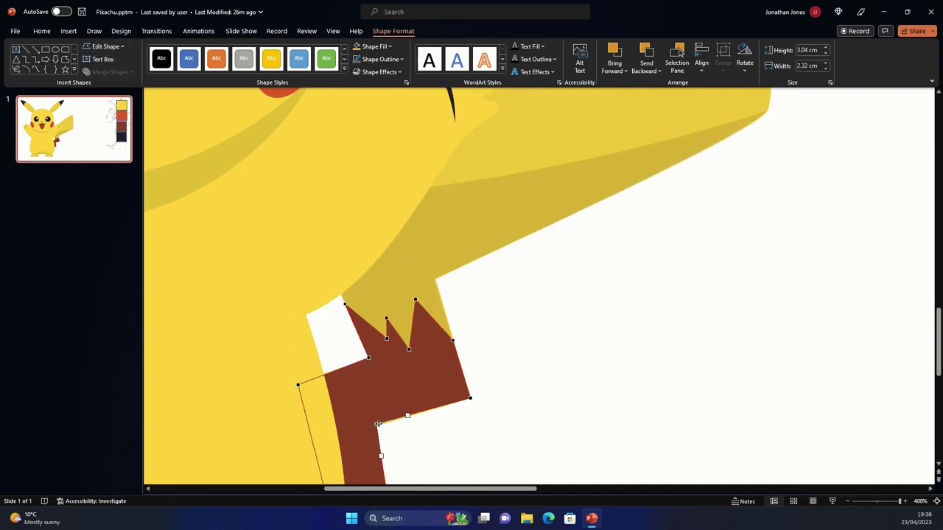
{"action": "scroll", "coordinate": [420, 388], "scroll_direction": "down", "scroll_amount": 3}
{"action": "scroll", "coordinate": [394, 427], "scroll_direction": "down", "scroll_amount": 6}
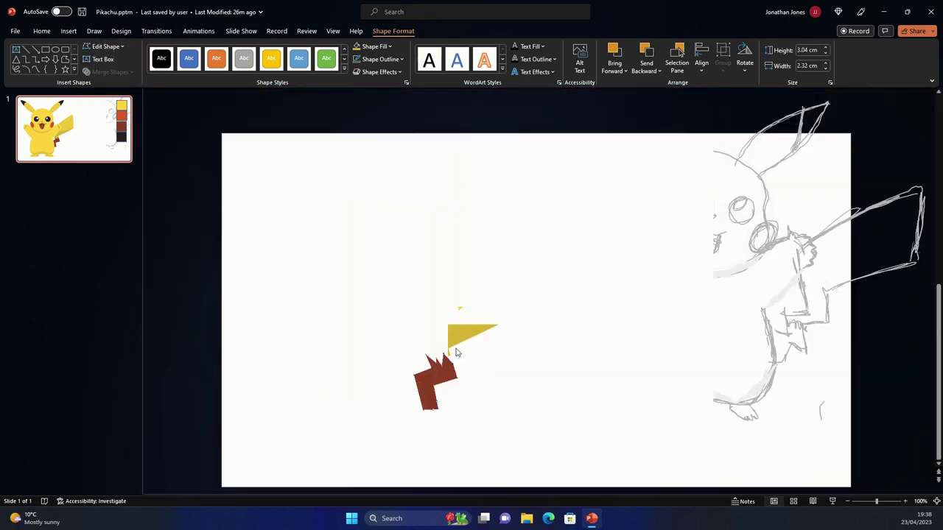
{"action": "key", "text": "Escape"}
Delete the reference sketch from the slide
{"action": "scroll", "coordinate": [491, 346], "scroll_direction": "down", "scroll_amount": 2}
{"action": "left_click", "coordinate": [676, 218]}
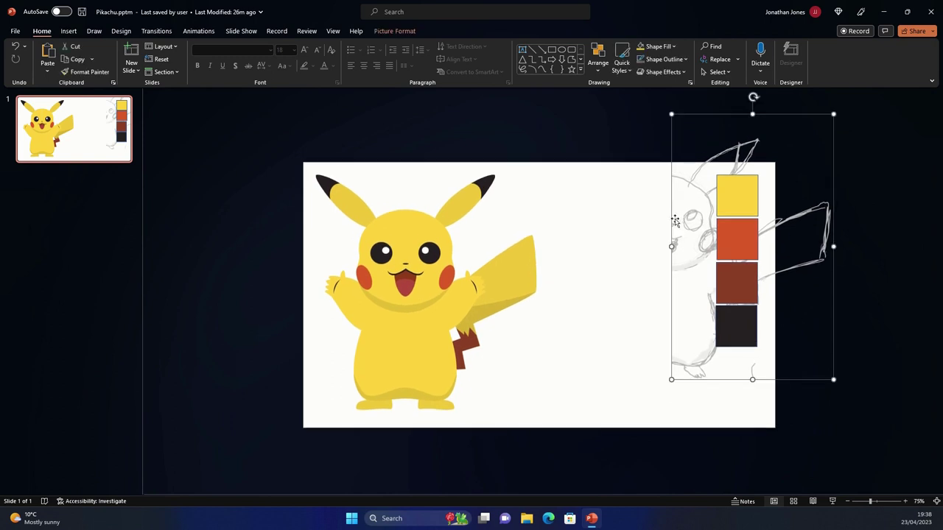
{"action": "key", "text": "Delete"}
Draw an unfilled freeform triangle over the left ear
{"action": "left_click", "coordinate": [68, 31]}
{"action": "left_click", "coordinate": [166, 63]}
{"action": "left_click", "coordinate": [260, 136]}
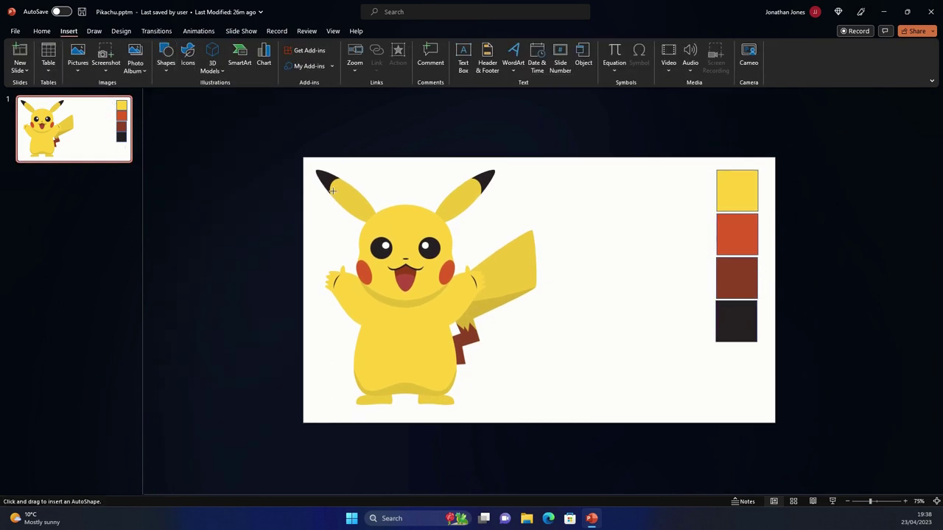
{"action": "left_click_drag", "start_coordinate": [339, 180], "coordinate": [379, 229]}
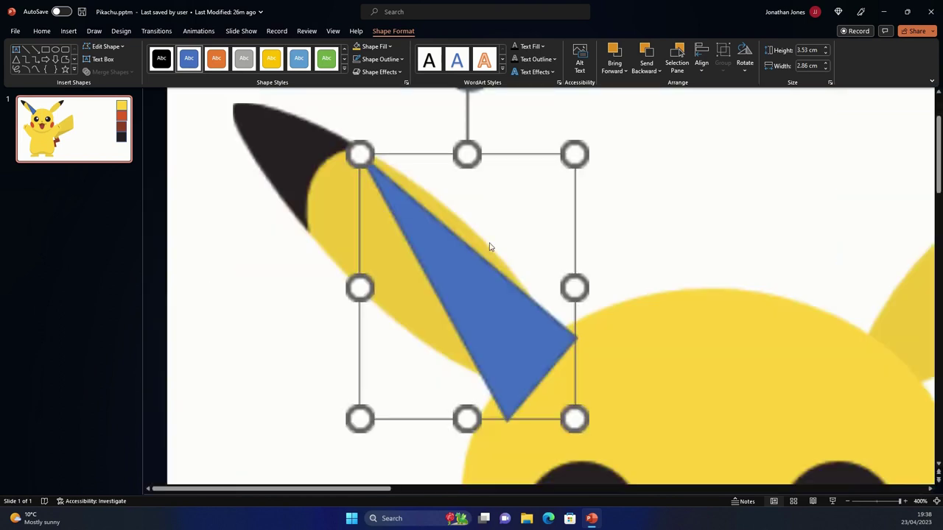
{"action": "scroll", "coordinate": [488, 246], "scroll_direction": "up", "scroll_amount": 8}
{"action": "left_click", "coordinate": [385, 47]}
{"action": "left_click", "coordinate": [380, 184]}
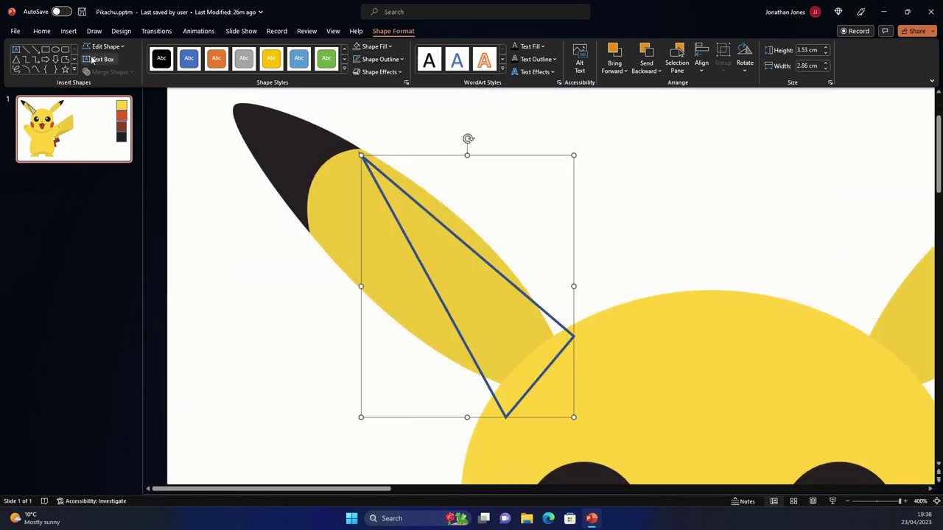
Curve the triangle's points to follow the inner edge of the left ear
{"action": "left_click", "coordinate": [106, 46]}
{"action": "left_click", "coordinate": [110, 71]}
{"action": "left_click_drag", "start_coordinate": [360, 154], "coordinate": [380, 157]}
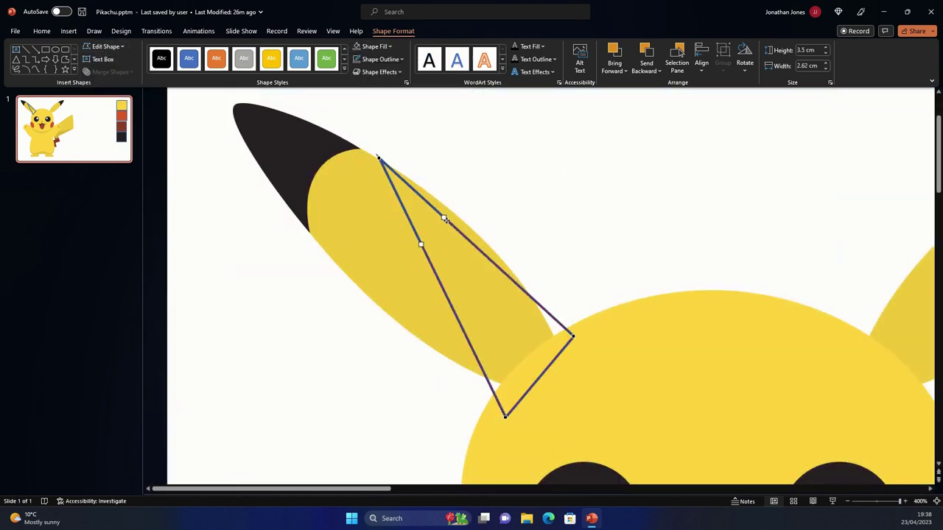
{"action": "left_click_drag", "start_coordinate": [444, 217], "coordinate": [470, 212]}
{"action": "left_click_drag", "start_coordinate": [573, 337], "coordinate": [562, 356]}
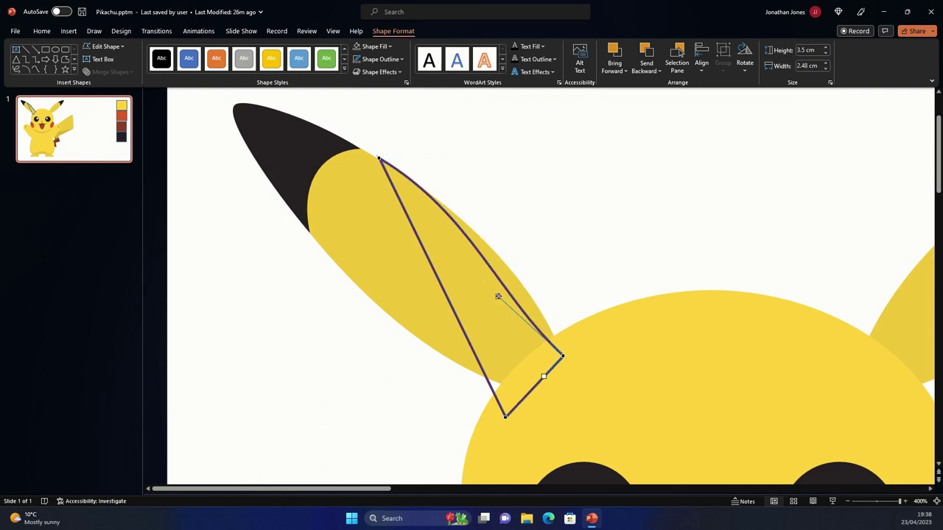
{"action": "left_click_drag", "start_coordinate": [498, 294], "coordinate": [542, 295]}
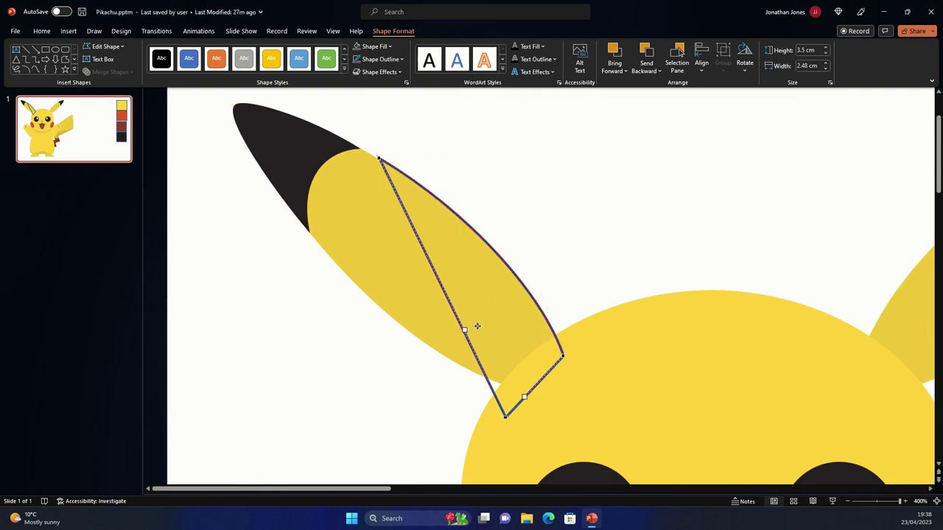
{"action": "mouse_move", "coordinate": [464, 330]}
{"action": "left_mouse_down"}
{"action": "mouse_move", "coordinate": [518, 318]}
{"action": "mouse_move", "coordinate": [515, 328]}
{"action": "left_mouse_up"}
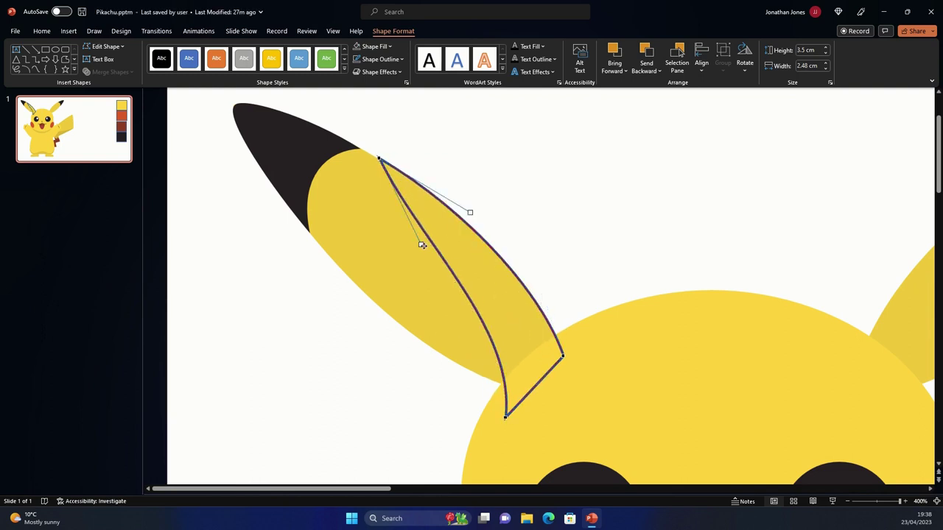
Fill the ear shading dark gold and move it back a layer
{"action": "left_click", "coordinate": [373, 45]}
{"action": "left_click", "coordinate": [356, 166]}
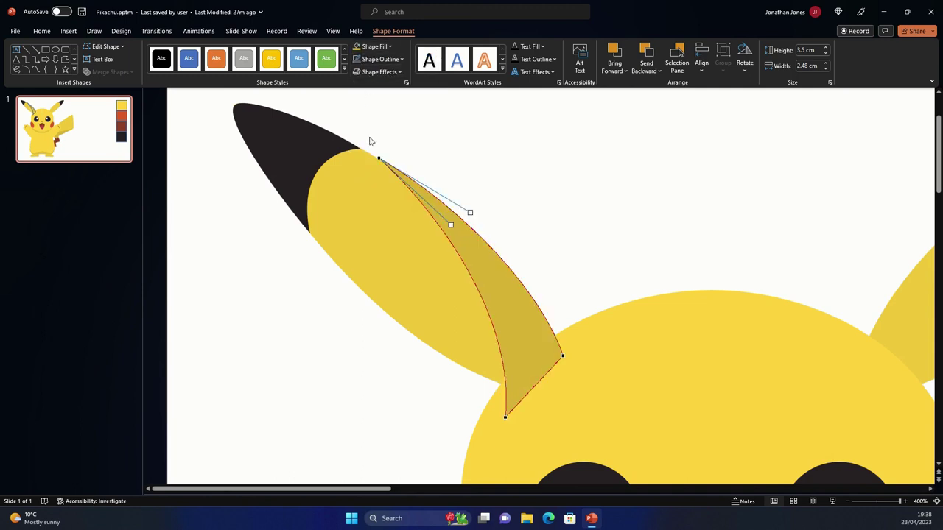
{"action": "left_click_drag", "start_coordinate": [380, 157], "coordinate": [378, 158]}
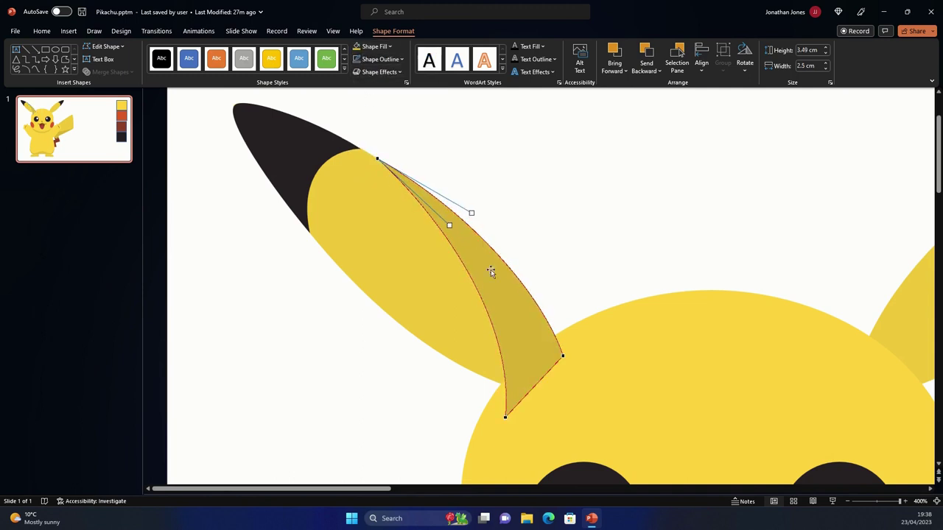
{"action": "left_click", "coordinate": [659, 71]}
{"action": "left_click", "coordinate": [659, 84]}
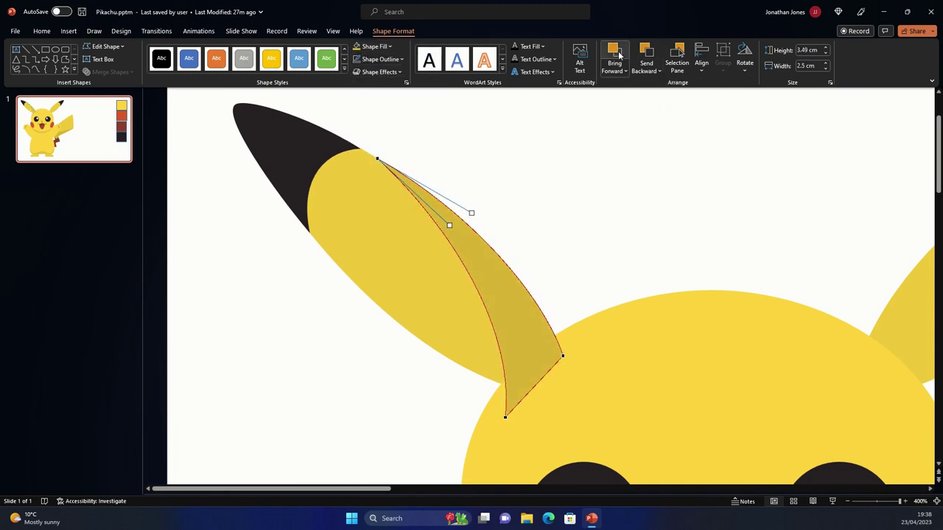
Tuck the ear shading behind the head and duplicate it
{"action": "key", "text": "ctrl+a"}
{"action": "left_click", "coordinate": [720, 122]}
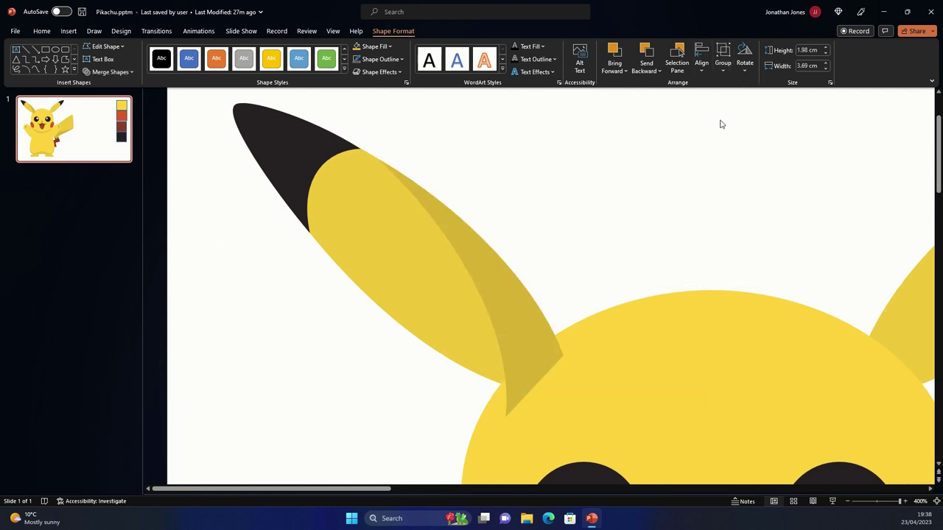
{"action": "left_click", "coordinate": [358, 225]}
{"action": "left_click", "coordinate": [511, 260]}
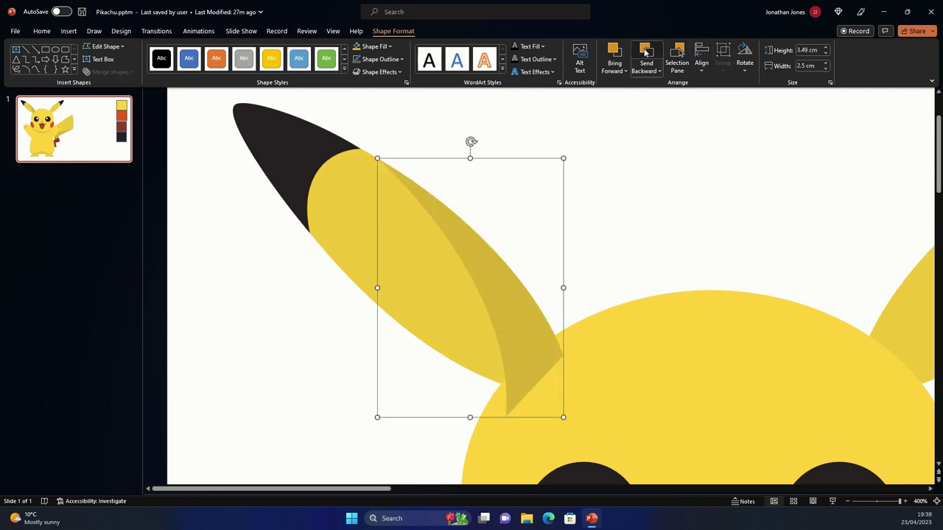
{"action": "left_click", "coordinate": [645, 52]}
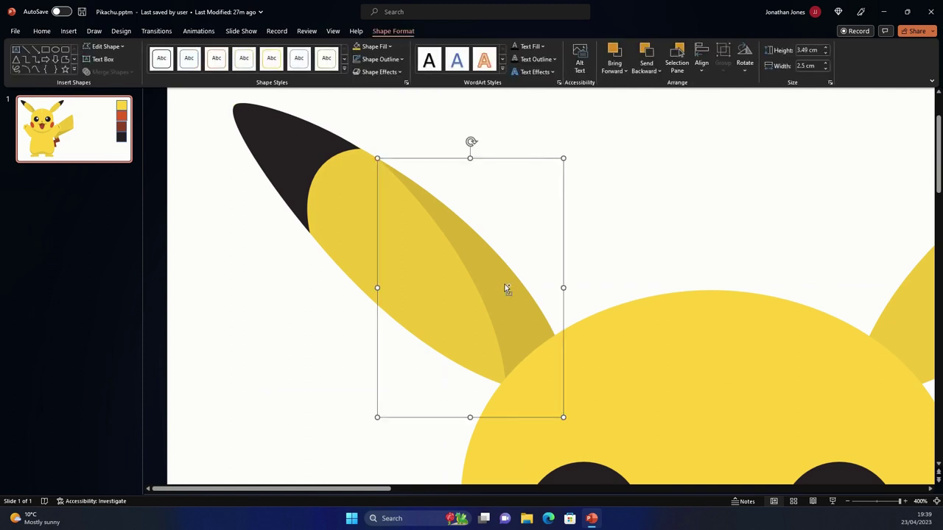
{"action": "scroll", "coordinate": [504, 284], "scroll_direction": "down", "scroll_amount": 5}
{"action": "key", "text": "ctrl+d"}
Flip the duplicated ear shading horizontally and move it onto the right ear
{"action": "left_click", "coordinate": [744, 64]}
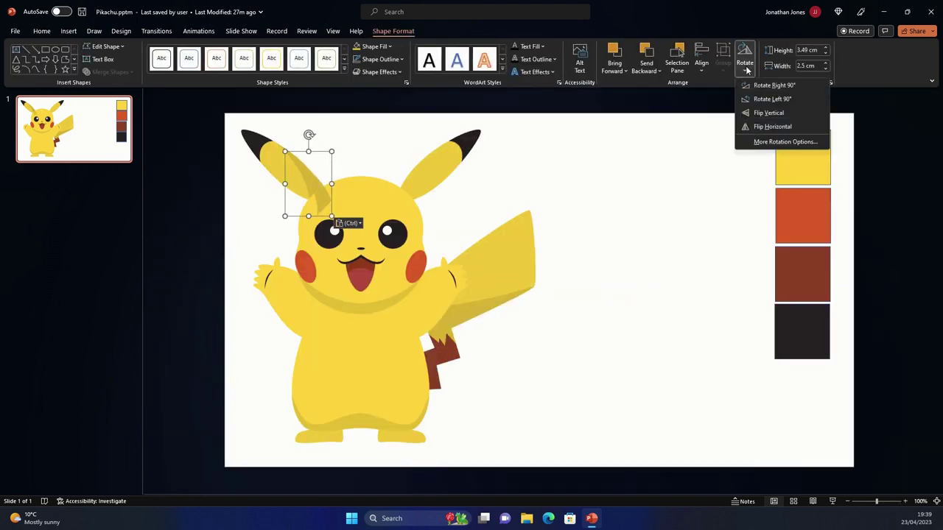
{"action": "left_click", "coordinate": [773, 127]}
{"action": "mouse_move", "coordinate": [313, 180]}
{"action": "left_mouse_down"}
{"action": "mouse_move", "coordinate": [406, 180]}
{"action": "mouse_move", "coordinate": [315, 185]}
{"action": "left_mouse_up"}
{"action": "left_click", "coordinate": [707, 62]}
{"action": "left_click", "coordinate": [725, 156]}
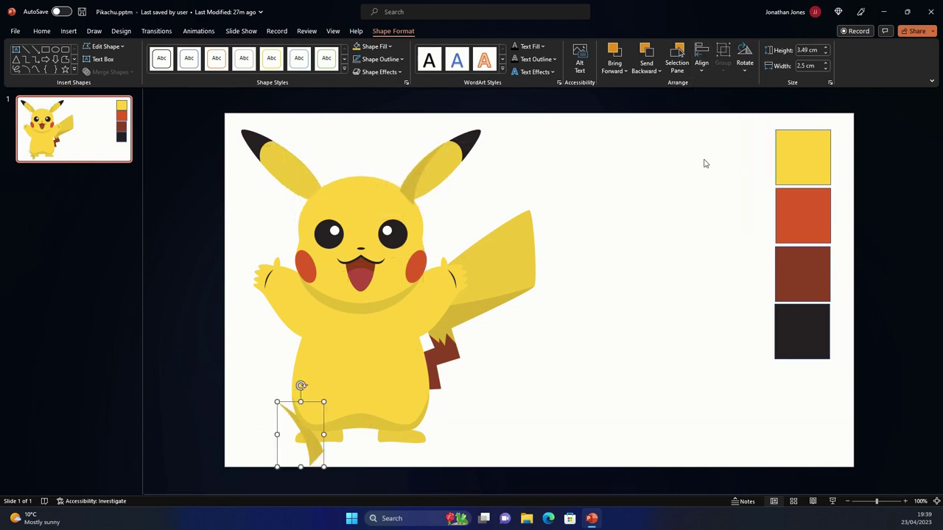
{"action": "key", "text": "ctrl+z"}
Align the right ear shading's top with the left ear shading and nudge it slightly left
{"action": "left_click", "coordinate": [410, 174], "text": "shift"}
{"action": "left_click", "coordinate": [701, 65]}
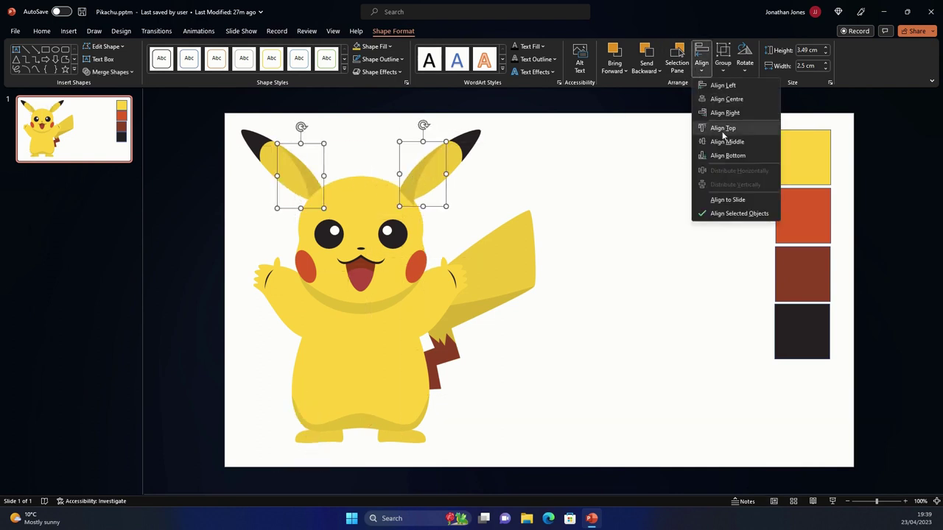
{"action": "left_click", "coordinate": [722, 127]}
{"action": "scroll", "coordinate": [516, 186], "scroll_direction": "up", "scroll_amount": 5}
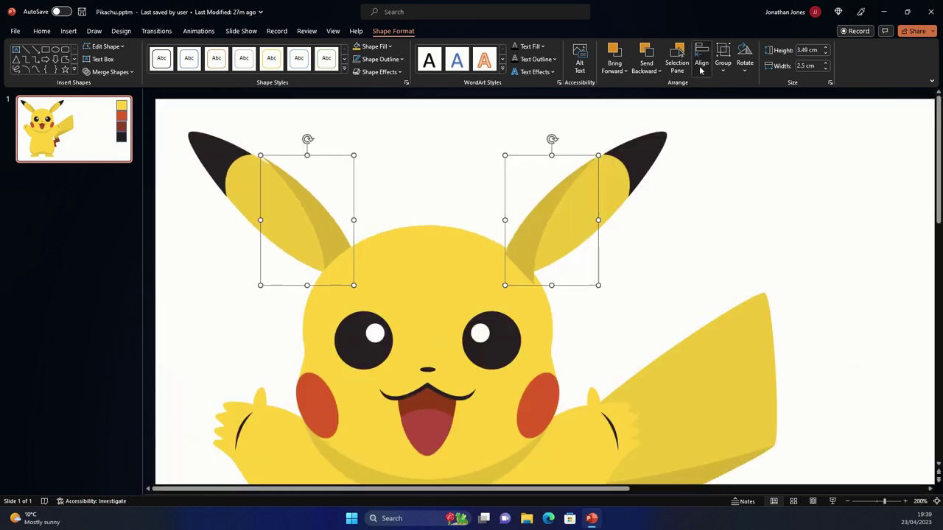
{"action": "left_click", "coordinate": [673, 196]}
{"action": "left_click_drag", "start_coordinate": [538, 236], "coordinate": [528, 235]}
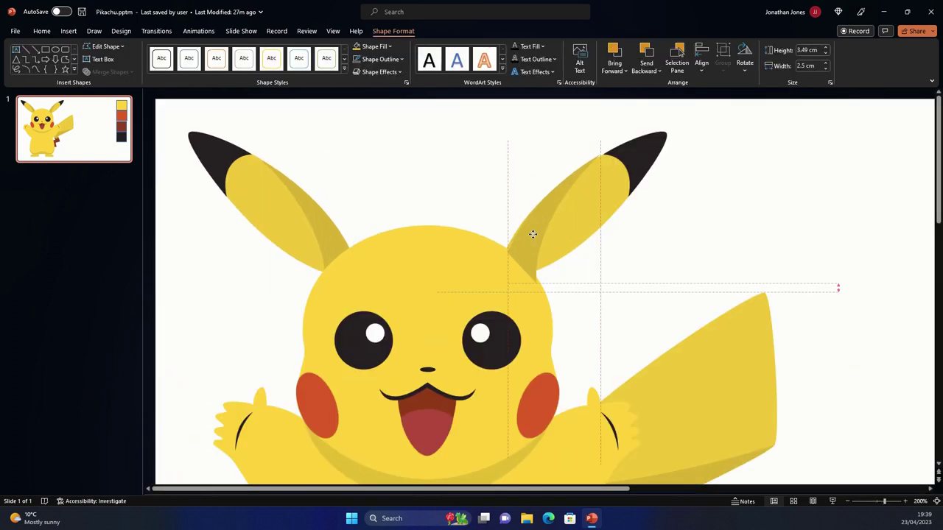
Re-align both ear shadings and shift them into place on the ears
{"action": "left_click", "coordinate": [331, 235], "text": "shift"}
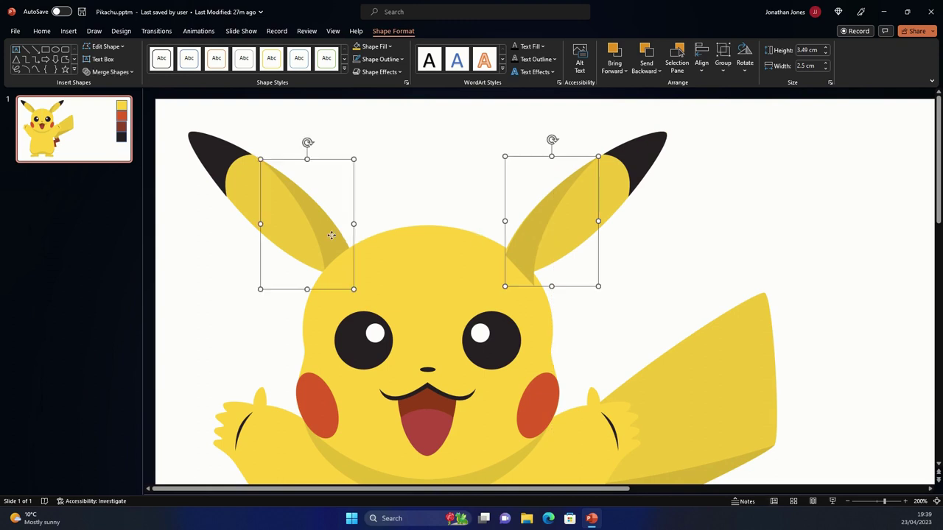
{"action": "left_click", "coordinate": [701, 65]}
{"action": "left_click", "coordinate": [718, 159]}
{"action": "scroll", "coordinate": [757, 195], "scroll_direction": "up", "scroll_amount": 5}
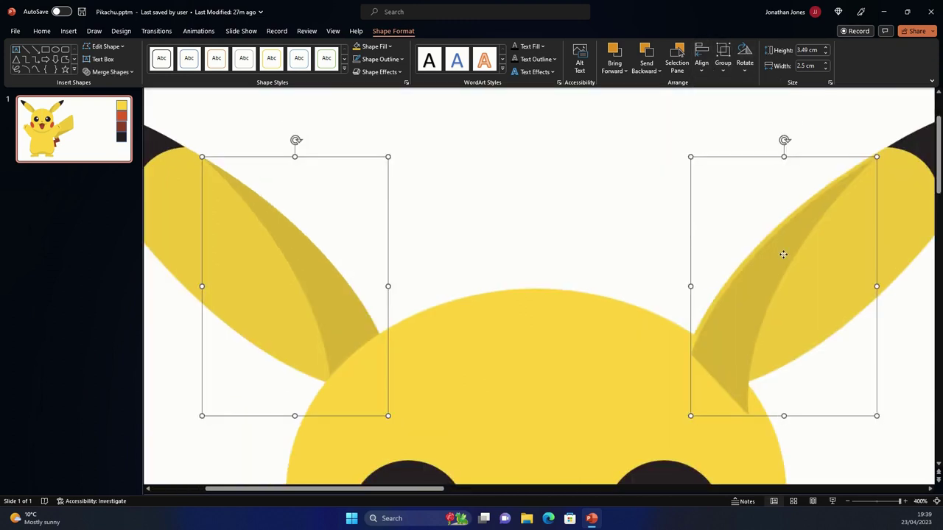
{"action": "left_click_drag", "start_coordinate": [783, 254], "coordinate": [752, 264]}
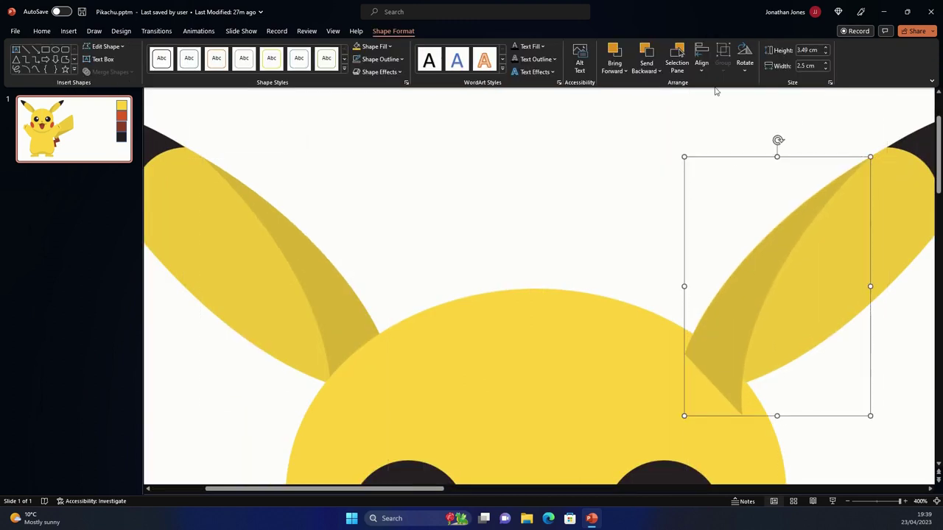
Bring the right ear shading in front of the outer ear
{"action": "left_click", "coordinate": [659, 71]}
{"action": "left_click", "coordinate": [667, 96]}
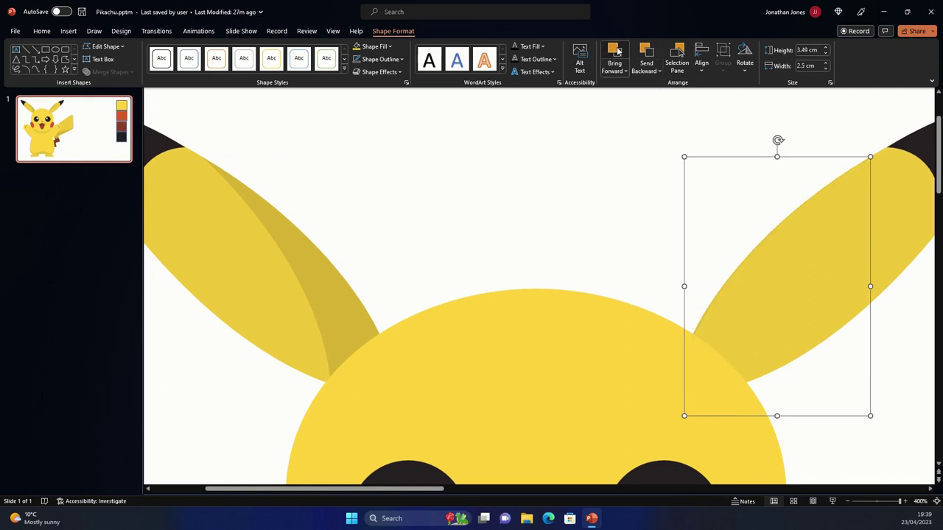
{"action": "left_click", "coordinate": [614, 51]}
{"action": "scroll", "coordinate": [754, 225], "scroll_direction": "down", "scroll_amount": 5}
{"action": "left_click", "coordinate": [581, 268]}
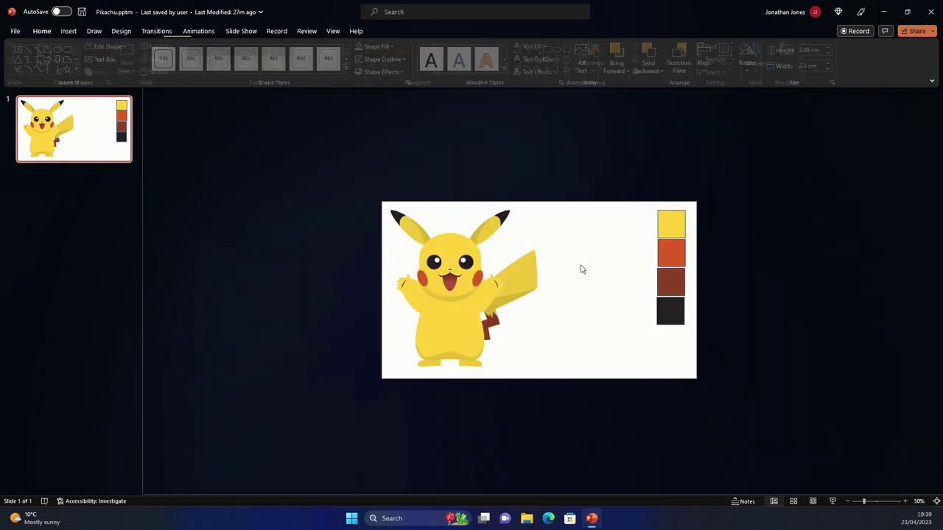
{"action": "scroll", "coordinate": [402, 379], "scroll_direction": "up", "scroll_amount": 1}
Edit the points of the lower-body shading shape
{"action": "left_click", "coordinate": [403, 379]}
{"action": "scroll", "coordinate": [403, 379], "scroll_direction": "up", "scroll_amount": 5}
{"action": "left_click", "coordinate": [393, 31]}
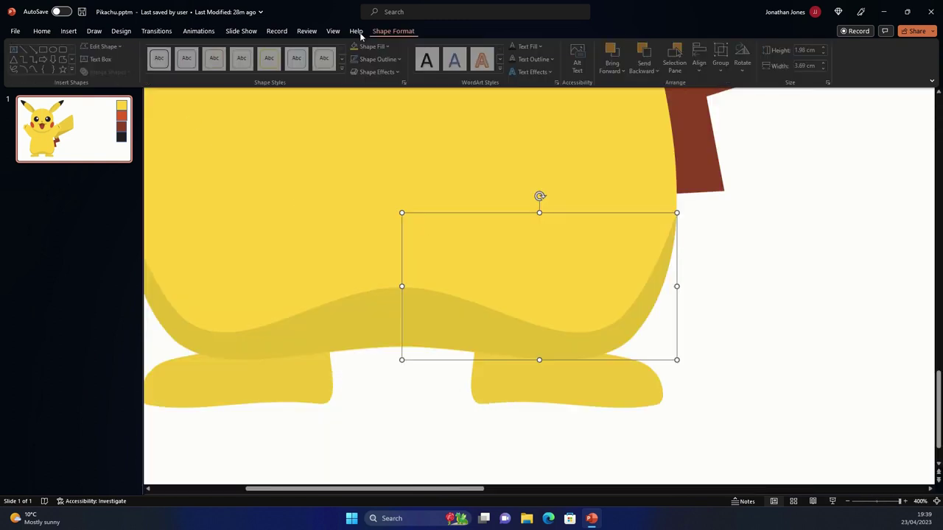
{"action": "left_click", "coordinate": [103, 46]}
{"action": "left_click", "coordinate": [113, 75]}
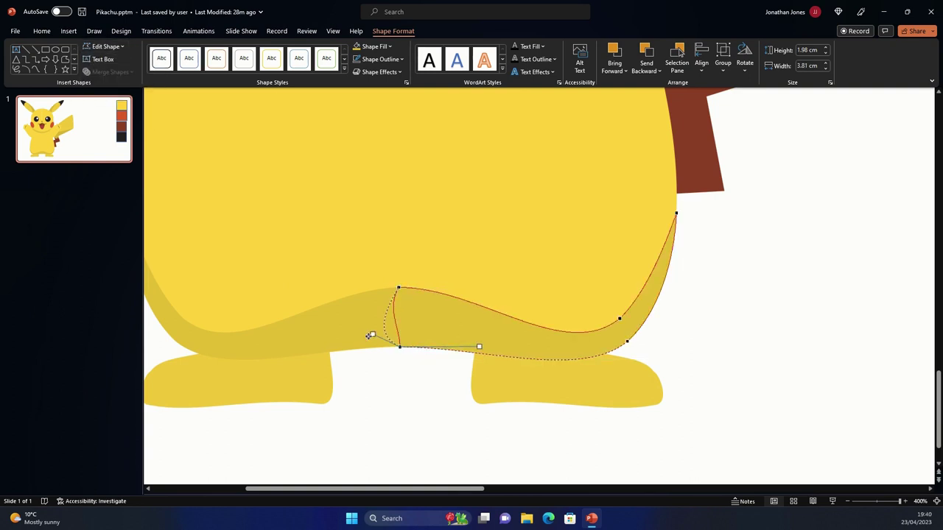
{"action": "scroll", "coordinate": [369, 336], "scroll_direction": "down", "scroll_amount": 4}
{"action": "left_click", "coordinate": [558, 322]}
{"action": "scroll", "coordinate": [558, 322], "scroll_direction": "down", "scroll_amount": 1}
Draw a small tilted heart left of Pikachu's head and fill it custom magenta
{"action": "left_click", "coordinate": [68, 31]}
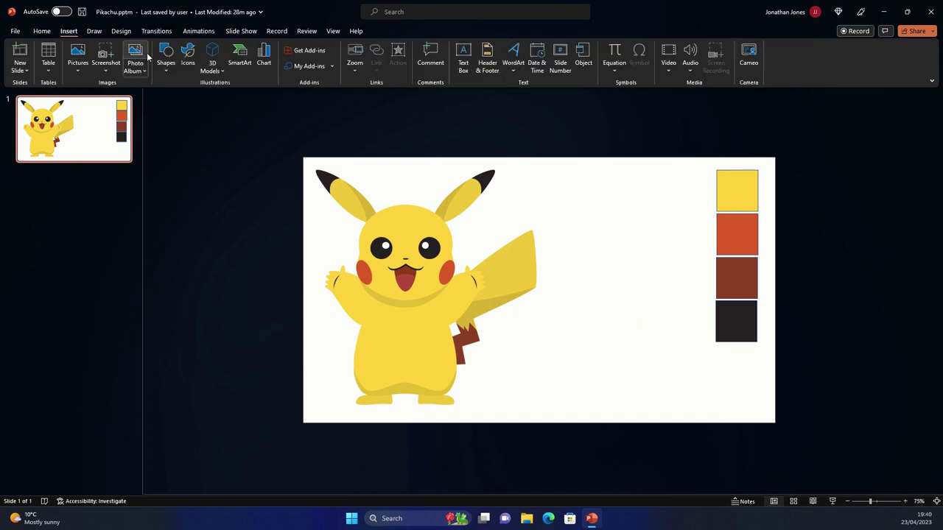
{"action": "left_click", "coordinate": [165, 55]}
{"action": "left_click", "coordinate": [228, 208]}
{"action": "left_click_drag", "start_coordinate": [307, 223], "coordinate": [333, 249]}
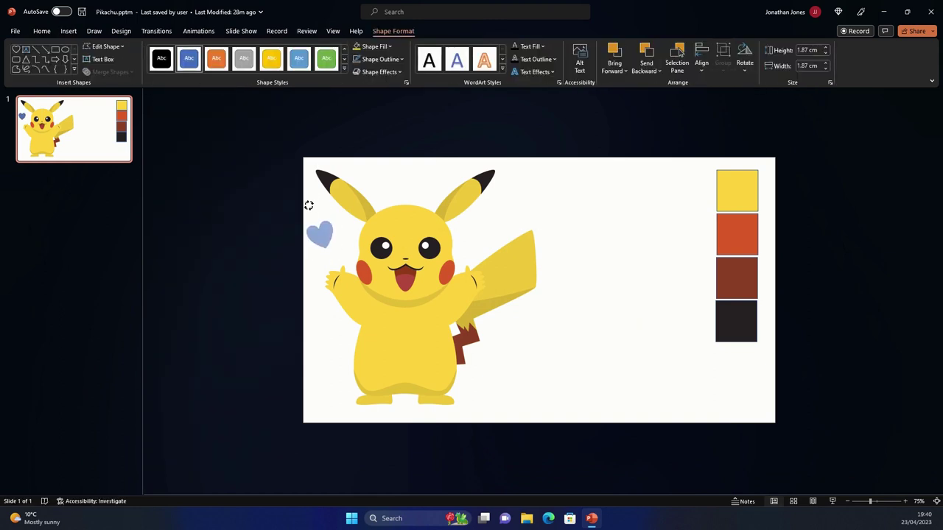
{"action": "left_click_drag", "start_coordinate": [309, 206], "coordinate": [312, 206]}
{"action": "left_click", "coordinate": [374, 46]}
{"action": "left_click", "coordinate": [389, 194]}
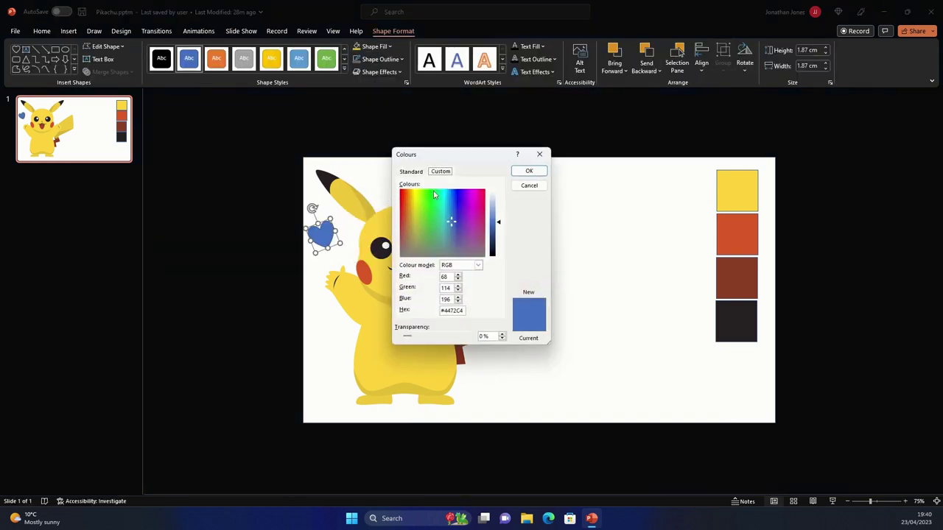
{"action": "left_click", "coordinate": [528, 171]}
Copy the magenta heart to the lower left and enlarge the copy
{"action": "left_click", "coordinate": [379, 125]}
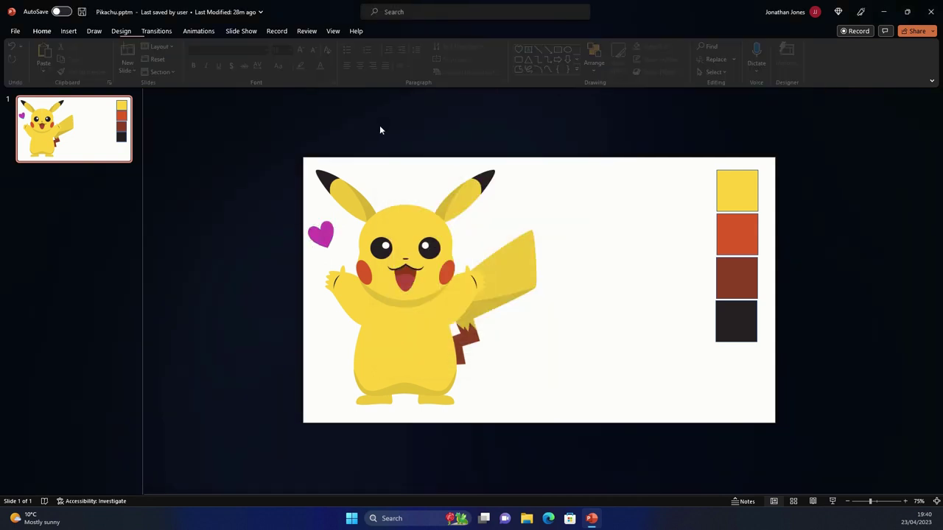
{"action": "mouse_move", "coordinate": [319, 223]}
{"action": "left_mouse_down"}
{"action": "mouse_move", "coordinate": [321, 246]}
{"action": "mouse_move", "coordinate": [469, 236]}
{"action": "mouse_move", "coordinate": [352, 390]}
{"action": "mouse_move", "coordinate": [333, 379]}
{"action": "left_mouse_up"}
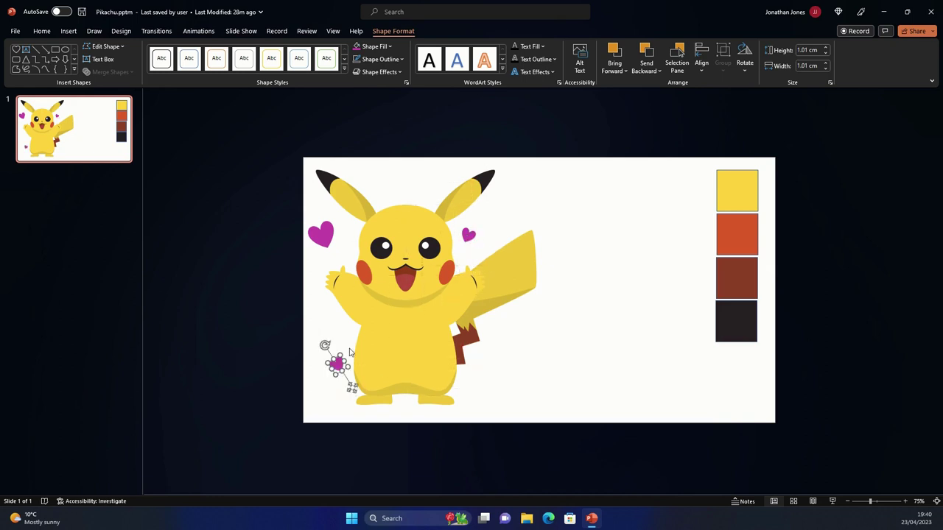
{"action": "mouse_move", "coordinate": [337, 340]}
{"action": "left_mouse_down"}
{"action": "mouse_move", "coordinate": [329, 358]}
{"action": "mouse_move", "coordinate": [332, 327]}
{"action": "left_mouse_up"}
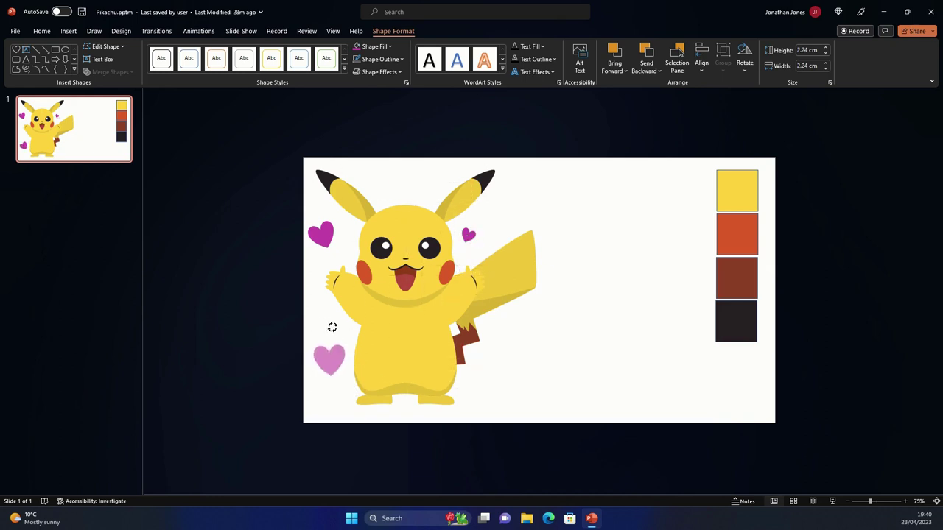